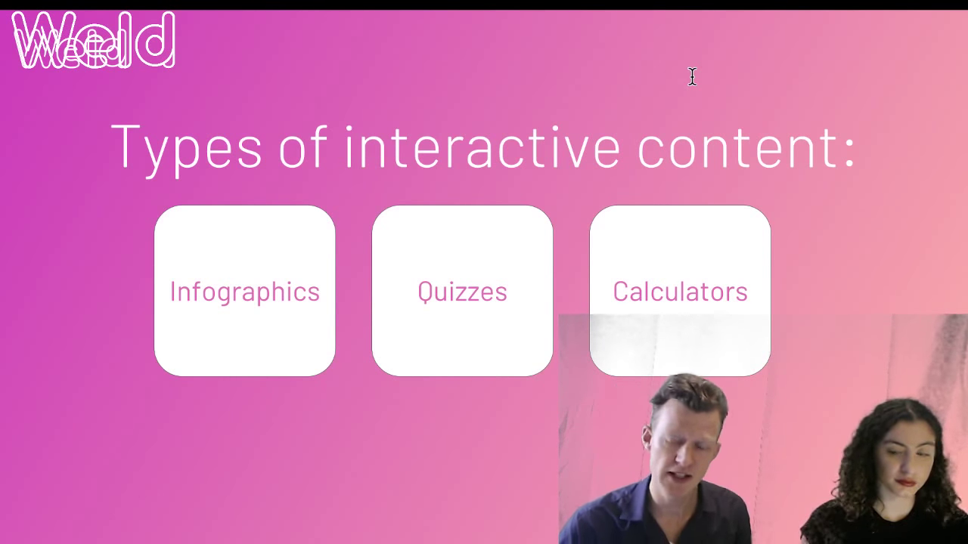
Step: Advance the presentation to the Showcases link, open the Weld gallery from it in full screen, and browse to the Animations and Interactivity examples
key(Right)
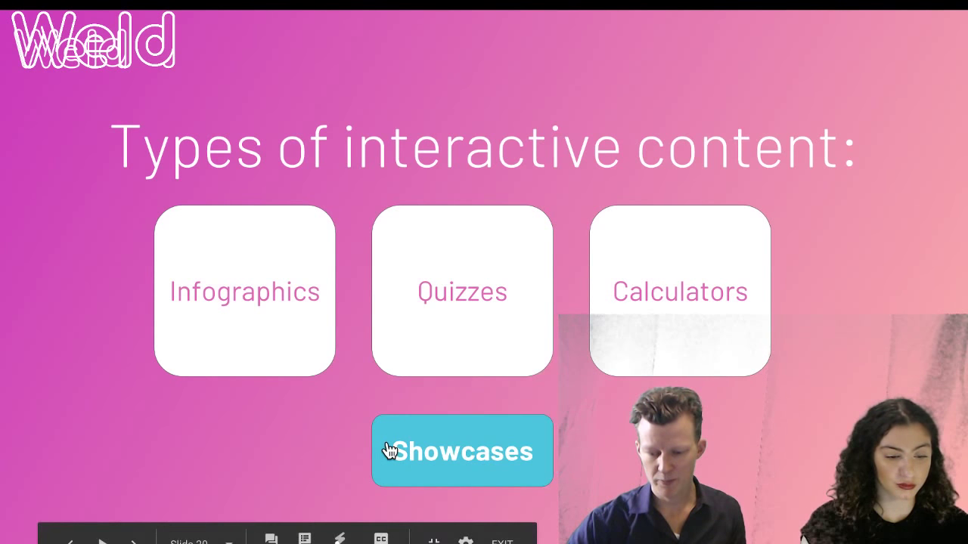
click(451, 449)
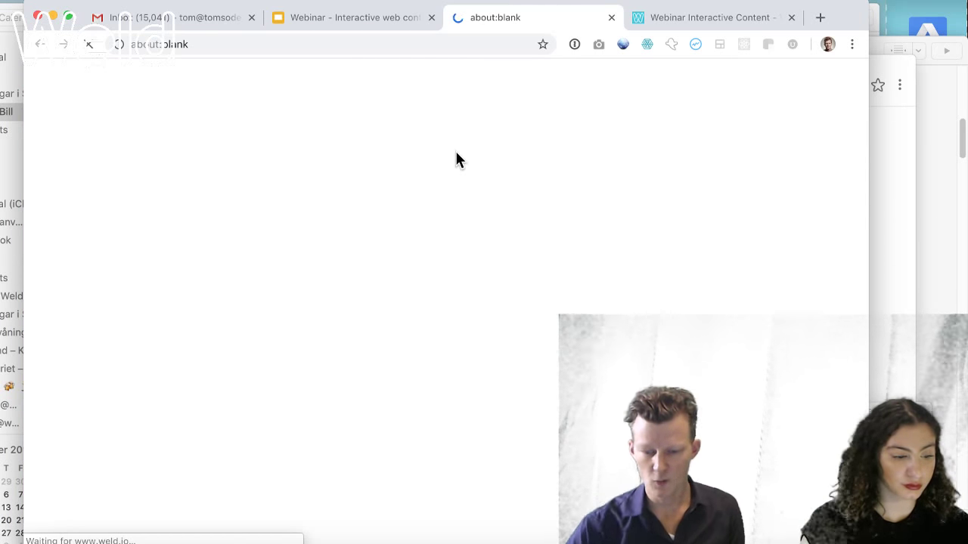
click(69, 18)
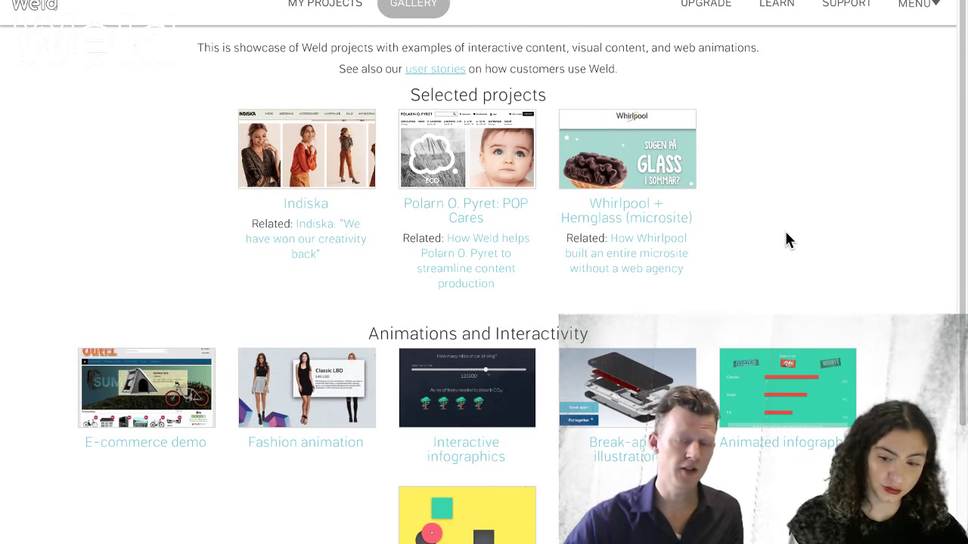
scroll(737, 268, down, 2)
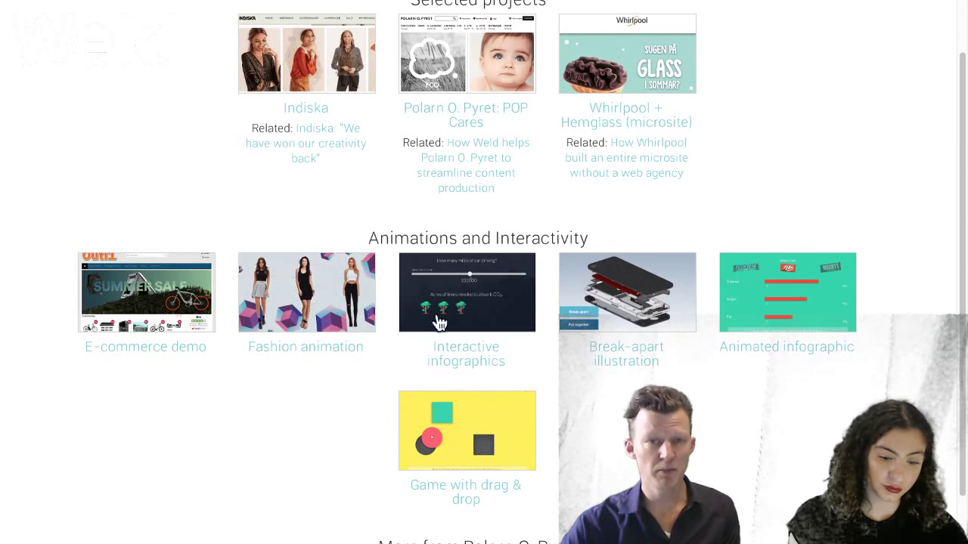
Step: Open the E-commerce demo, reveal the backpack, bike and tent product cards in the Summer Sale banner, and leave full screen
click(274, 314)
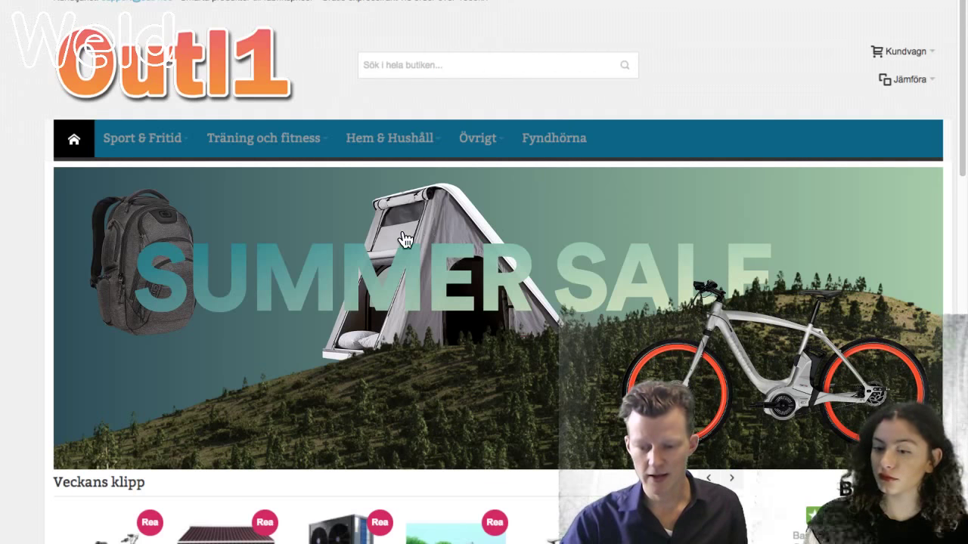
mouse_move(151, 263)
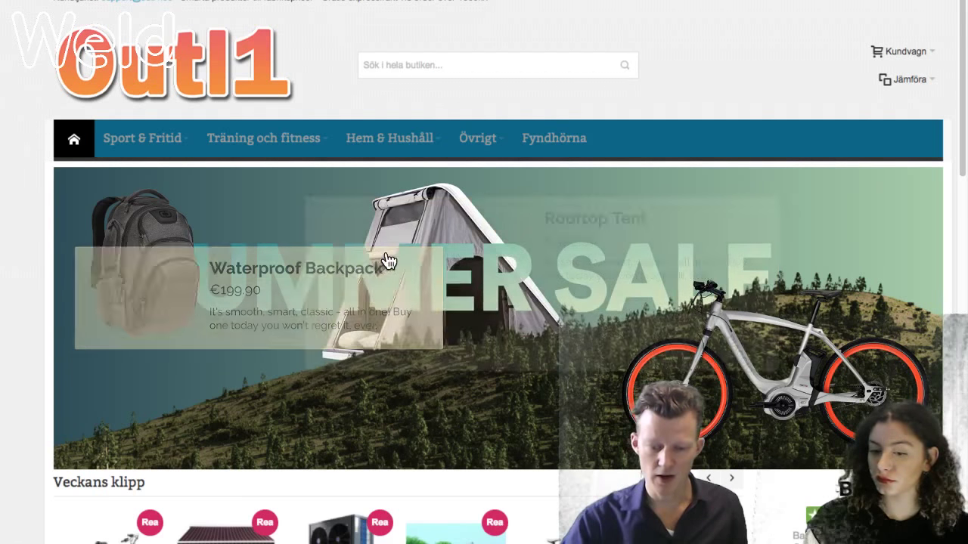
mouse_move(681, 361)
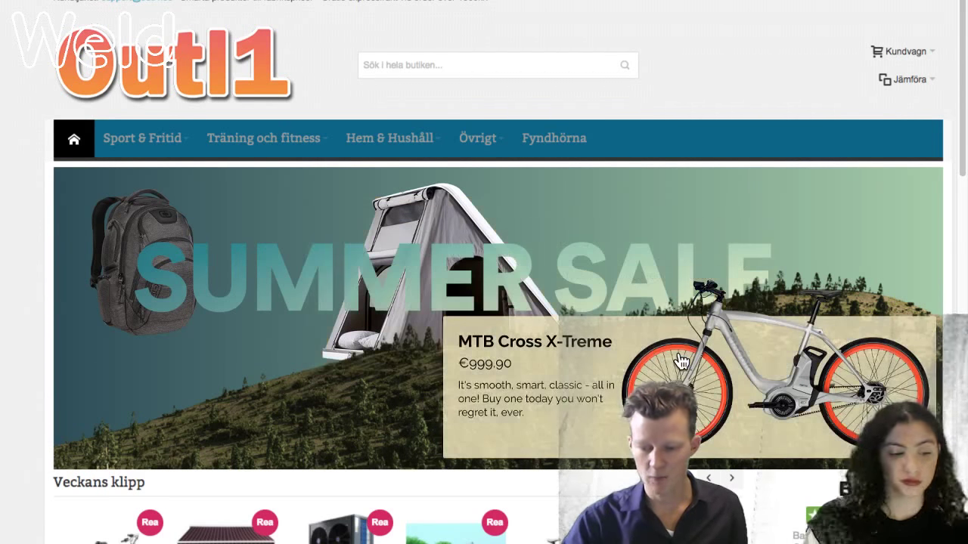
mouse_move(436, 256)
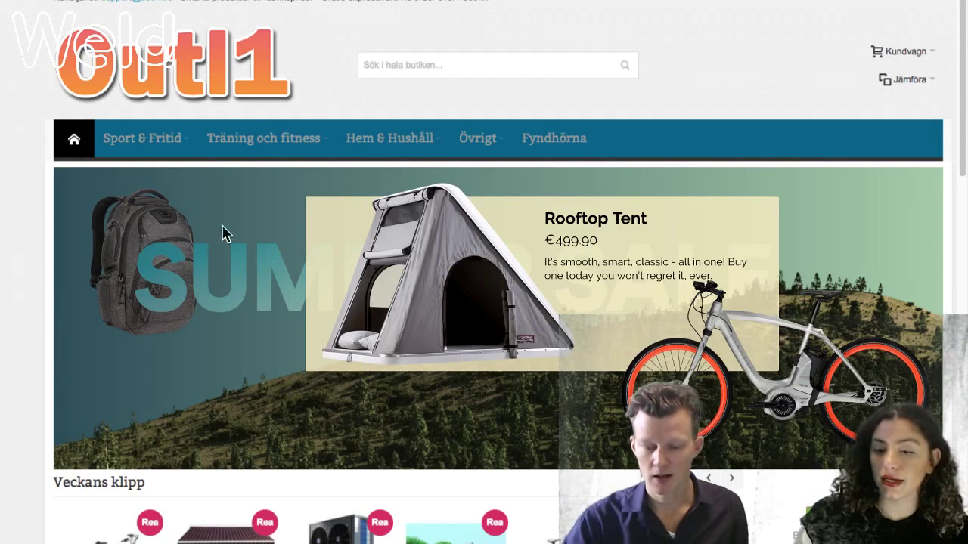
mouse_move(410, 2)
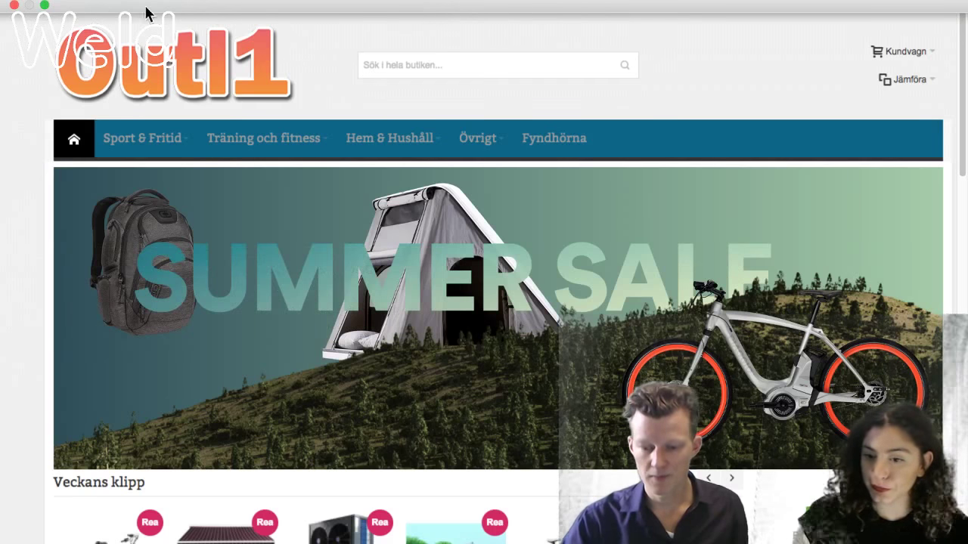
click(44, 6)
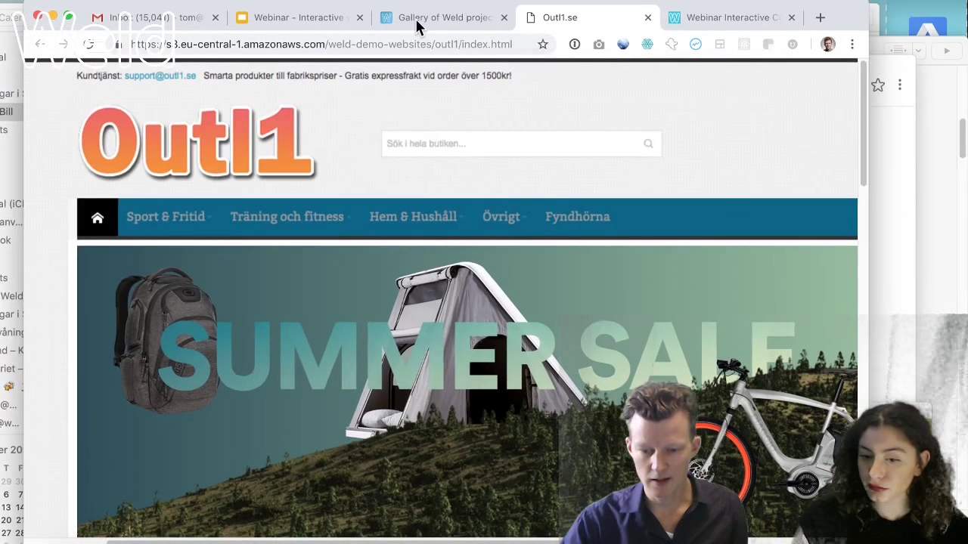
Step: Open the Fashion animation example from the Weld gallery, reveal the product card of each of the three models, and close the example
click(419, 23)
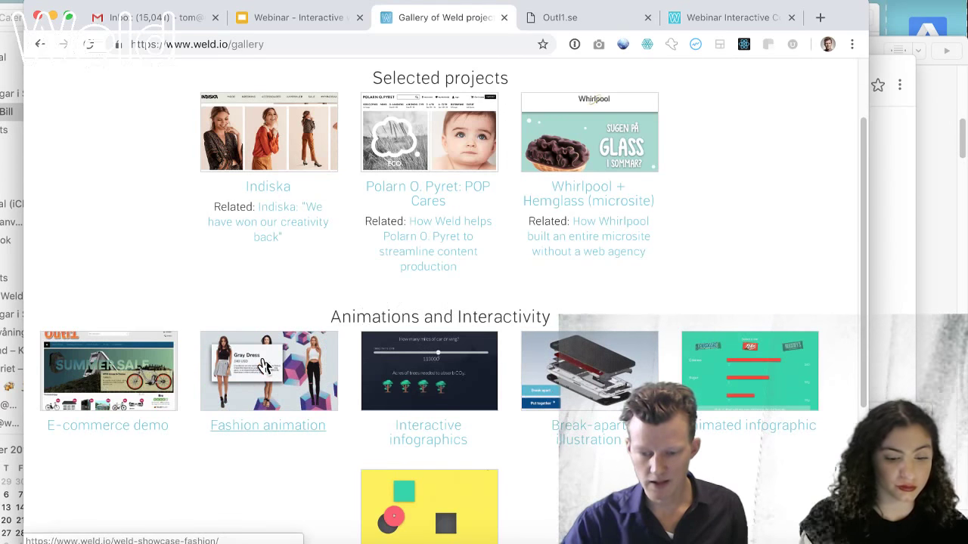
click(265, 366)
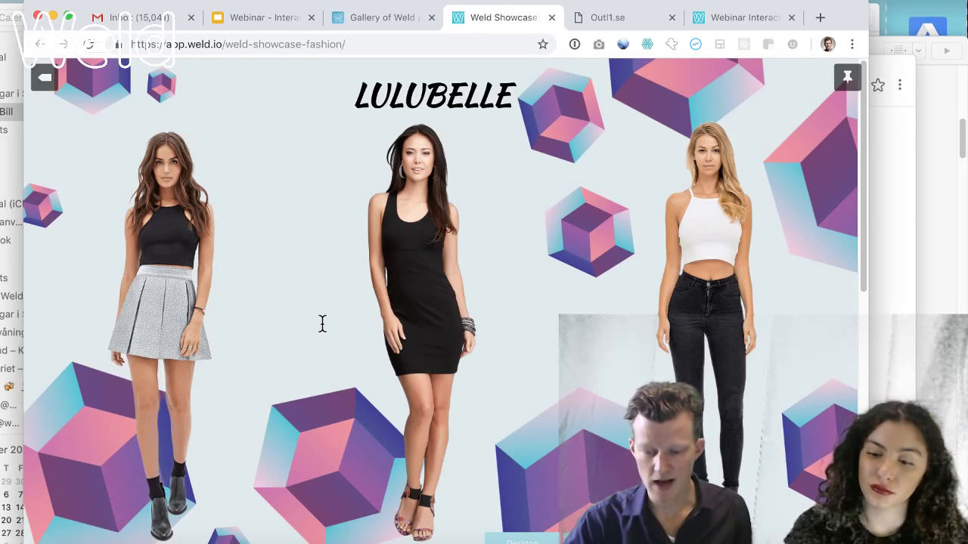
click(436, 248)
click(172, 239)
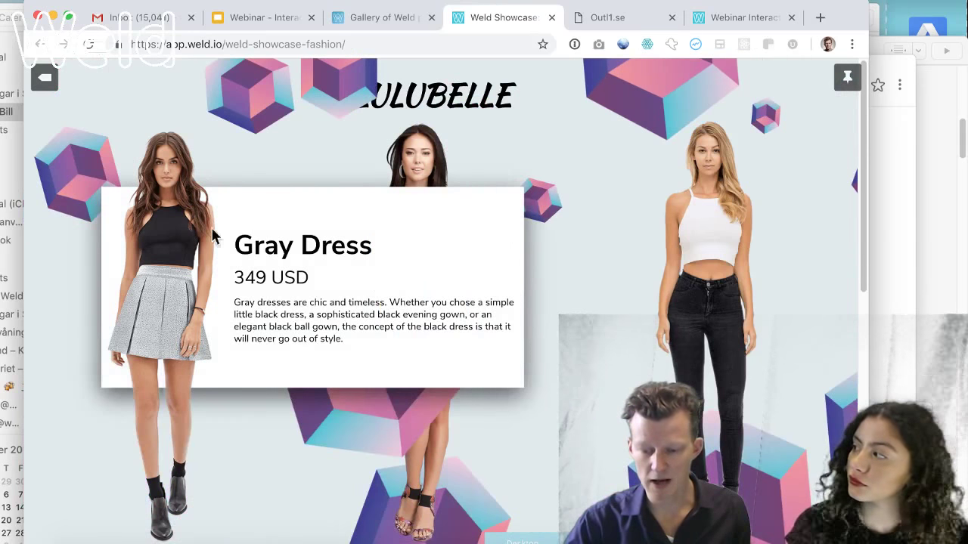
click(404, 199)
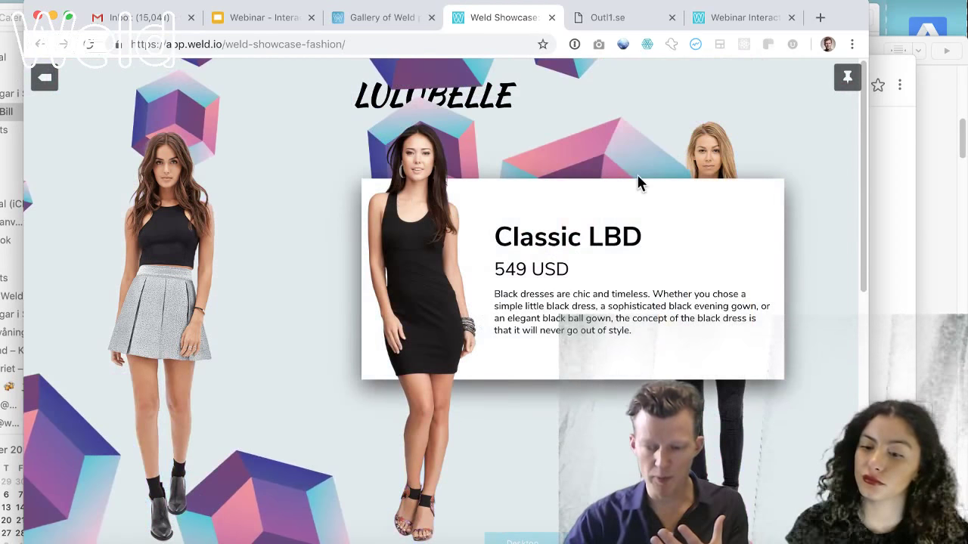
click(732, 172)
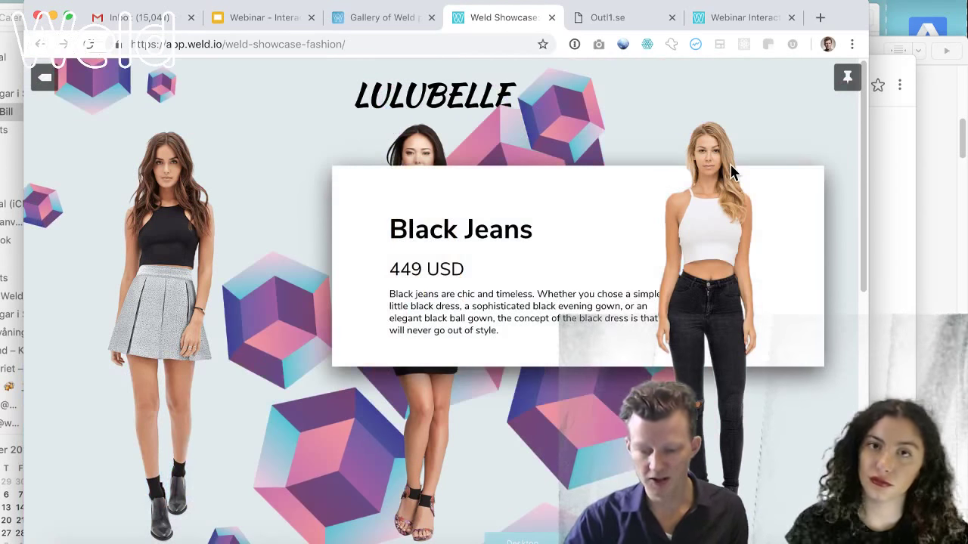
click(409, 156)
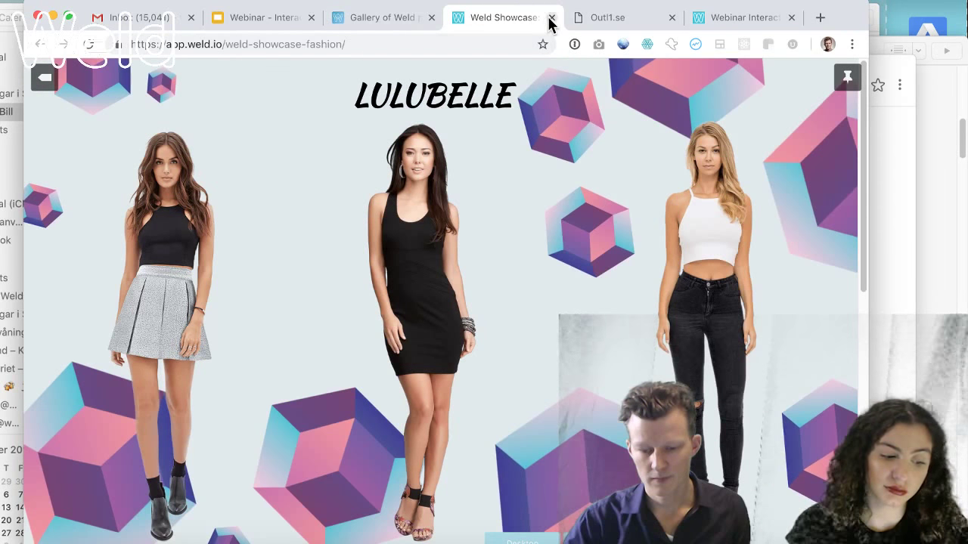
click(552, 18)
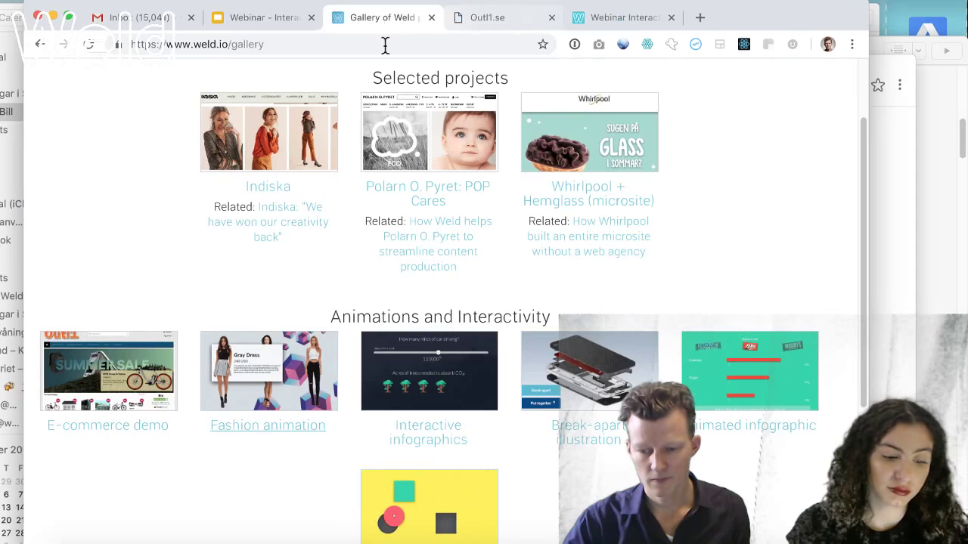
Step: Open the Interactive infographics example, set its car-driving slider to 137000 and then 45000 miles, and close the example
click(438, 355)
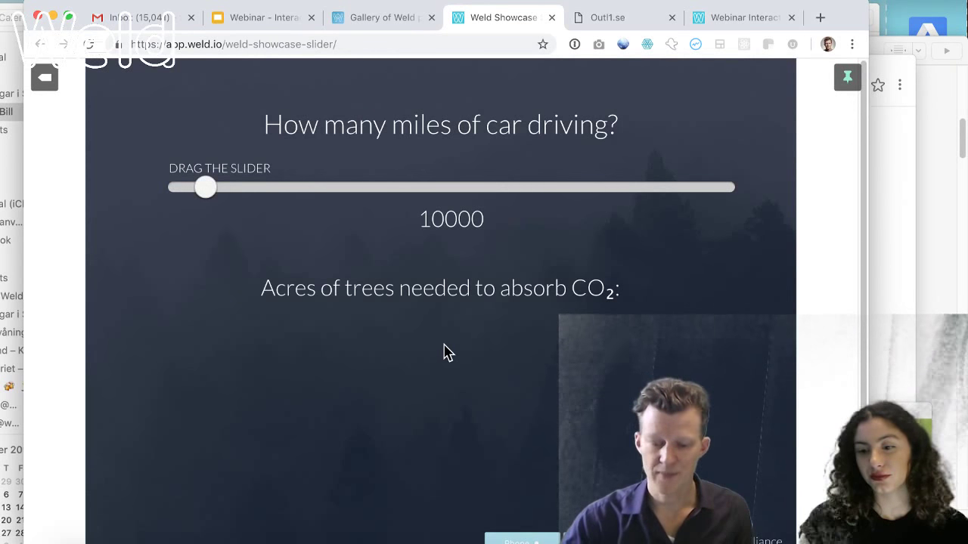
drag(207, 191, 553, 197)
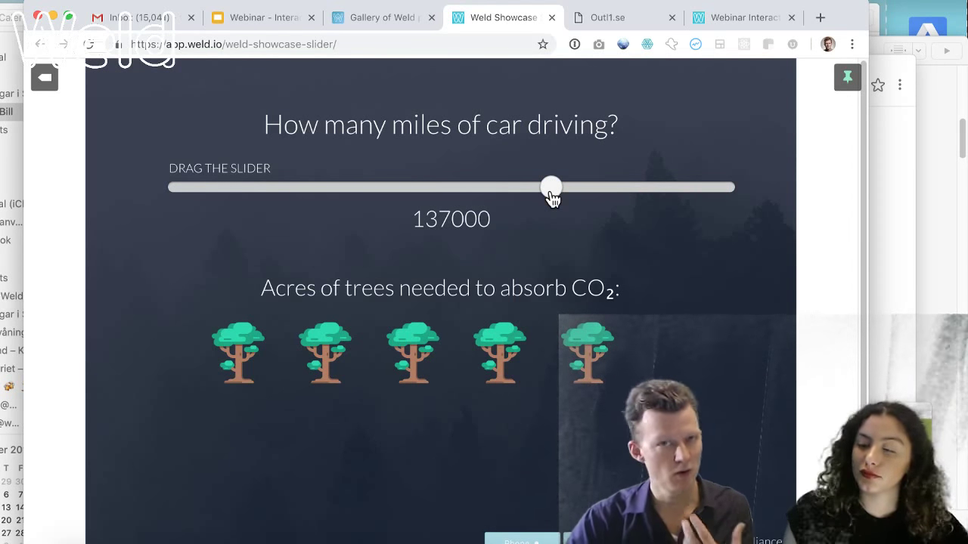
drag(553, 197, 302, 195)
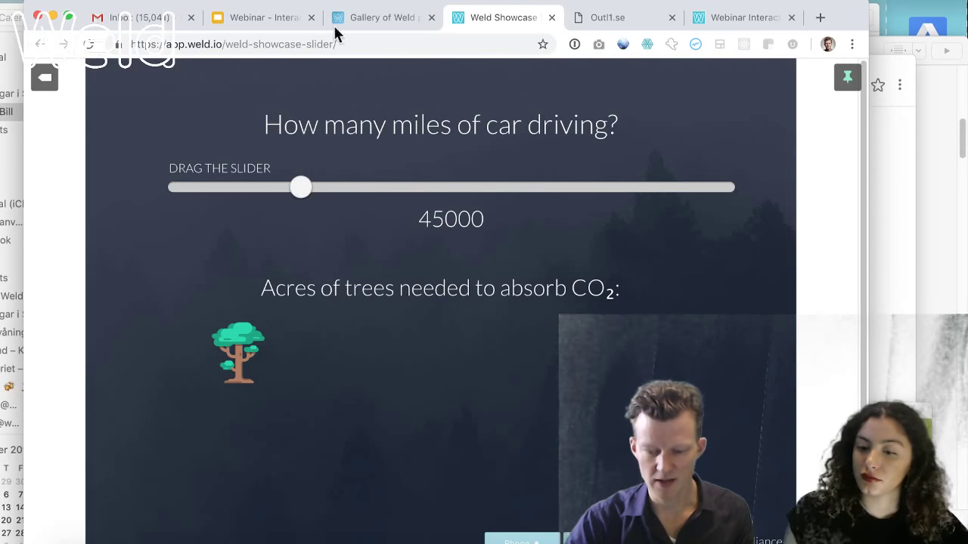
click(552, 18)
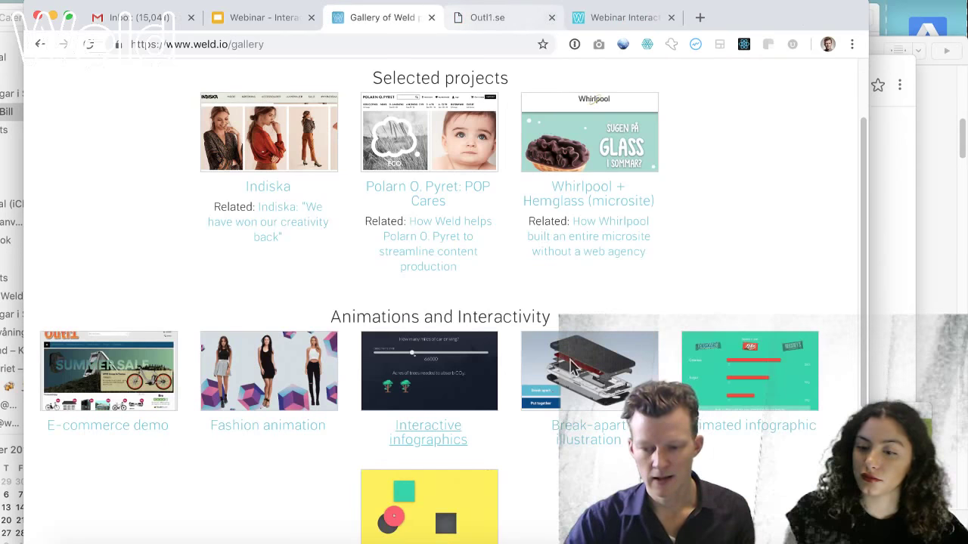
Step: Open the Break-apart illustration example, break the phone apart, put it together, break it apart again, and close the example
scroll(581, 359, down, 1)
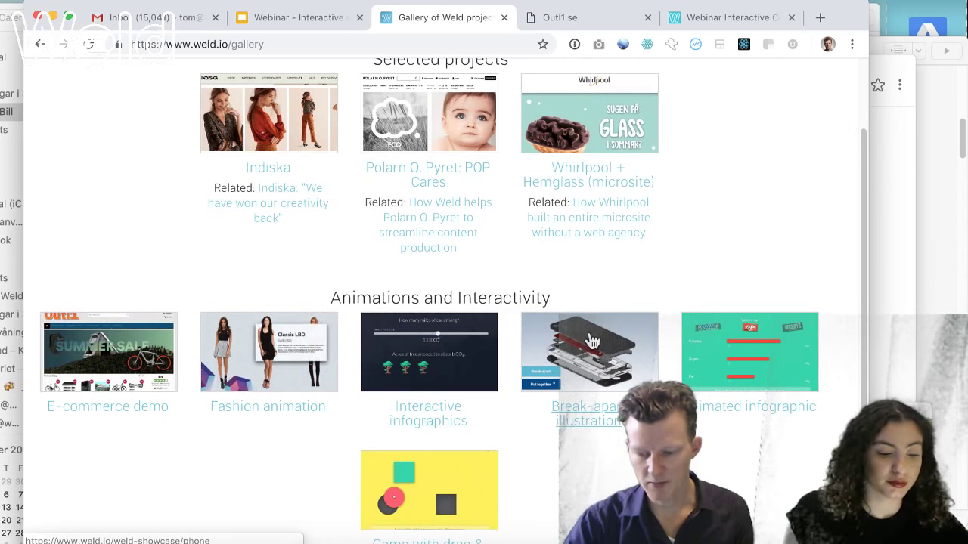
click(591, 342)
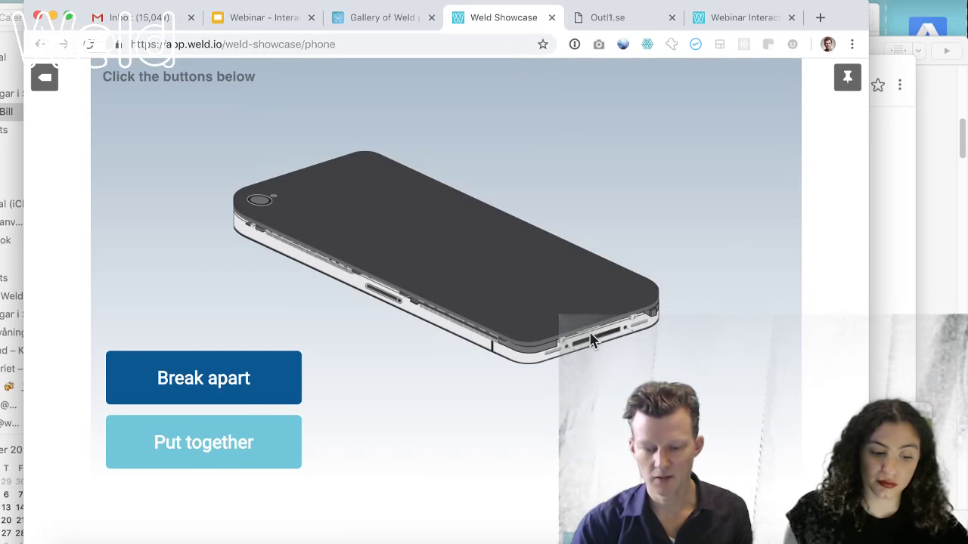
click(226, 376)
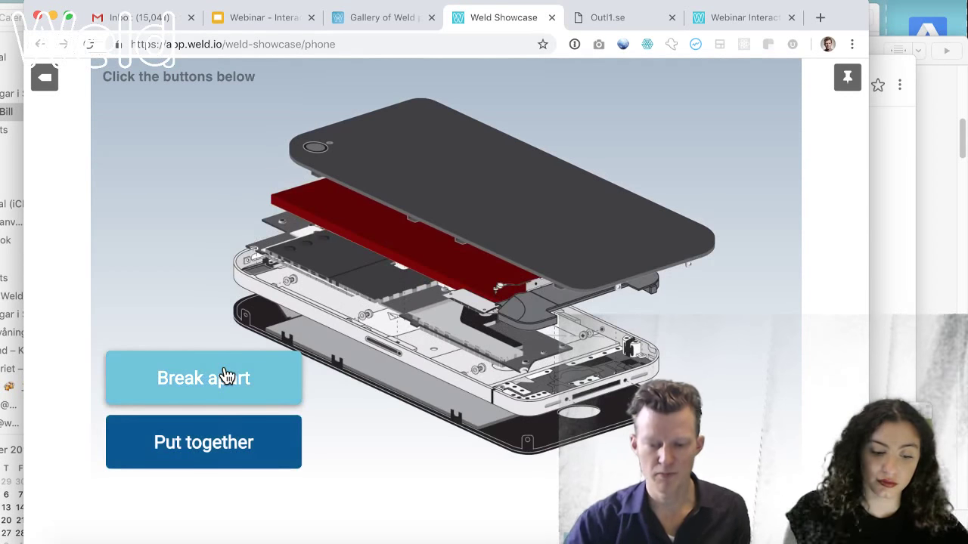
click(198, 453)
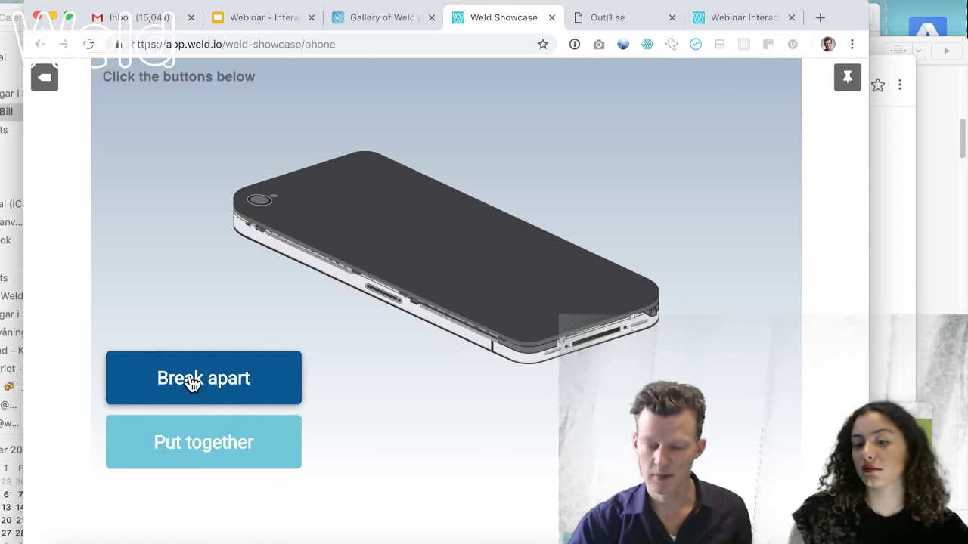
click(193, 382)
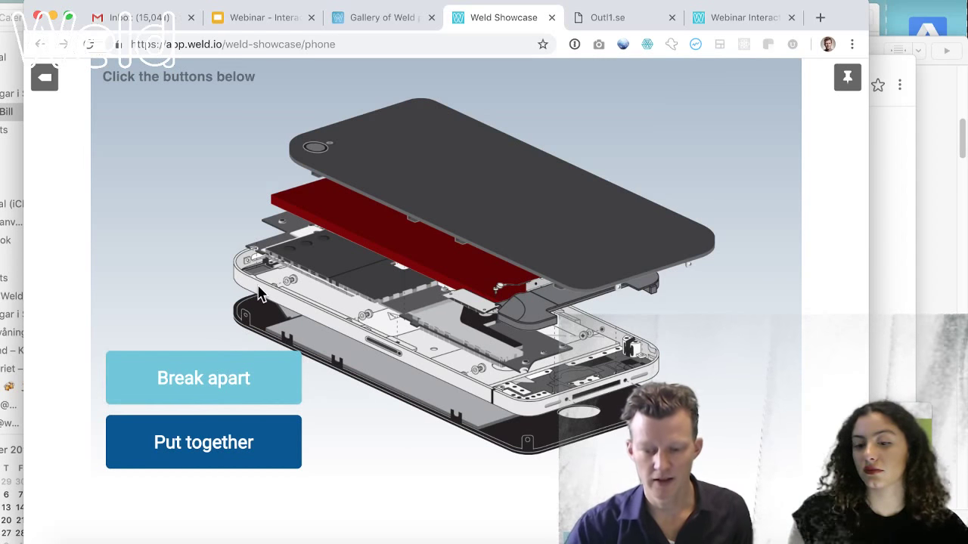
click(552, 17)
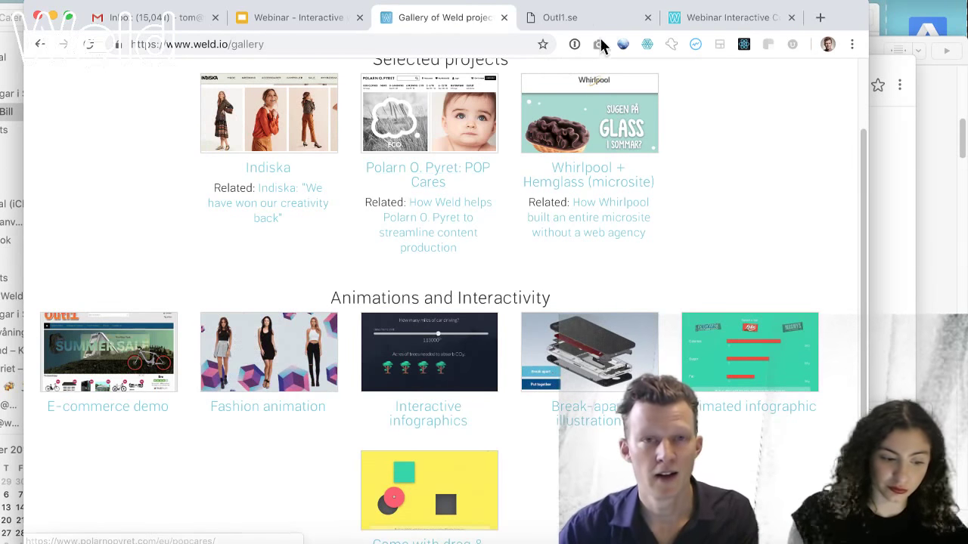
Step: Switch to the Webinar Interactive Content project in the Weld editor and show it in full screen
click(725, 18)
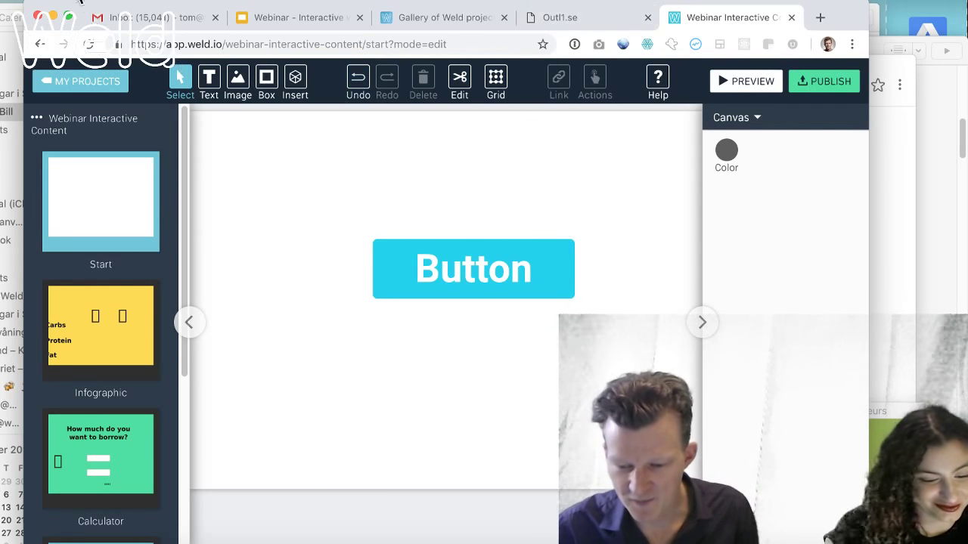
click(67, 17)
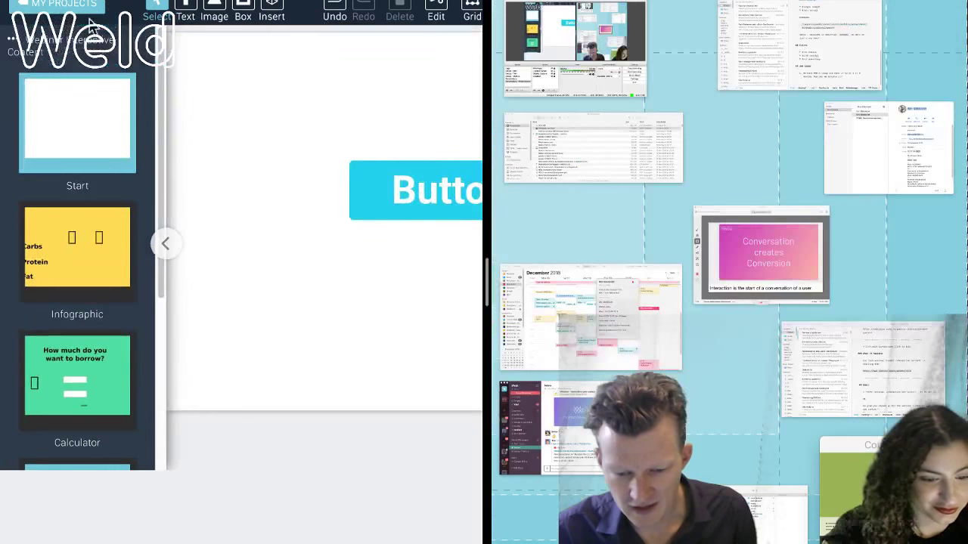
click(356, 144)
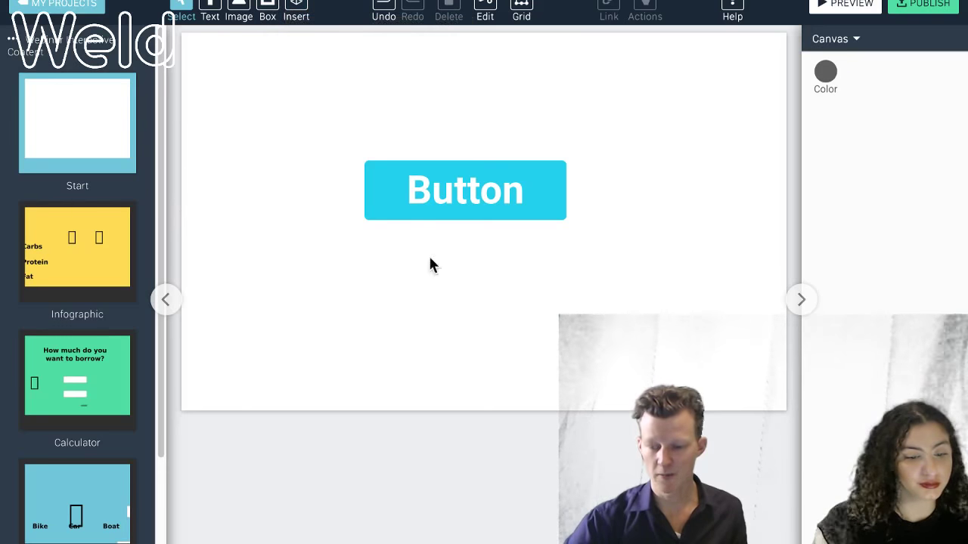
Step: Collapse and restore the properties sidebar, and select the blue button on the Start page to inspect its text, position and color settings
click(802, 301)
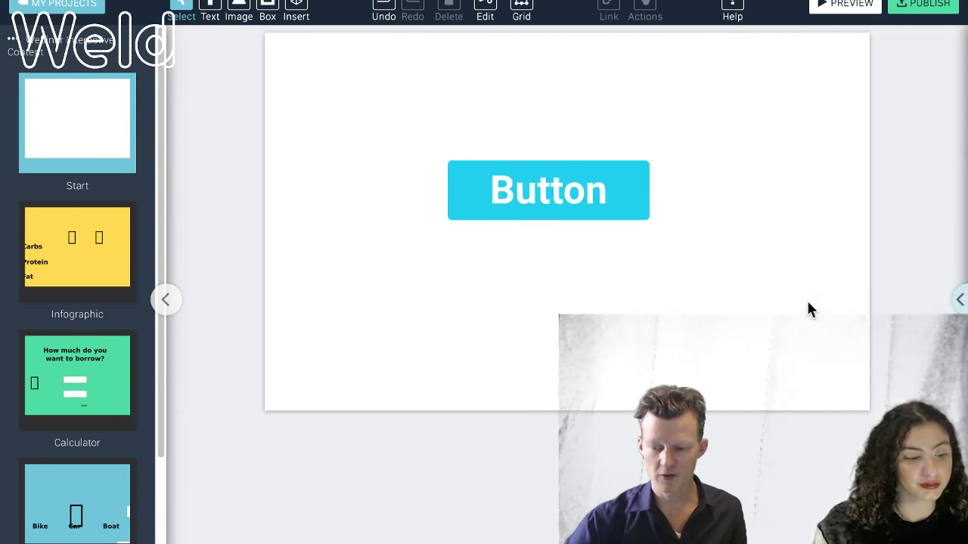
click(959, 299)
click(500, 210)
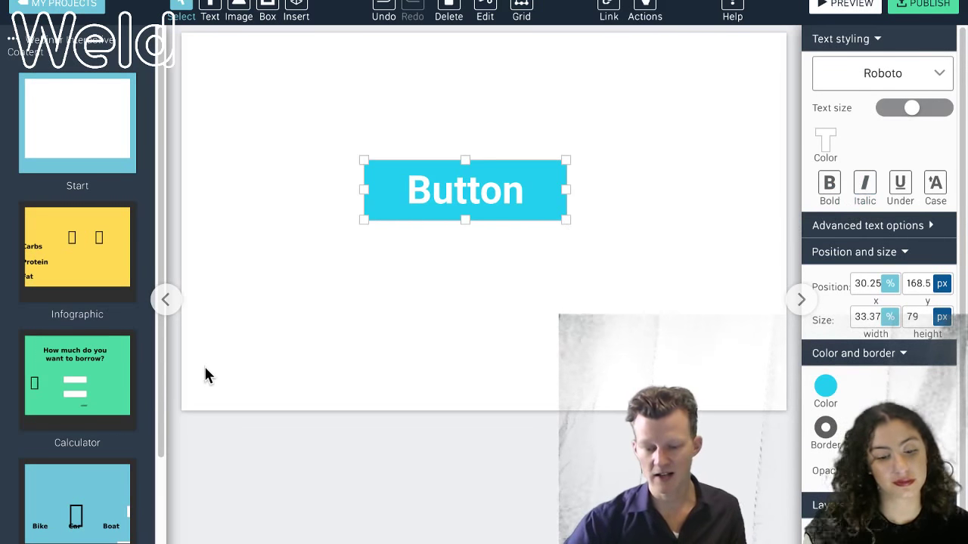
mouse_move(115, 382)
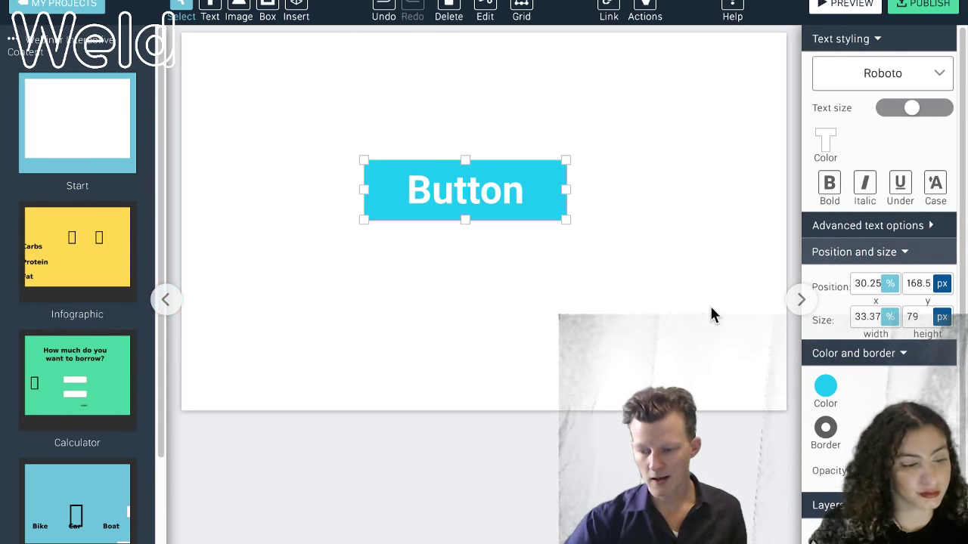
click(663, 266)
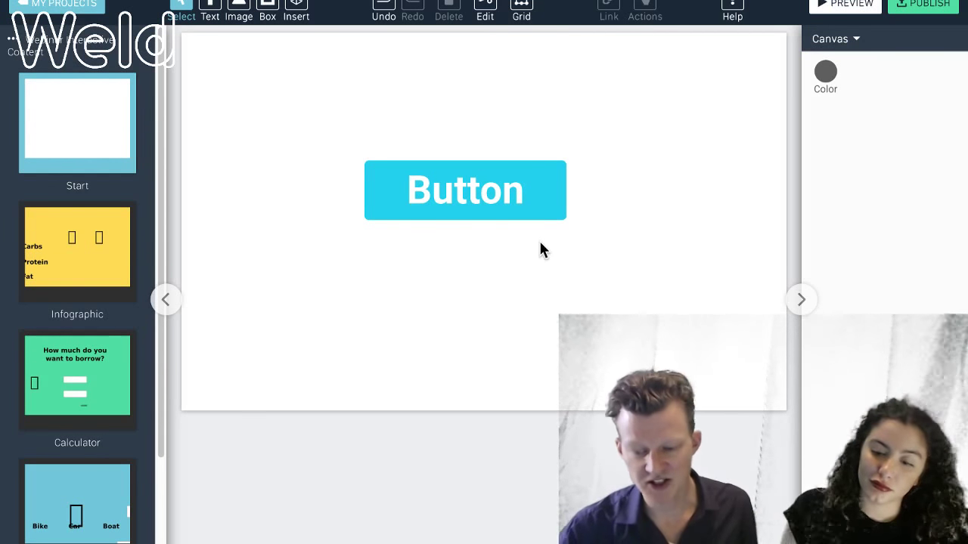
click(527, 187)
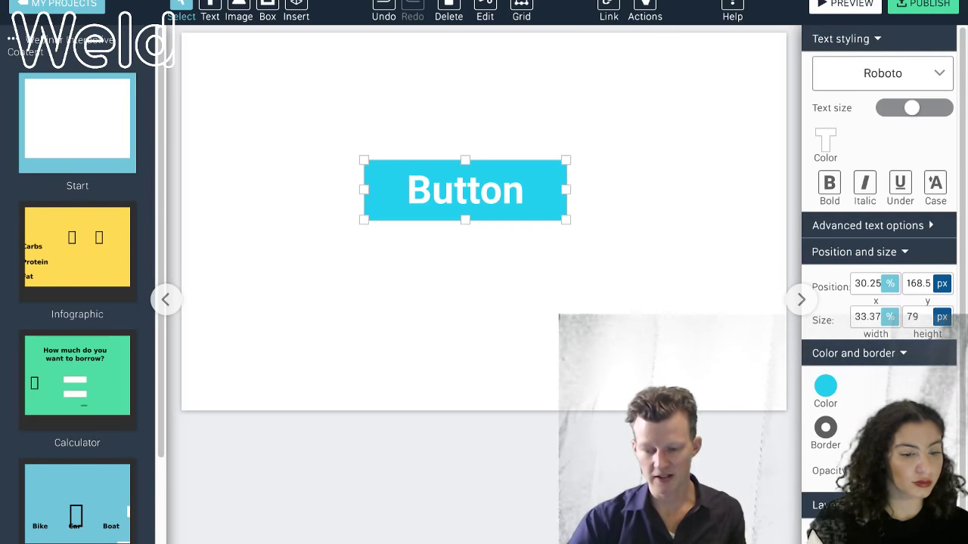
Step: Preview the Start page with its blue button, and return to the editor
click(576, 390)
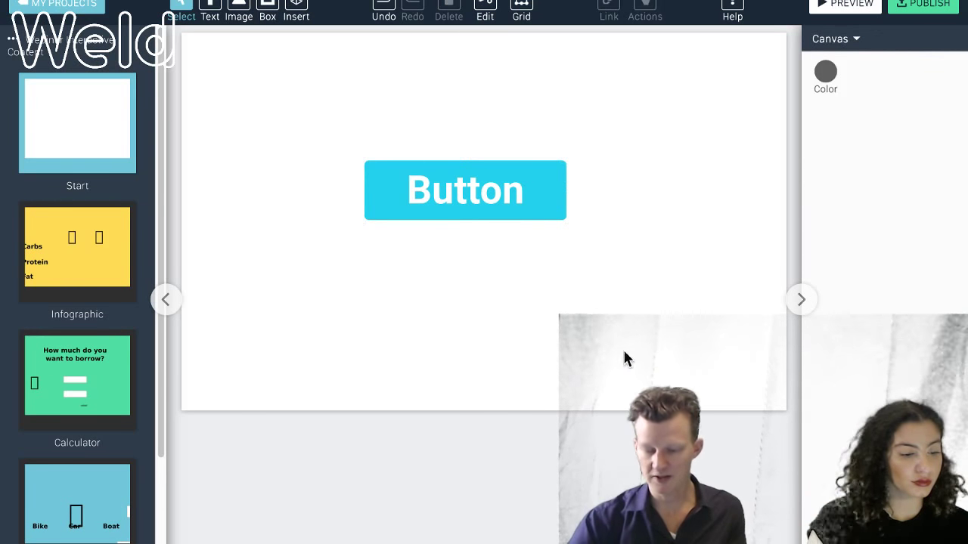
click(845, 5)
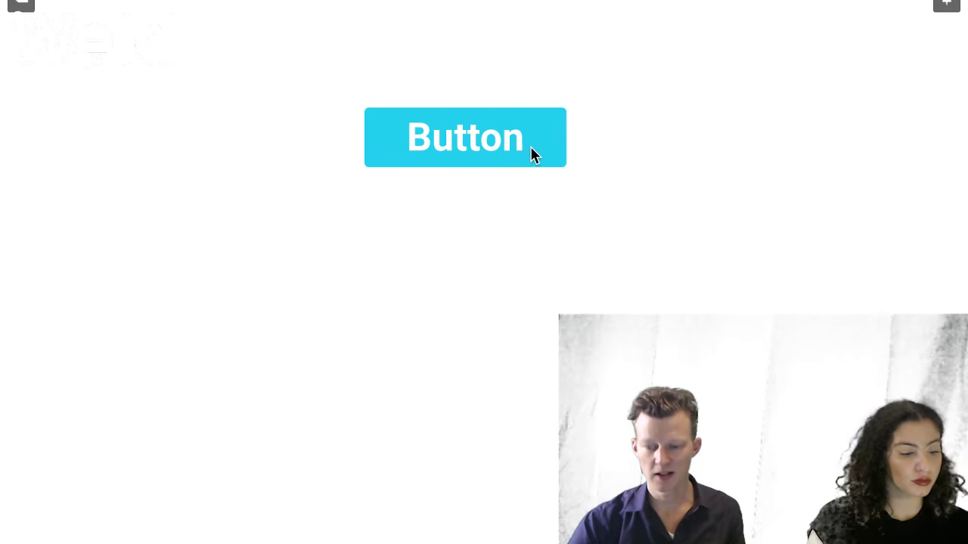
click(23, 12)
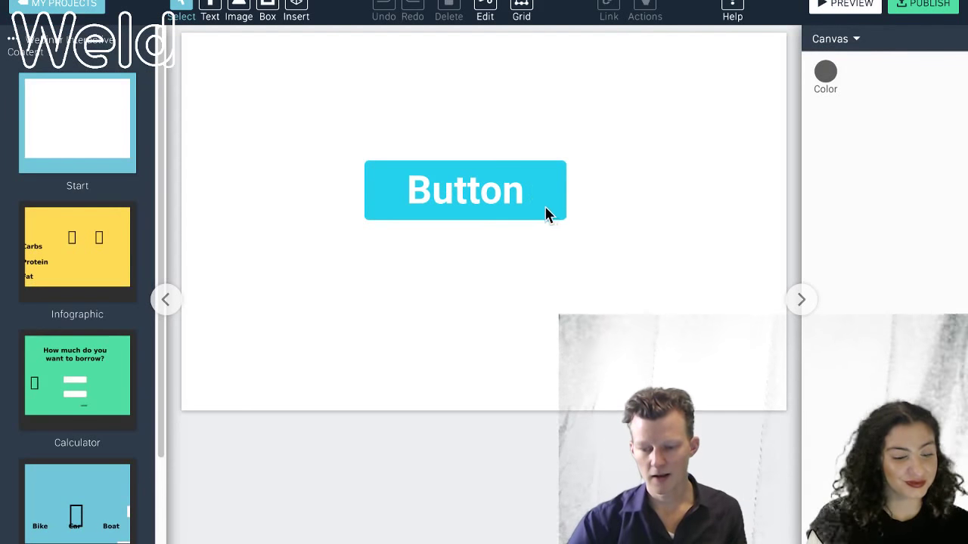
Step: Add a drop shadow to the button's hover state on the Start page, and return to the Normal state
click(522, 204)
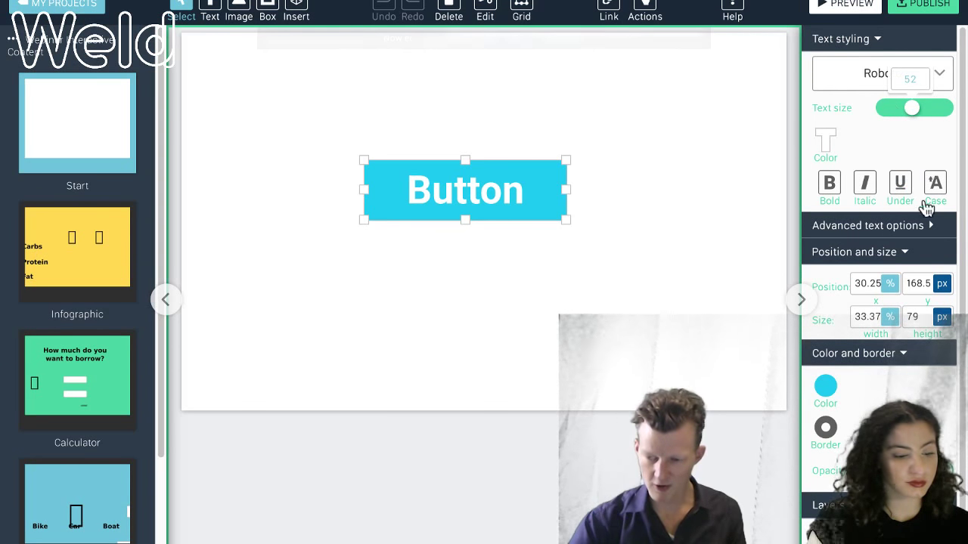
scroll(881, 287, down, 1)
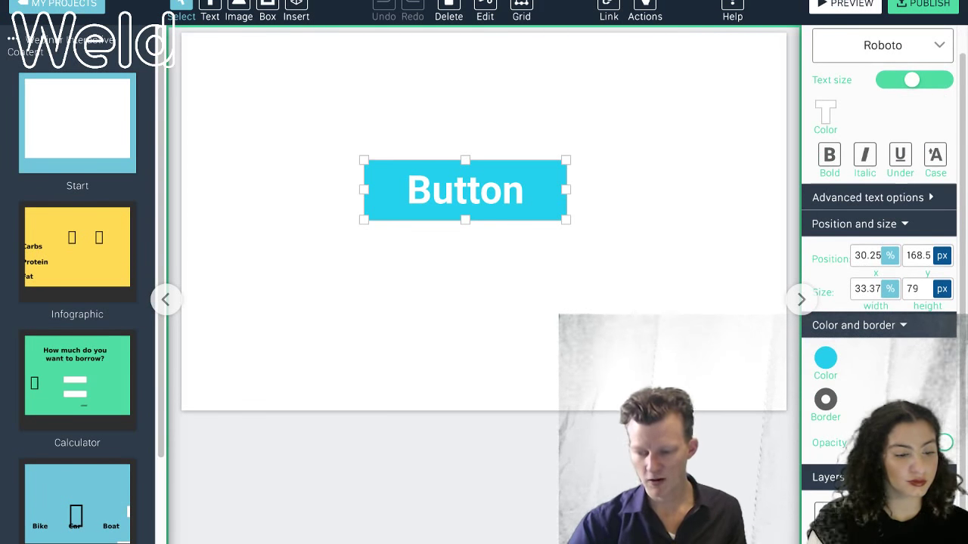
scroll(880, 303, down, 1)
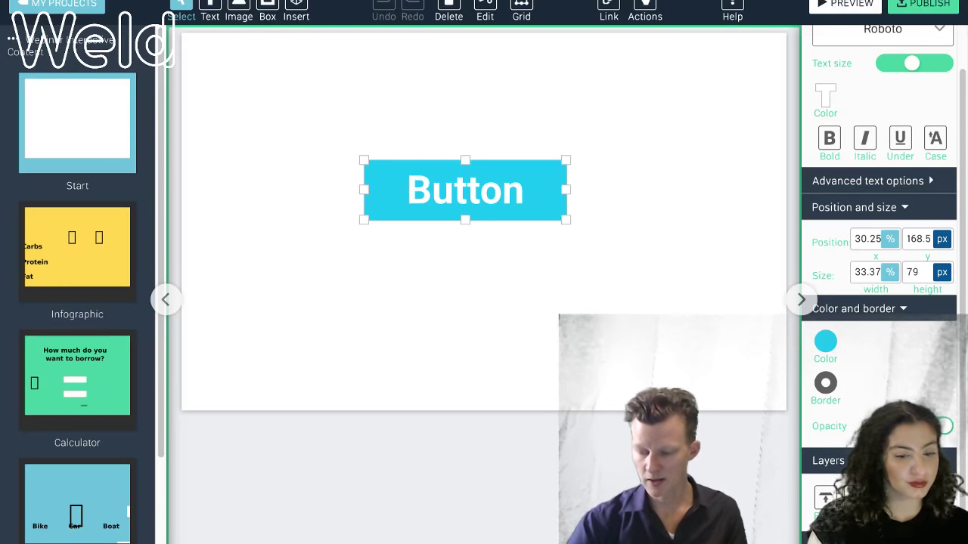
scroll(881, 302, down, 3)
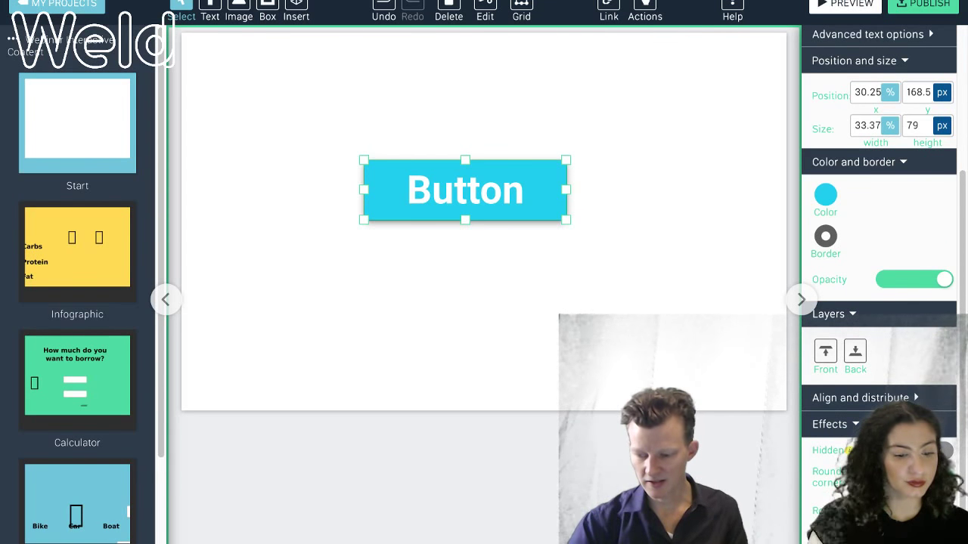
click(558, 395)
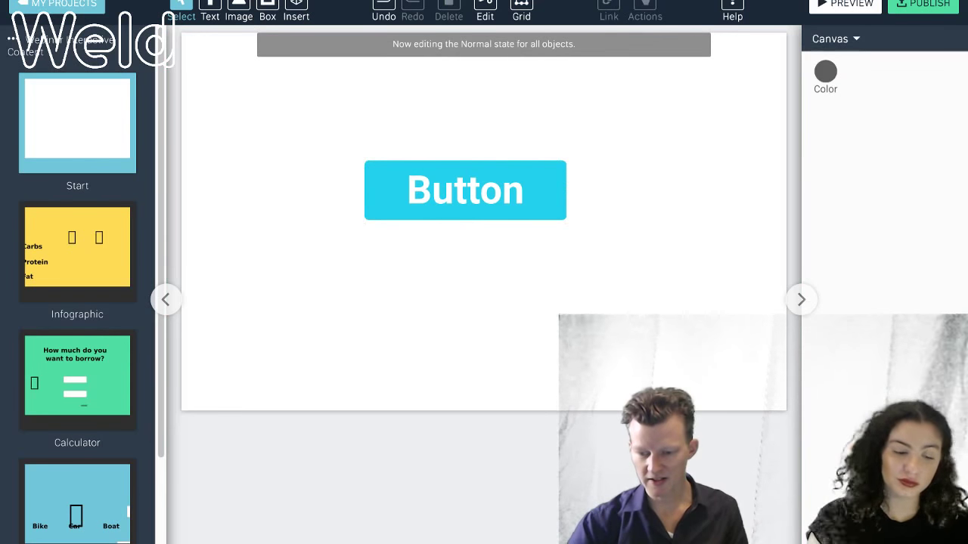
Step: Preview the page to test the button's hover shadow, and return to the editor
click(557, 395)
click(769, 199)
click(845, 5)
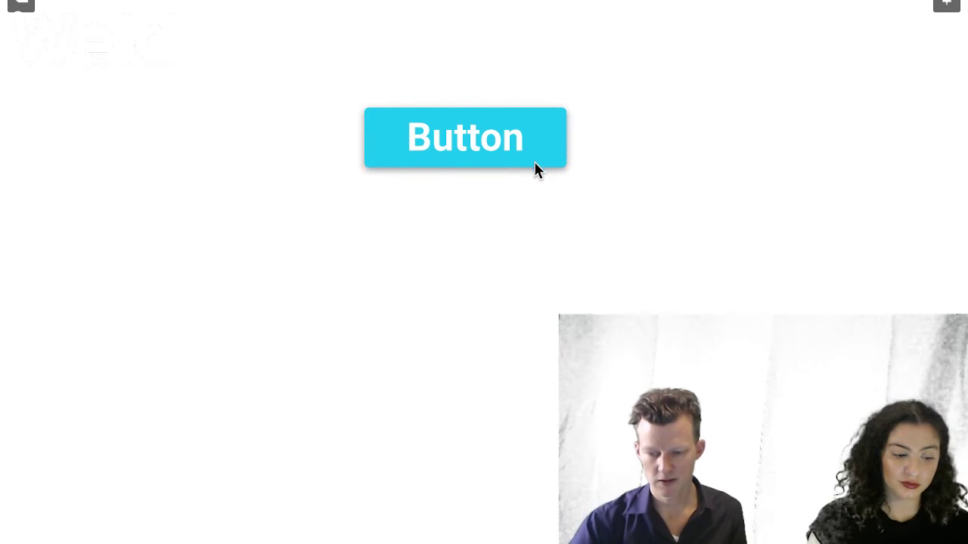
click(22, 6)
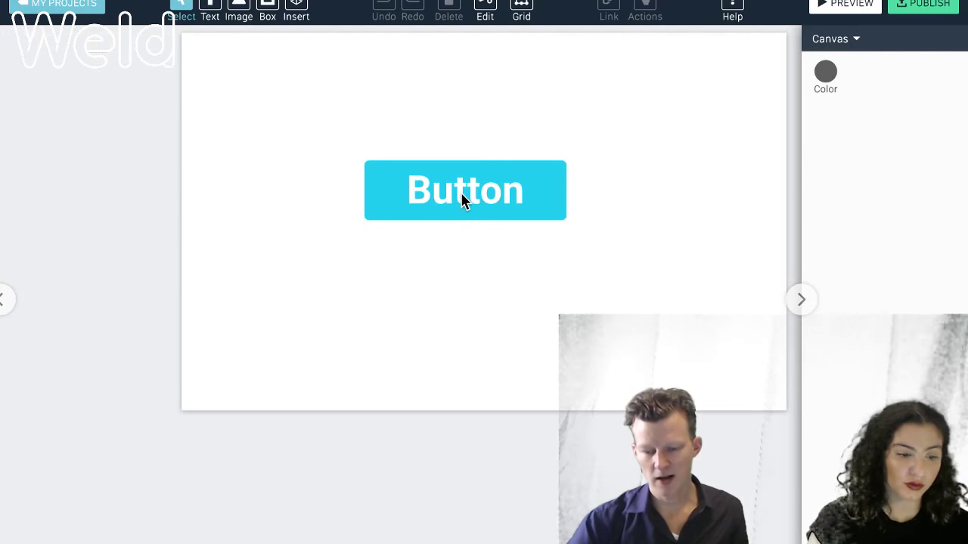
Step: Give the button a darker blue fill in its Click state, and return to editing the Normal state
click(461, 192)
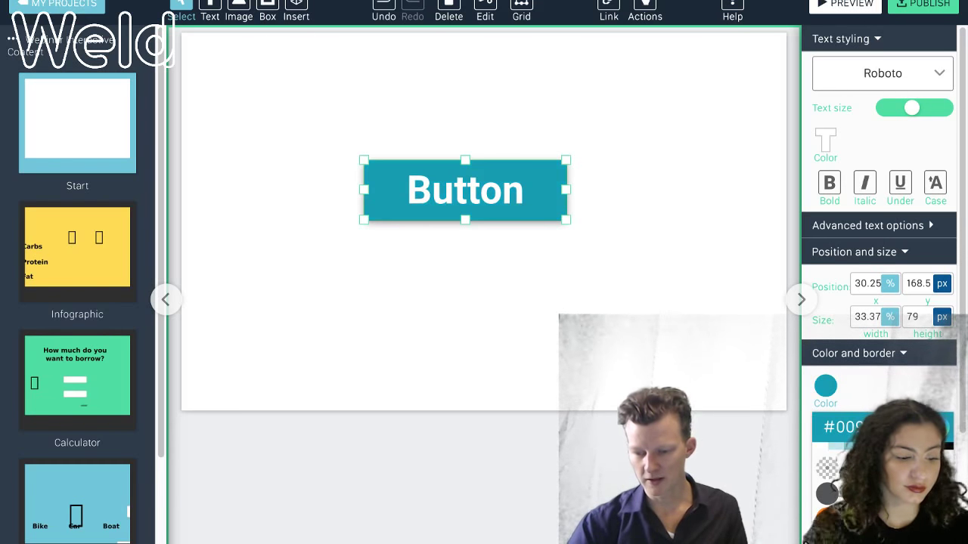
click(667, 303)
key(Escape)
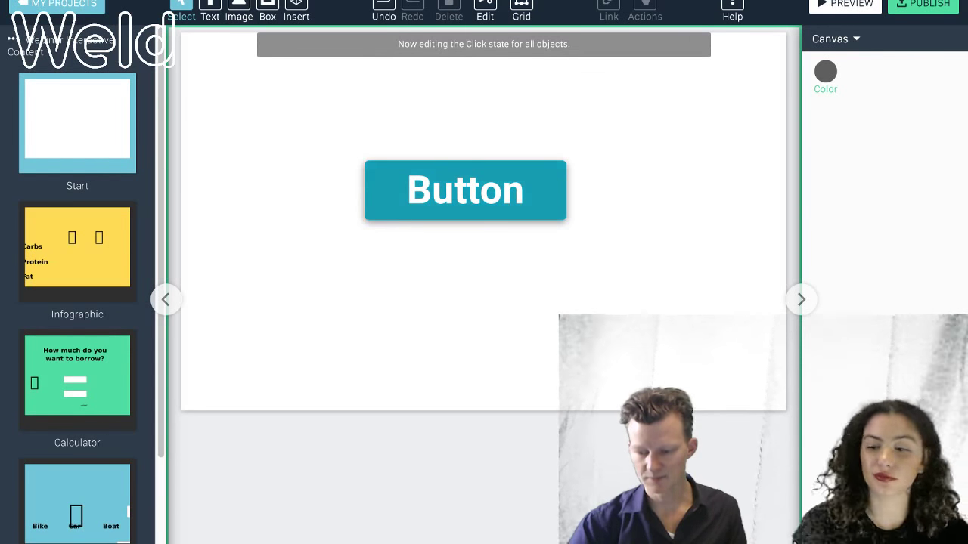
key(Escape)
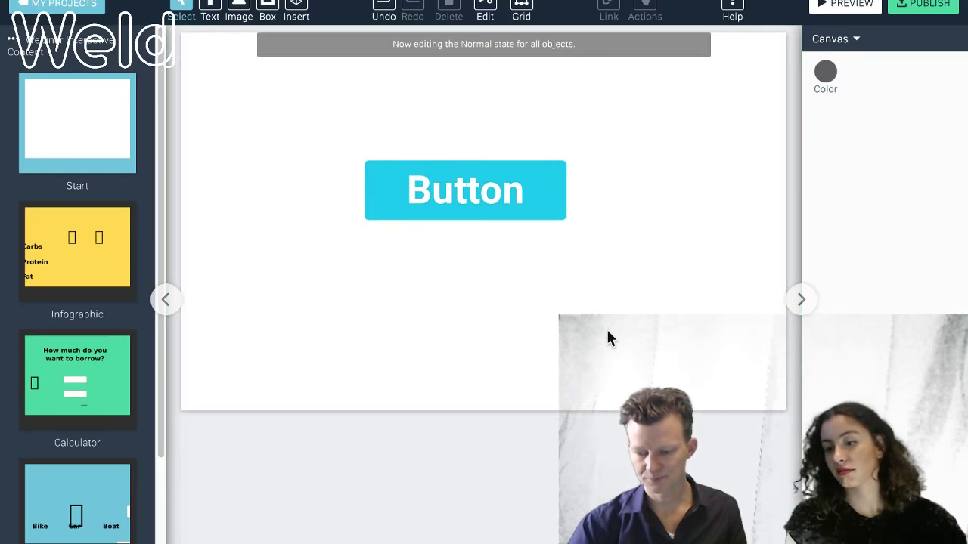
Step: Preview the page, test the button's Click state, and go back to editing
click(846, 6)
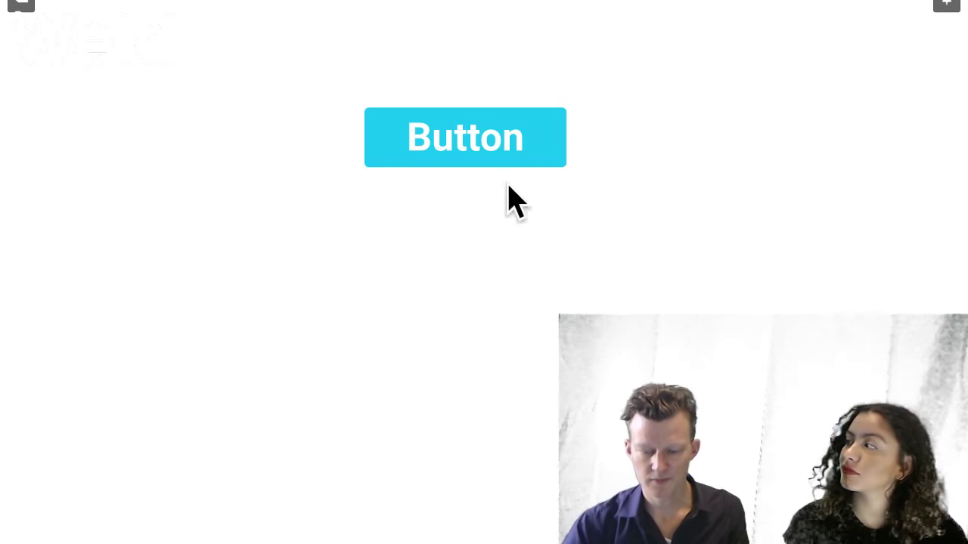
click(492, 148)
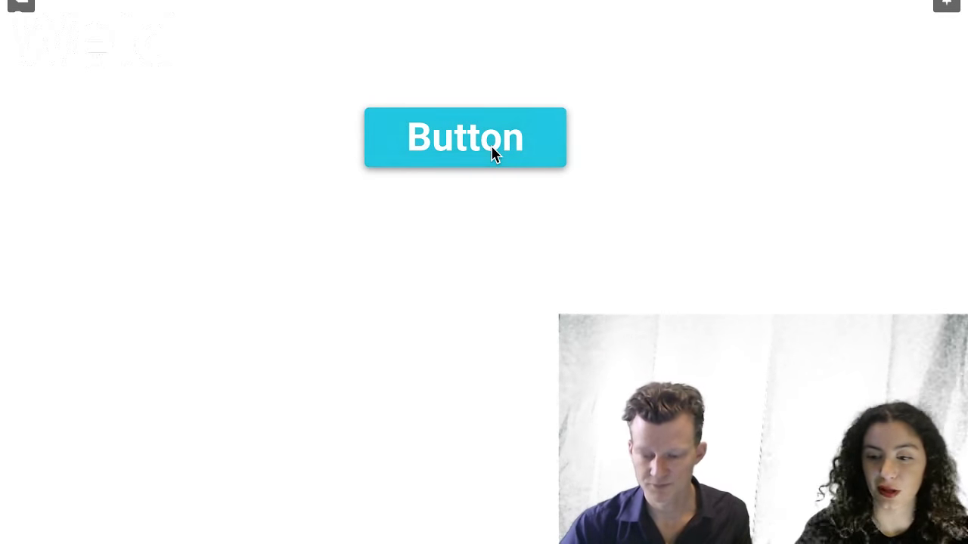
click(22, 7)
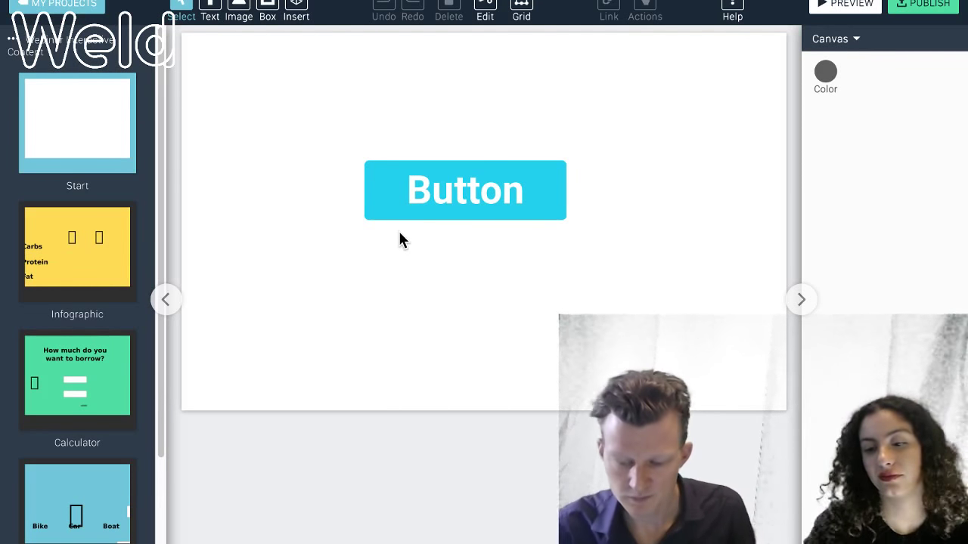
Step: Show the button's action blocks and build a Click trigger followed by a Popup message action
click(515, 199)
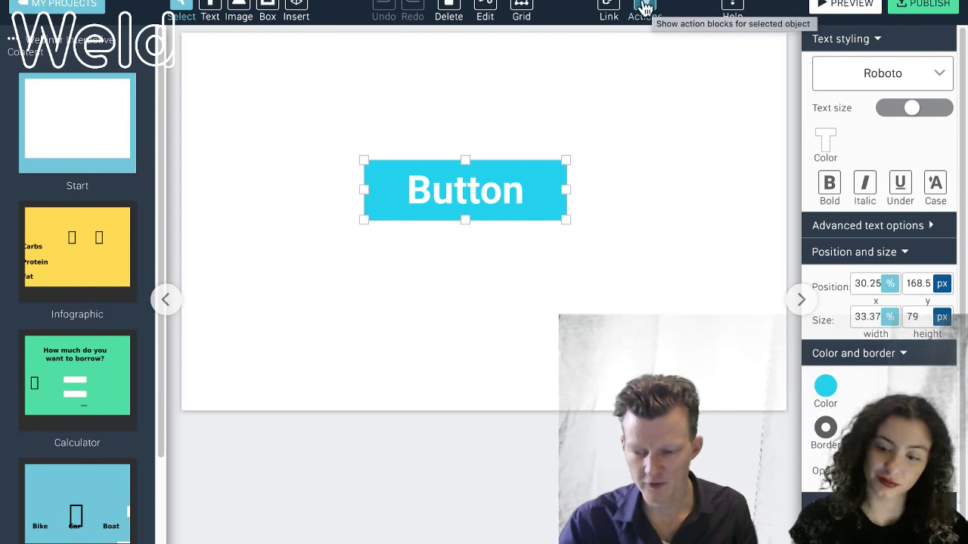
click(645, 10)
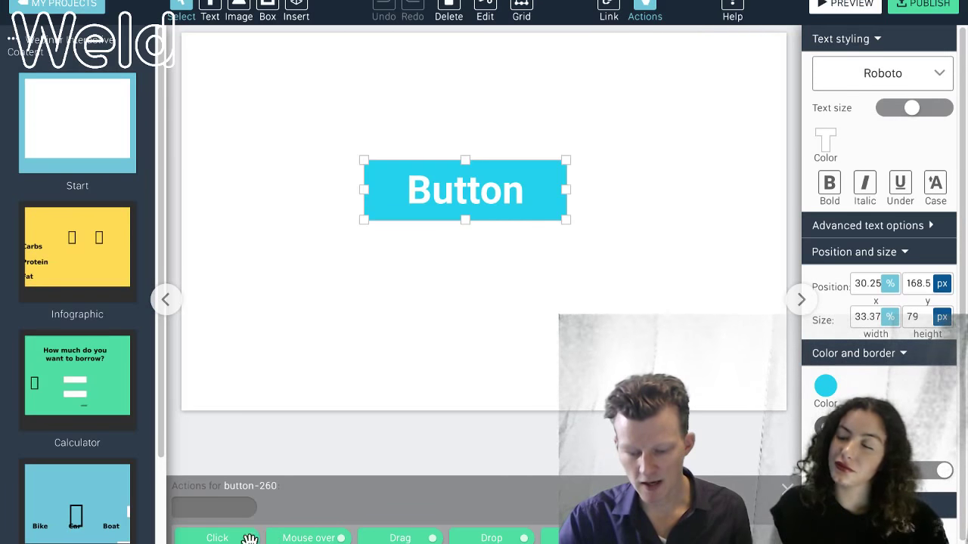
drag(232, 536, 212, 509)
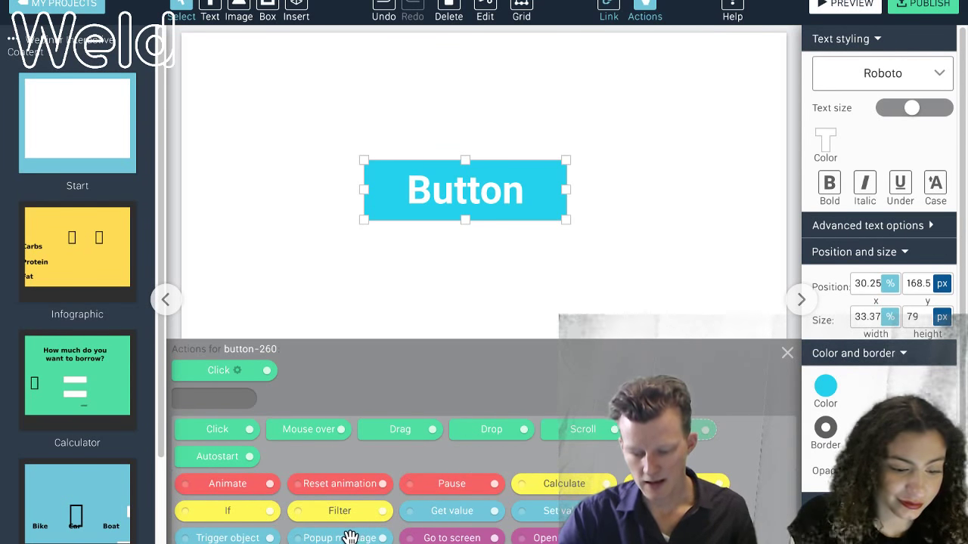
drag(347, 536, 269, 368)
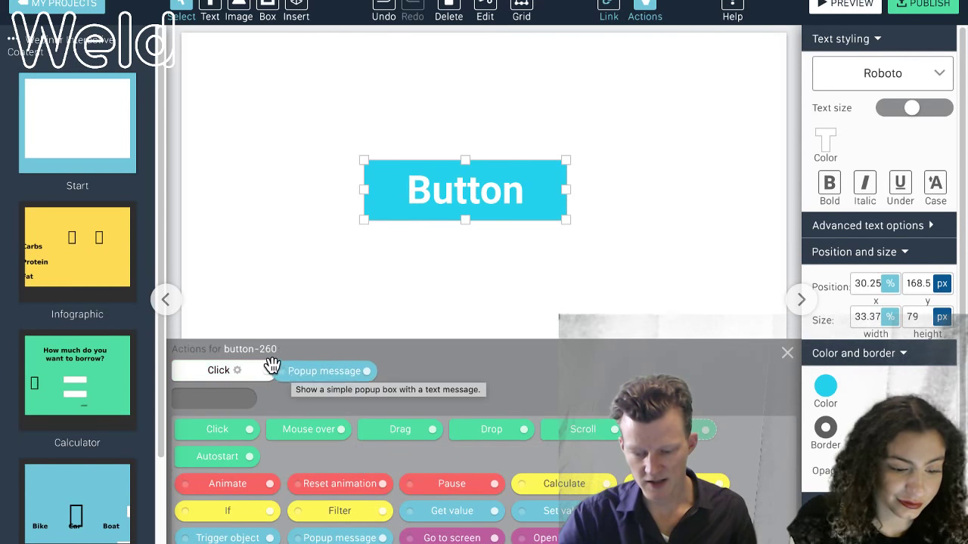
Step: Replace the "previous" value in the Popup message action with the text "Hello world!" and close the action settings
click(317, 370)
click(331, 344)
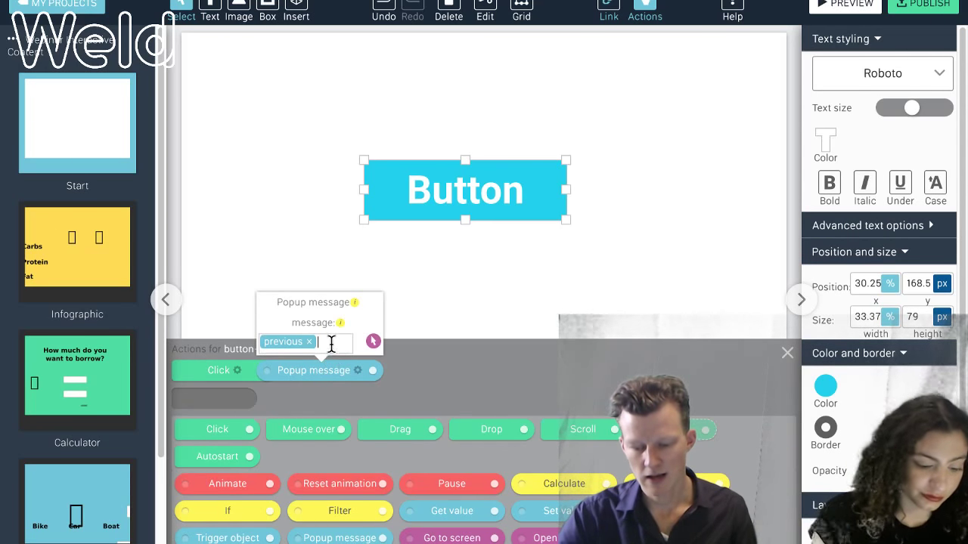
click(308, 342)
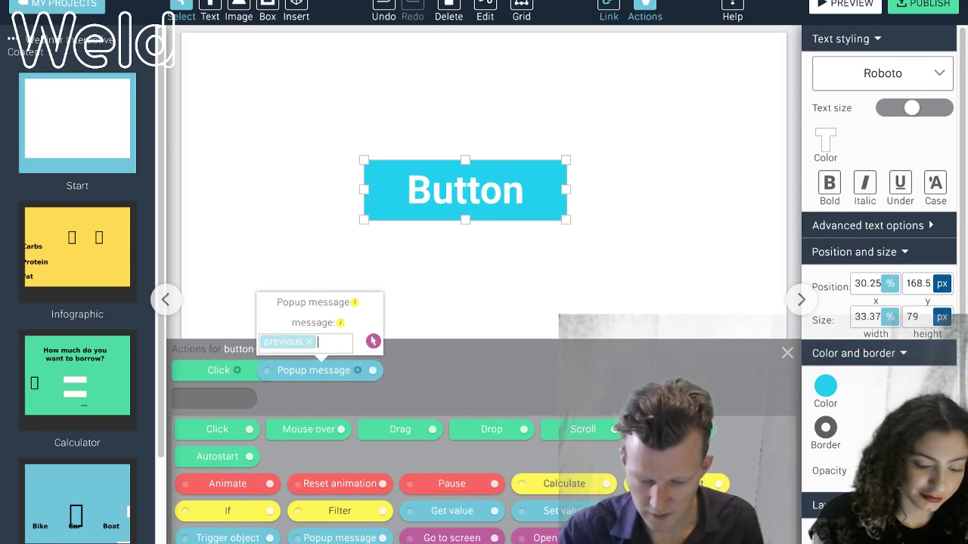
text(Hello world!)
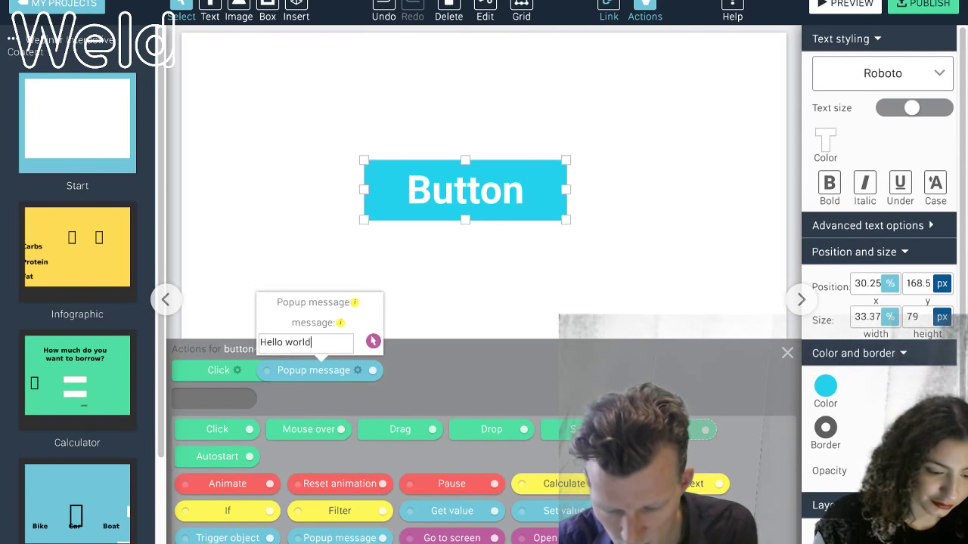
key(Return)
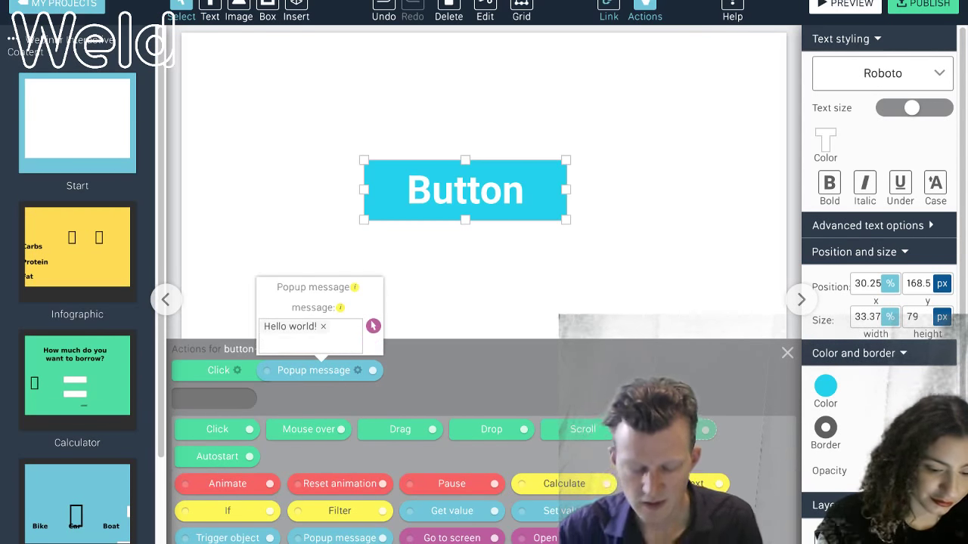
click(465, 285)
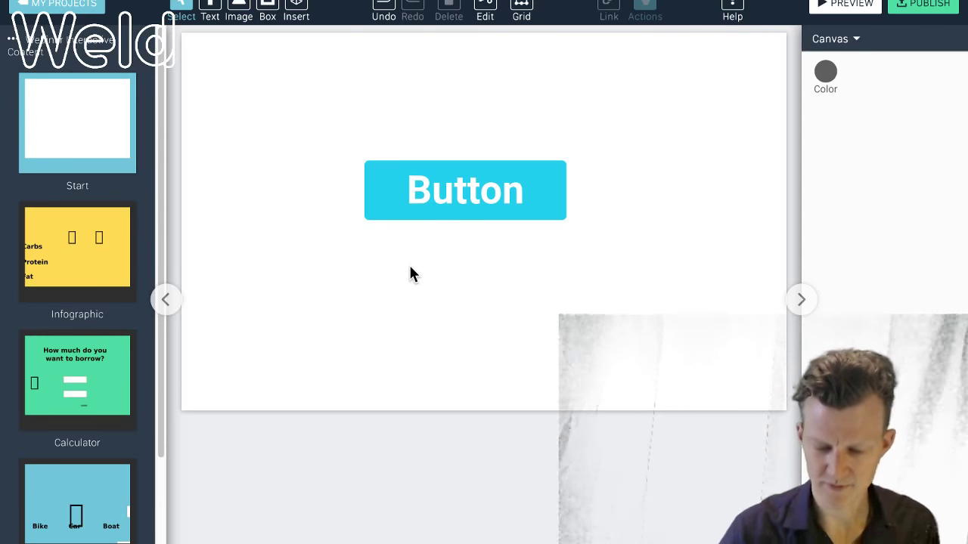
Step: Check the button's action chain, test its popup in preview, dismiss the message, and return to the editor
click(482, 213)
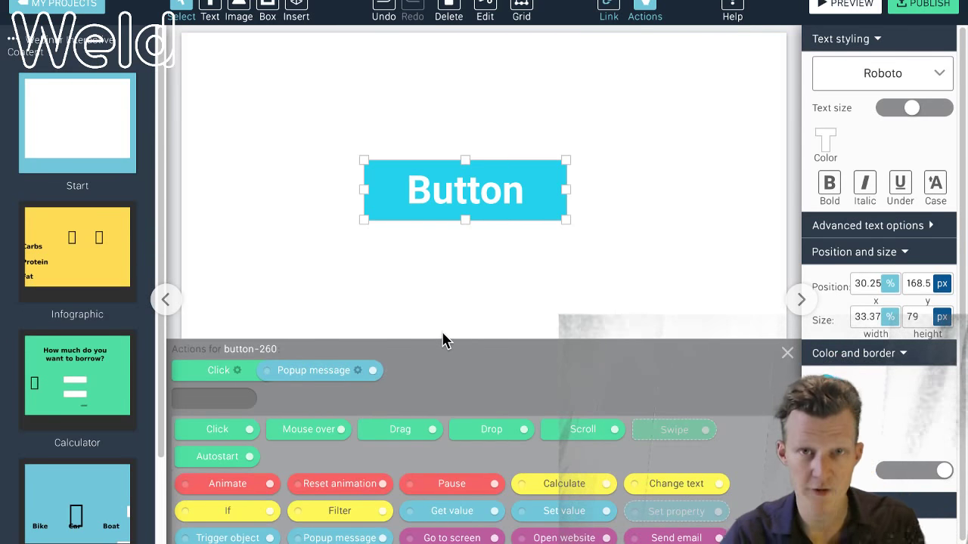
click(545, 314)
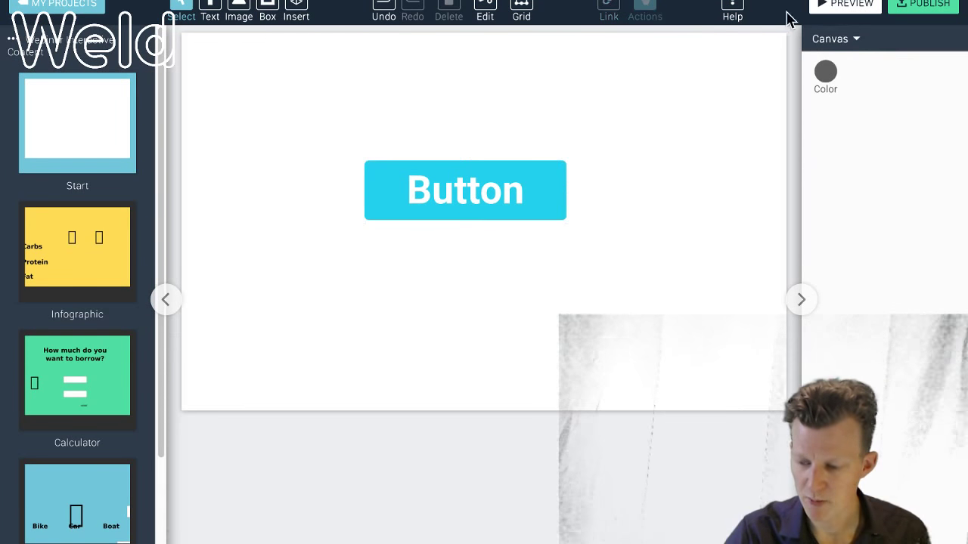
click(852, 6)
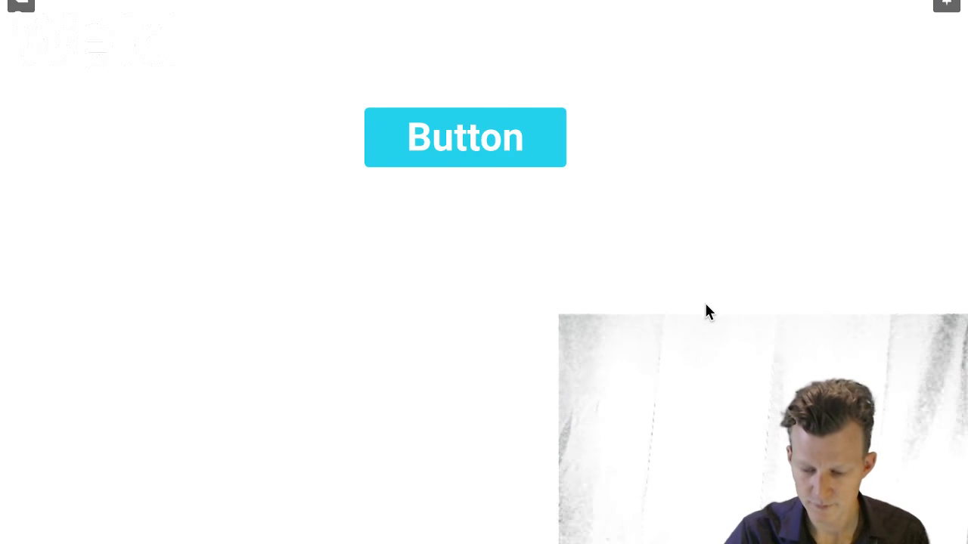
click(441, 152)
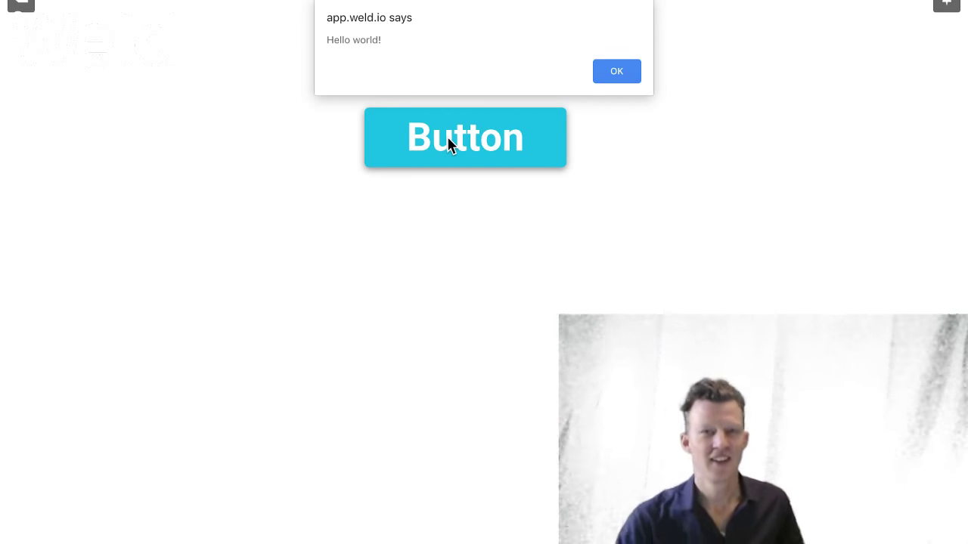
click(602, 70)
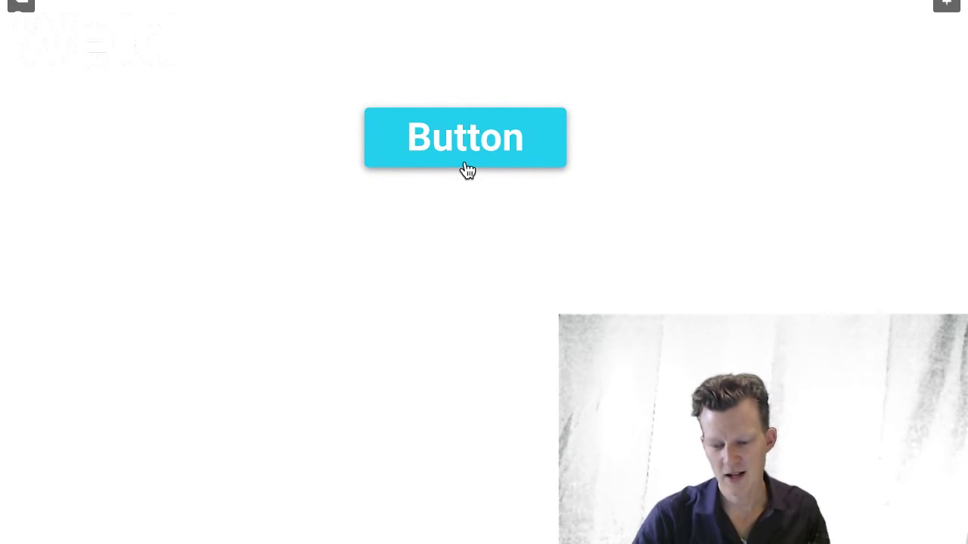
click(22, 8)
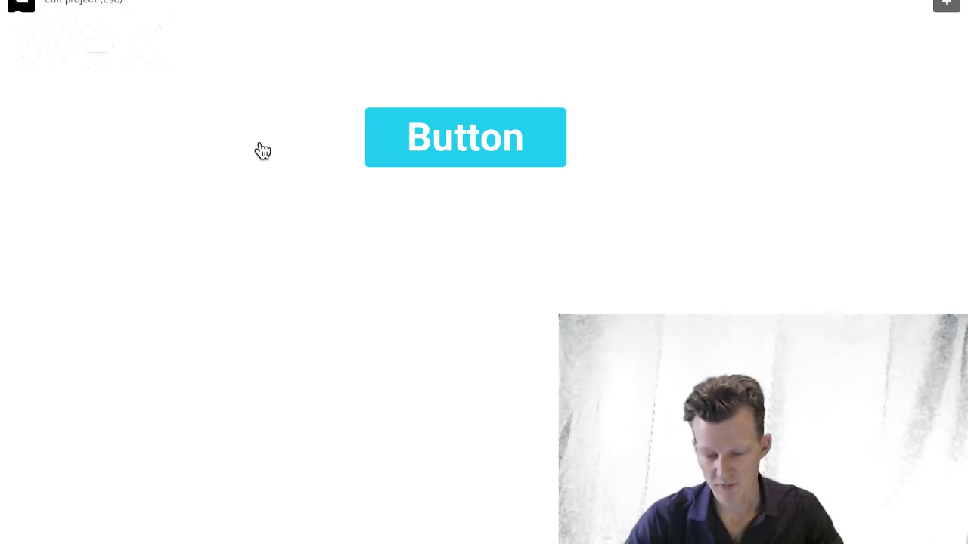
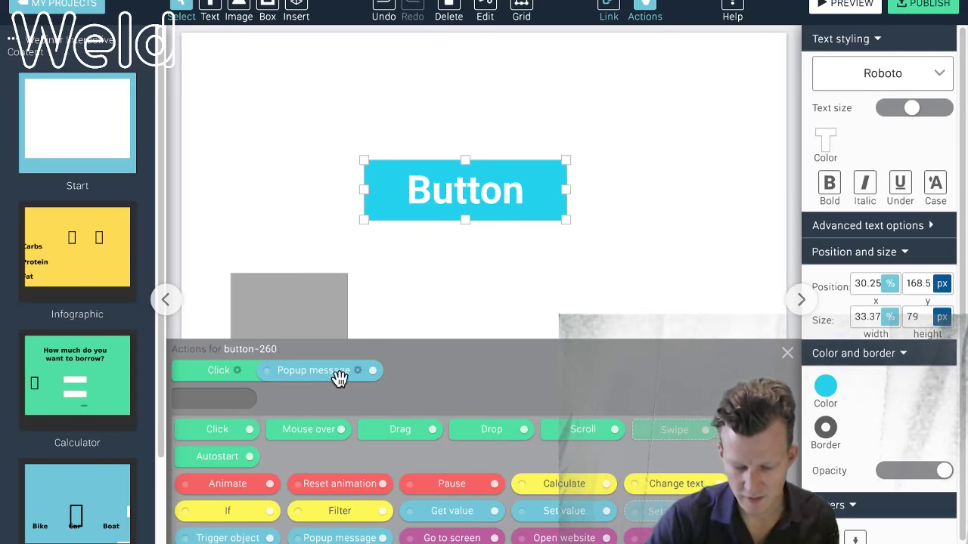
Step: Replace the button's Popup message action with an Animate action and open the animation's end state for editing
drag(320, 372, 388, 528)
drag(221, 483, 275, 366)
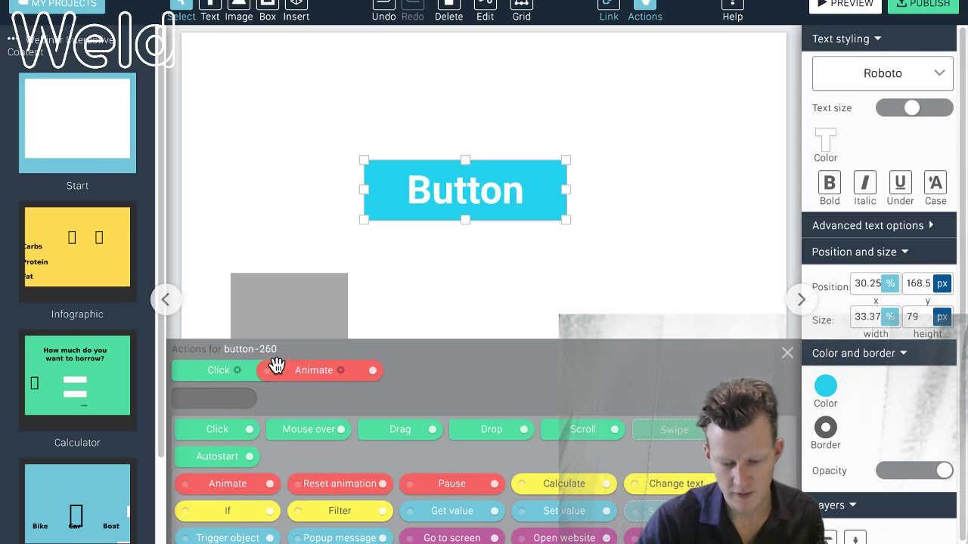
click(331, 370)
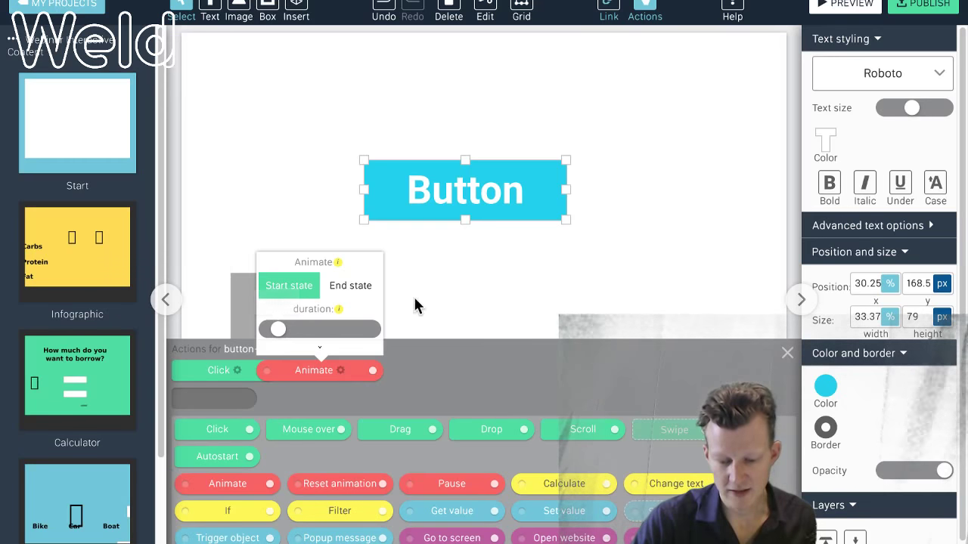
click(345, 285)
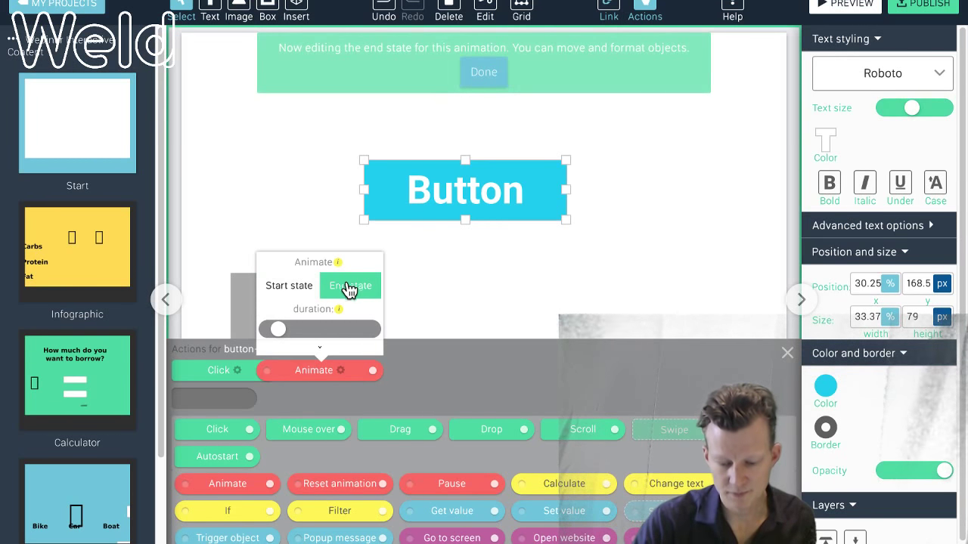
Step: Move the grey rectangle across to the right side of the canvas, colour it orange (#ff8316), and finish editing the animation's end state
click(324, 371)
click(339, 331)
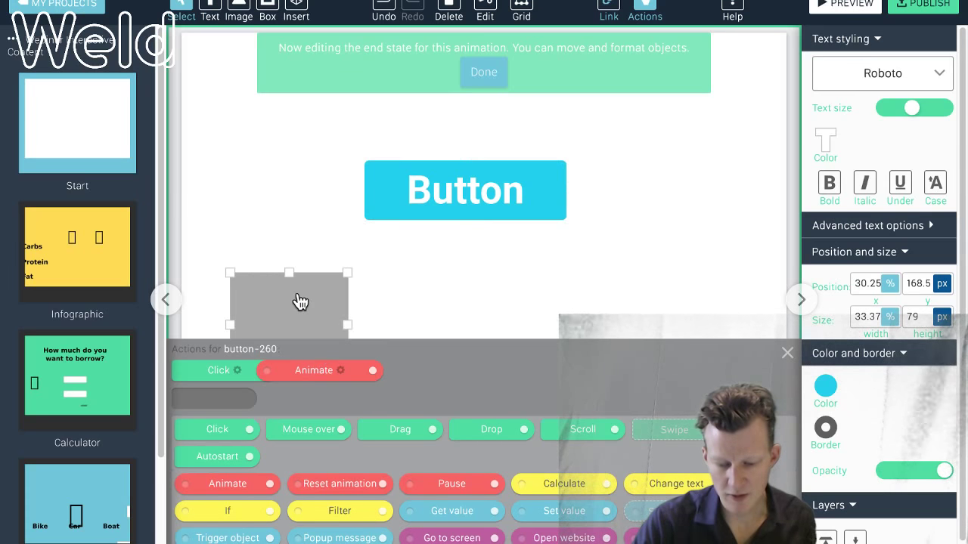
drag(297, 320, 700, 300)
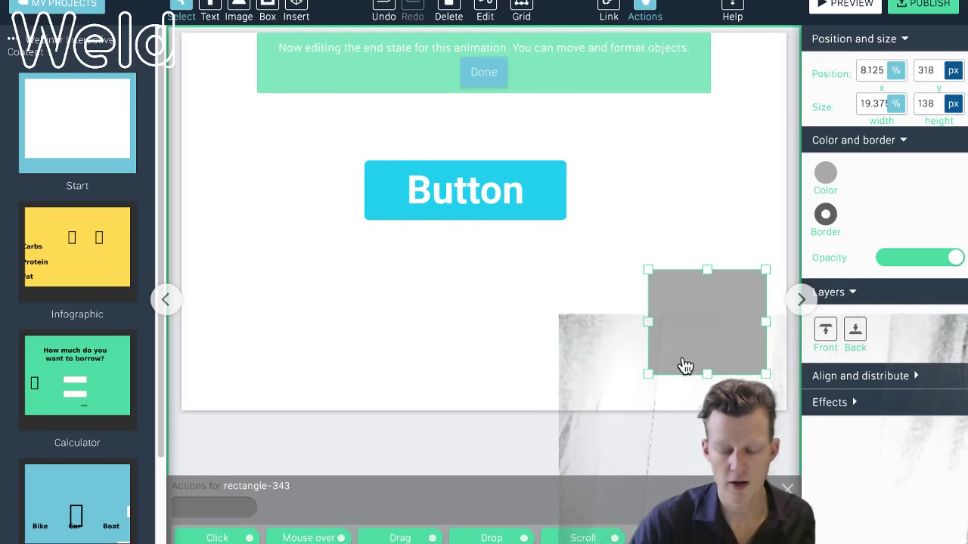
click(828, 177)
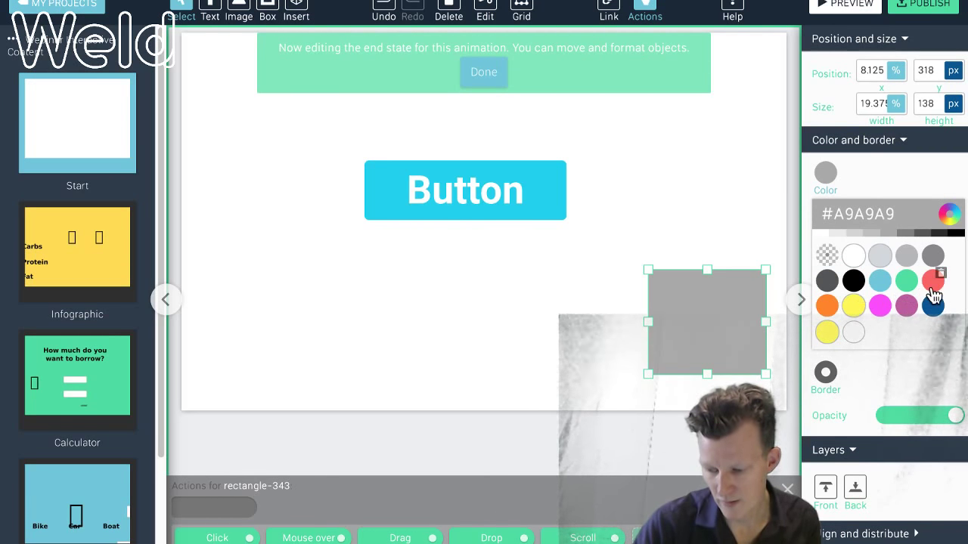
click(827, 307)
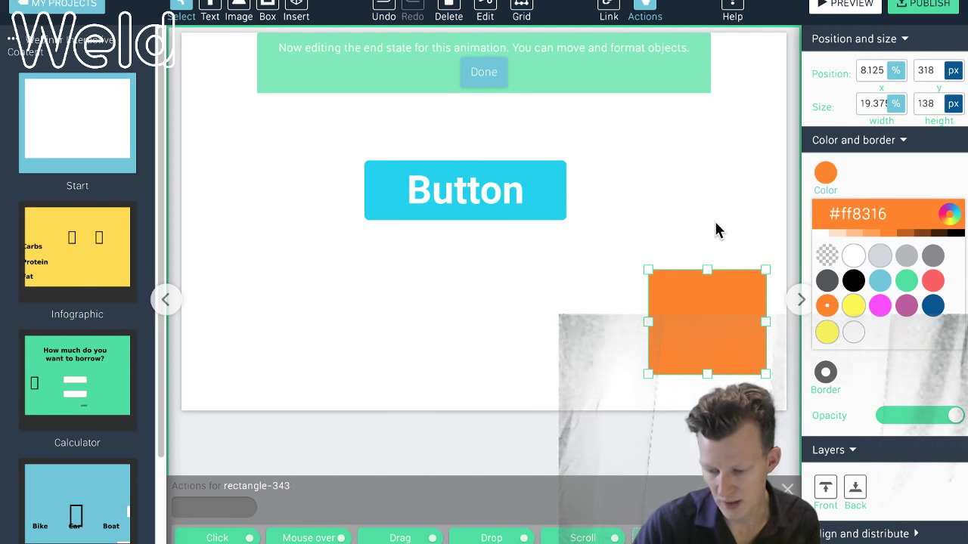
click(485, 73)
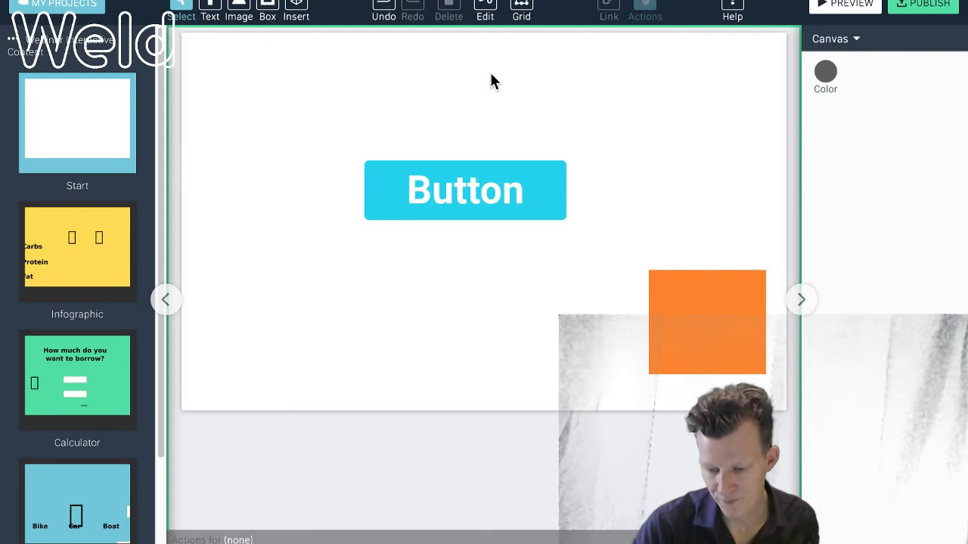
Step: Compare the start and end states of the button's Animate action, and deselect the button
click(527, 189)
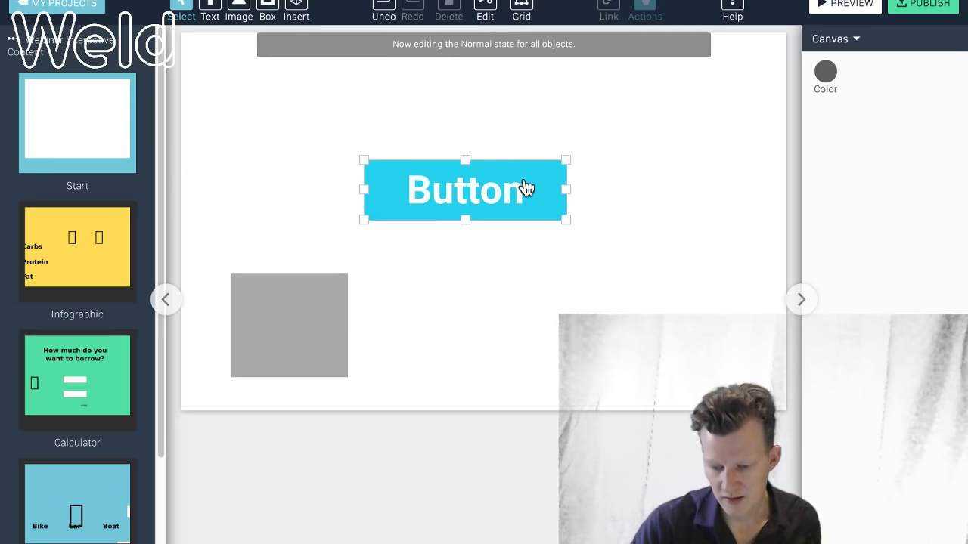
click(307, 375)
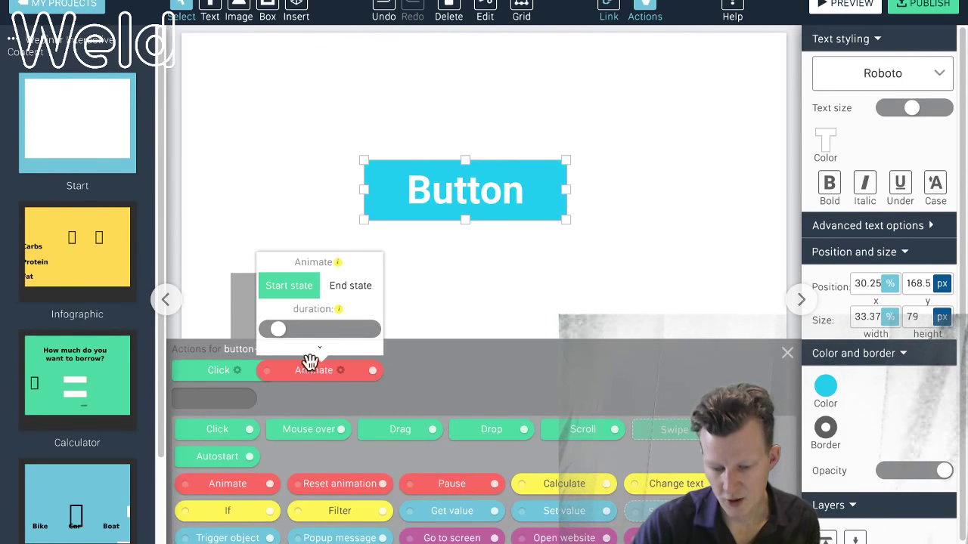
click(343, 285)
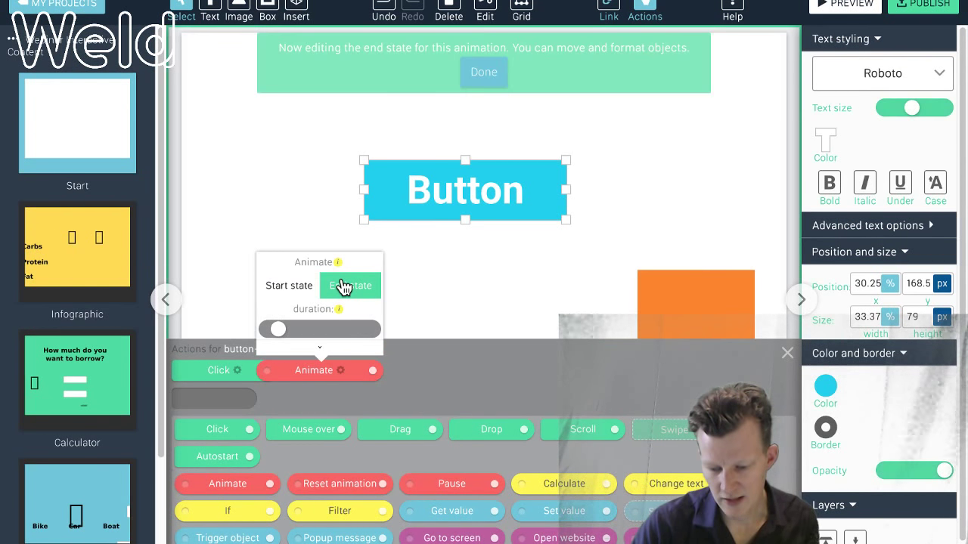
click(298, 288)
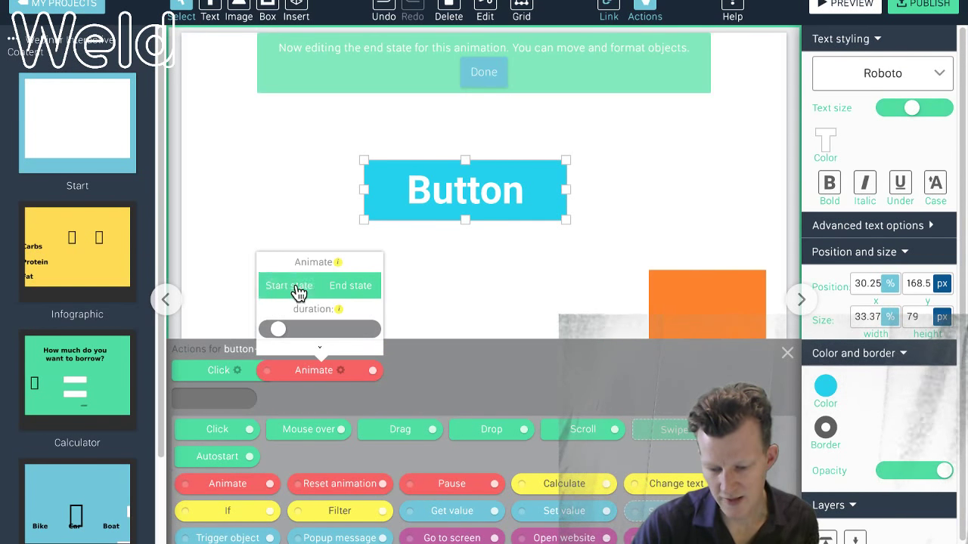
click(529, 265)
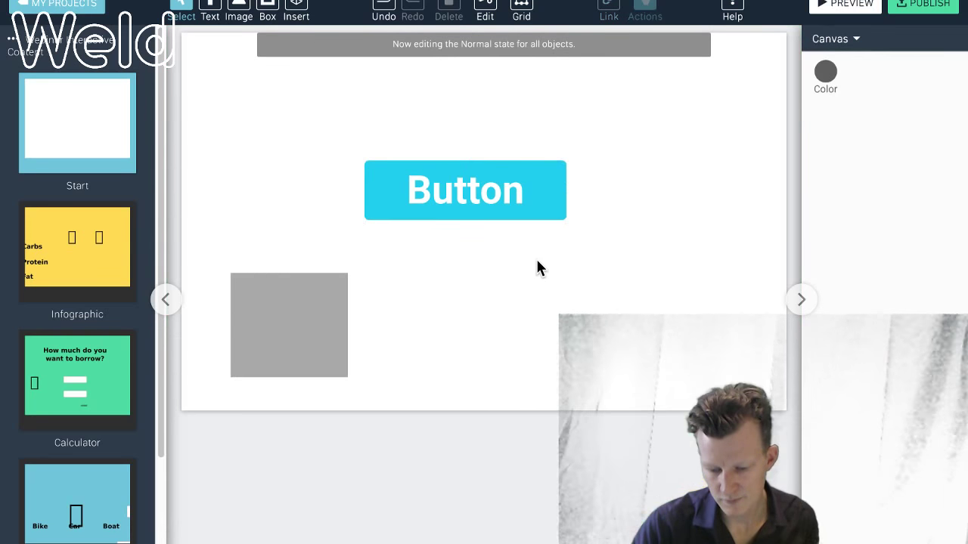
Step: Test the button's rectangle animation in preview and return to the editor
click(854, 10)
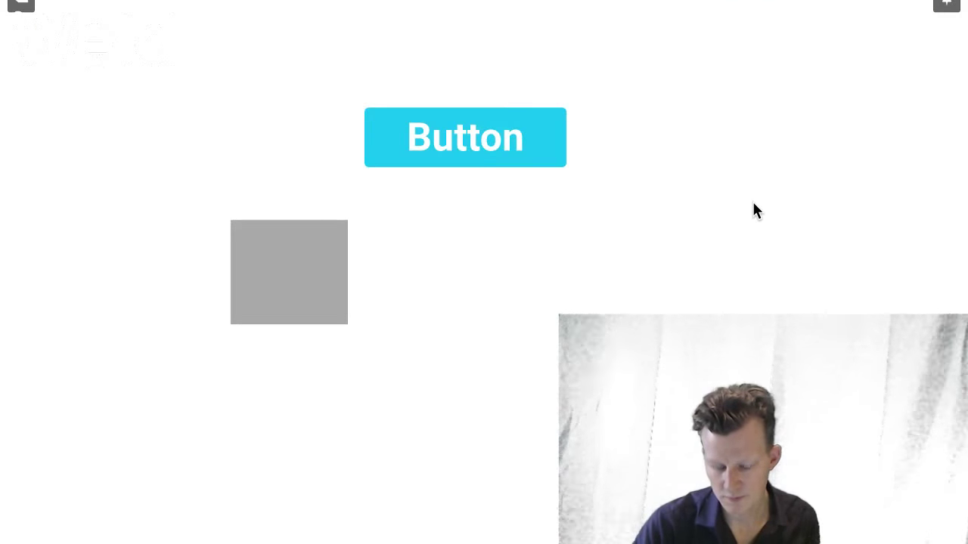
click(471, 141)
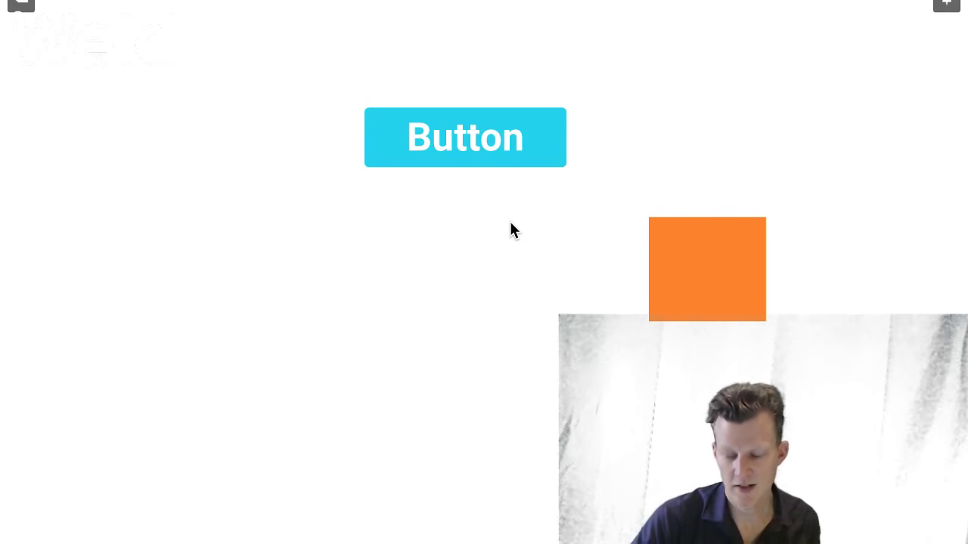
click(15, 9)
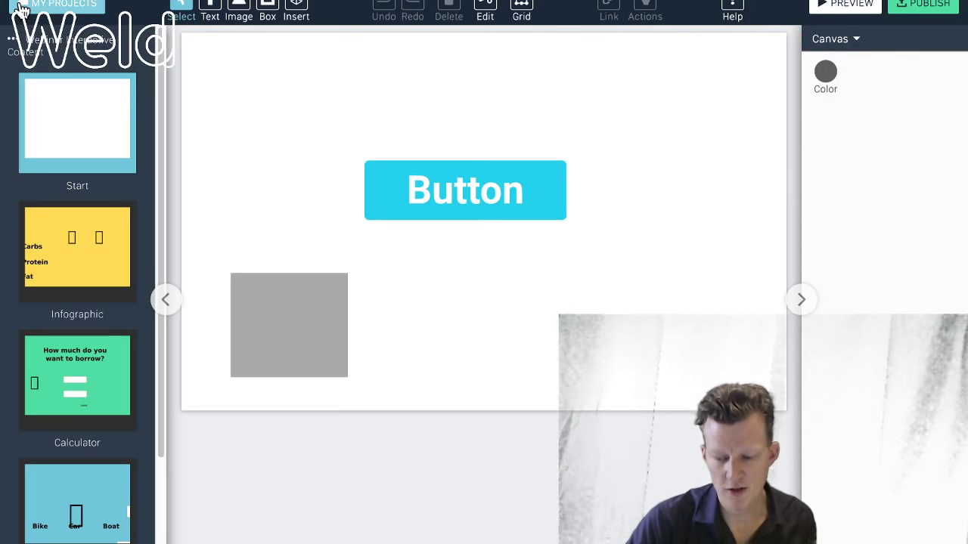
Step: Review the button's Click and Animate action chain, and deselect the button
click(438, 179)
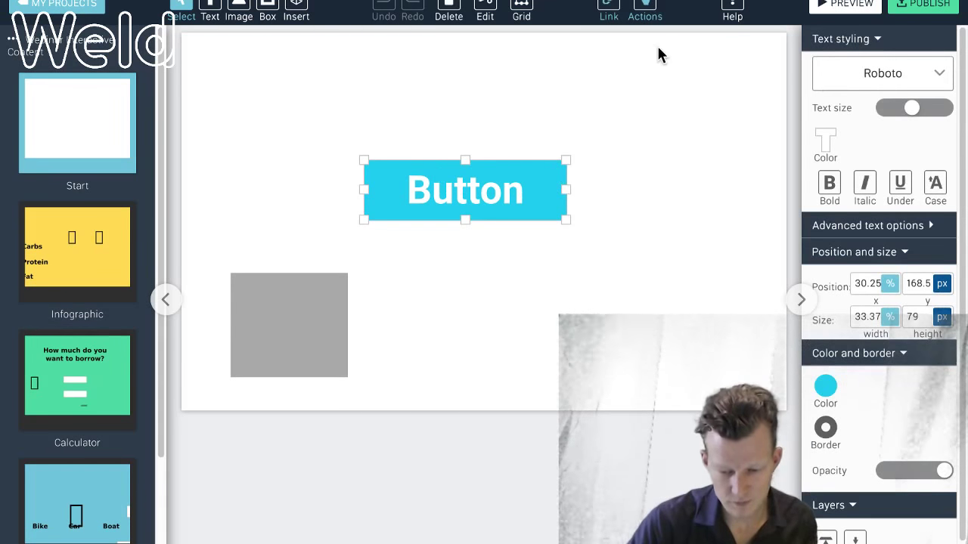
click(647, 14)
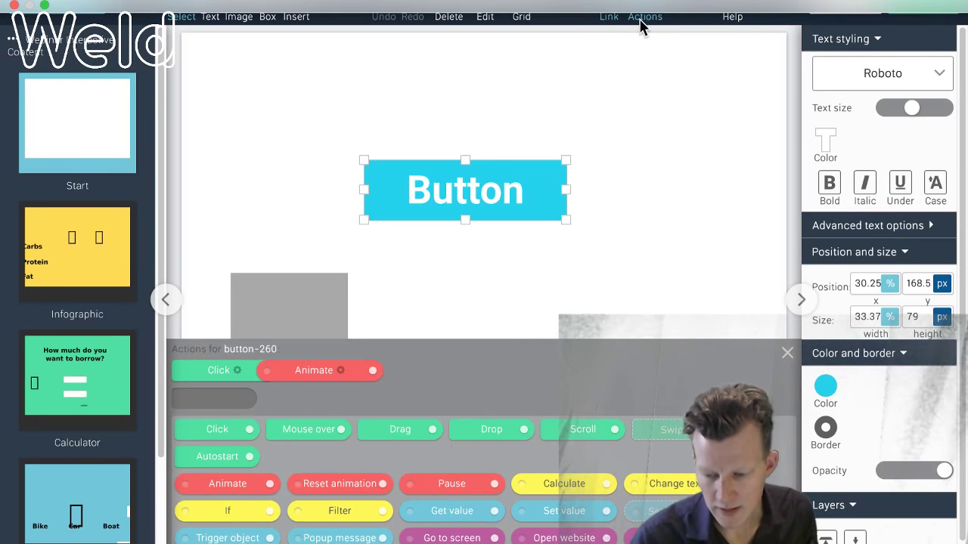
click(658, 128)
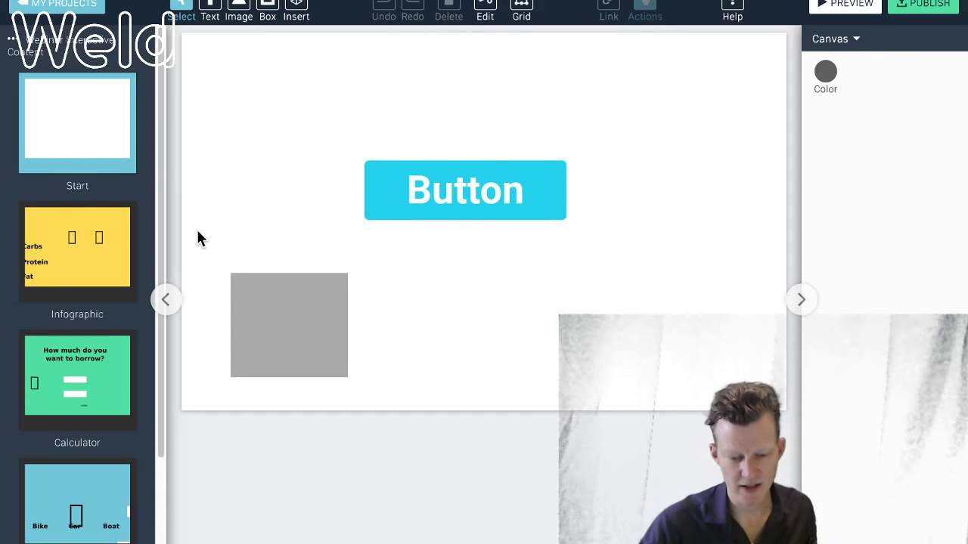
Step: On the Infographic screen, draw a small box about 3.5% wide and 53 px high beside Carbs and nudge it right
click(89, 258)
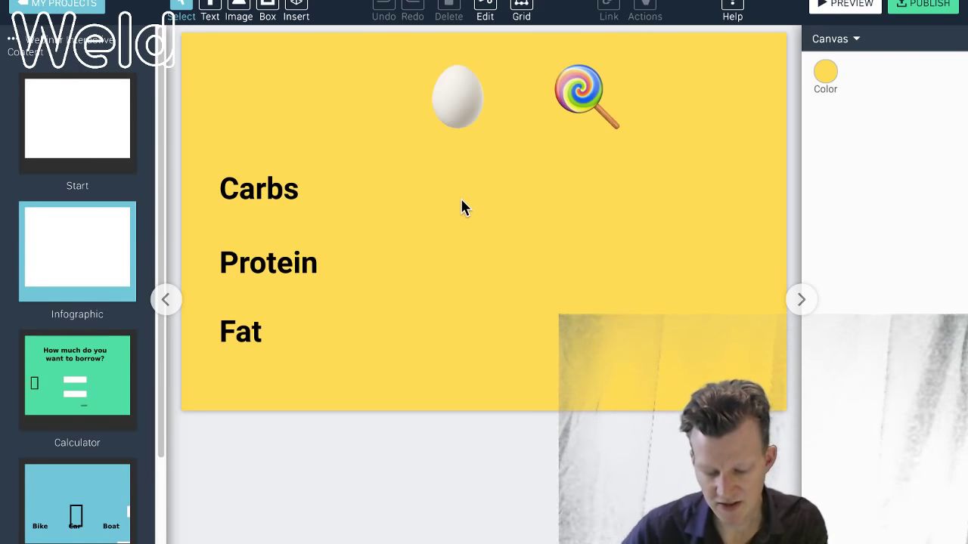
click(266, 8)
mouse_move(331, 172)
mouse_down()
mouse_move(361, 211)
mouse_move(339, 189)
mouse_move(330, 203)
mouse_move(348, 190)
mouse_move(336, 186)
mouse_up()
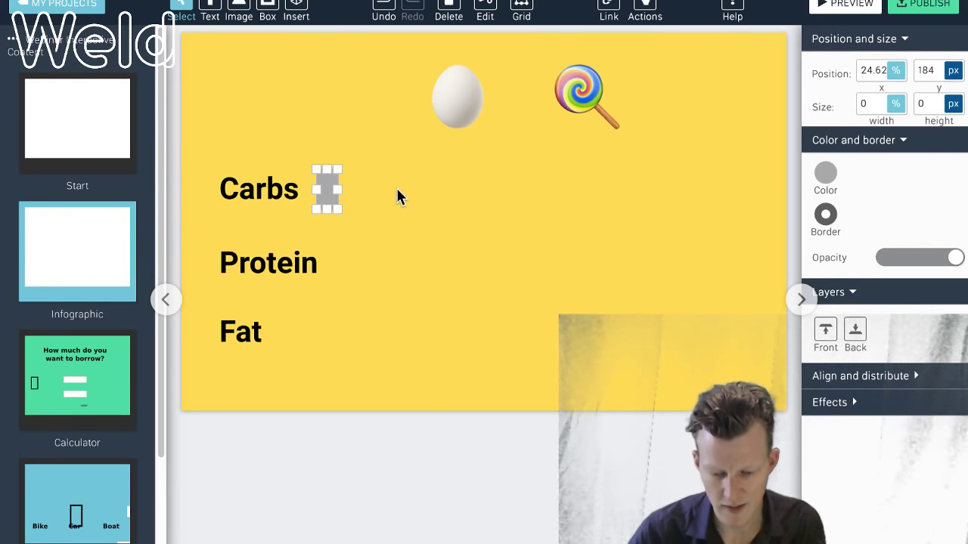
key(Right)
key(Right)
key(Right)
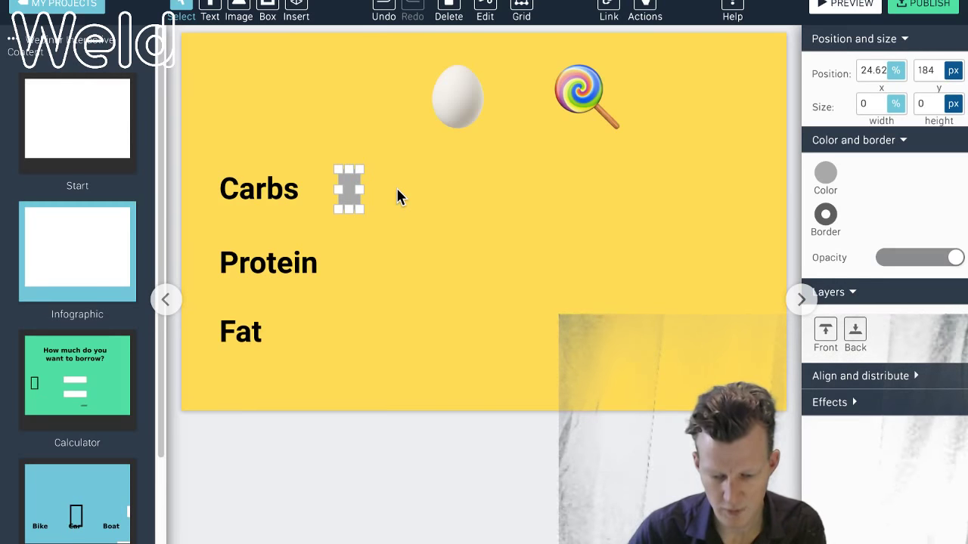
Step: Colour the Carbs box white (#FFFFFF), reduce its opacity to make it semi-transparent, and deselect it
click(825, 187)
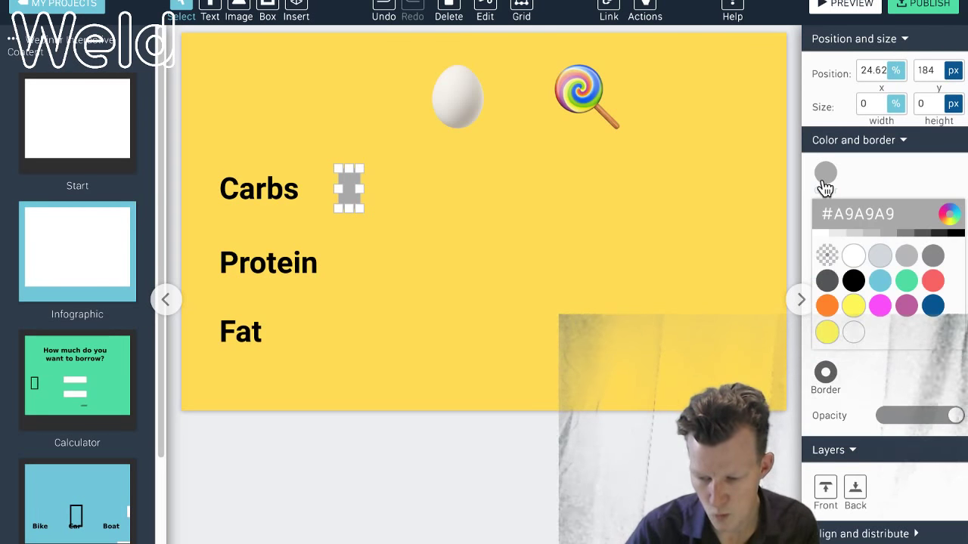
click(854, 255)
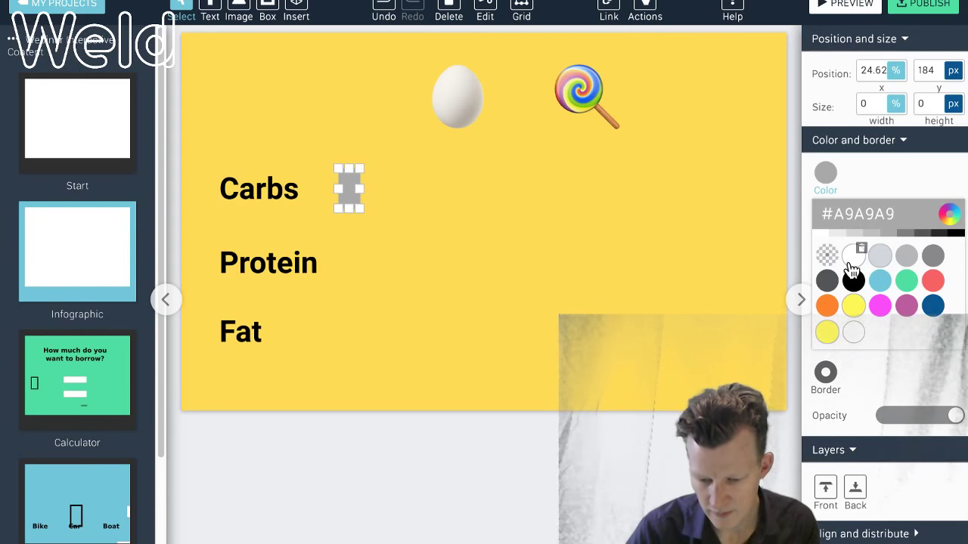
drag(956, 423, 935, 425)
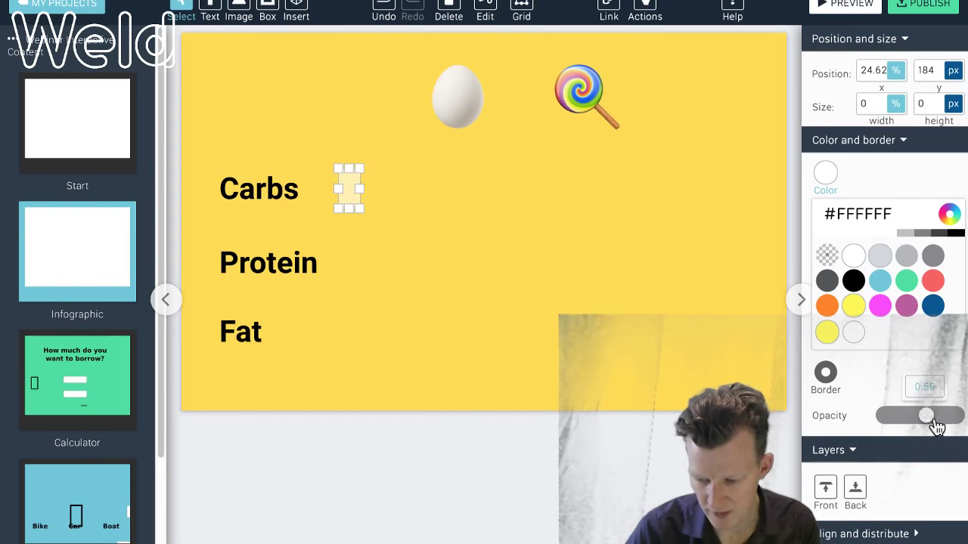
click(666, 310)
Step: Duplicate the Carbs box and move the copy straight down beside the Protein label
click(359, 204)
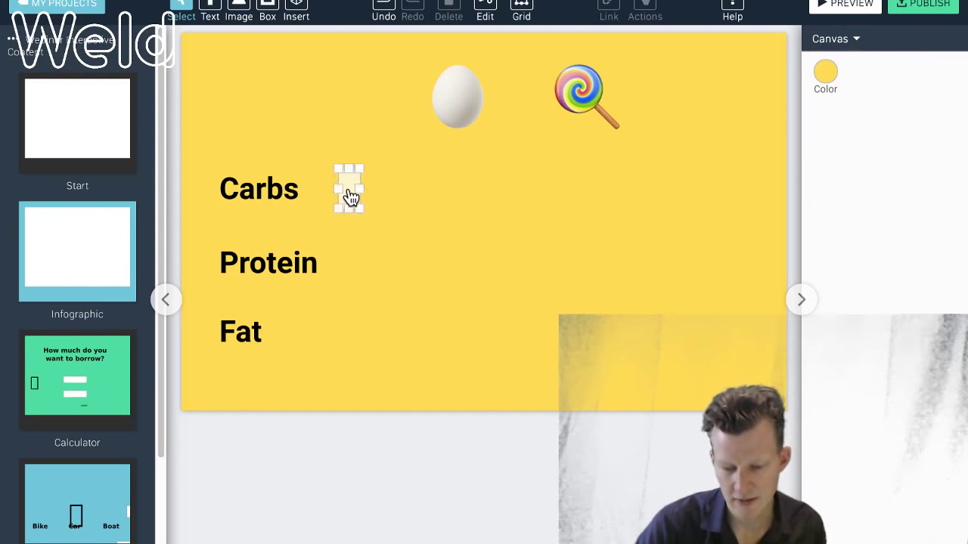
key(ctrl+d)
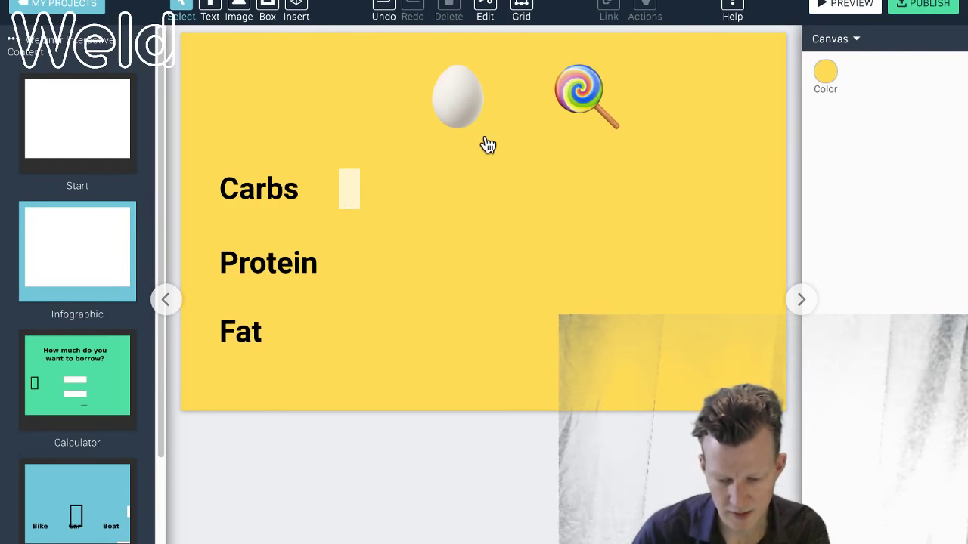
key(Down)
key(Down)
key(Down)
key(Down)
key(Down)
key(Down)
key(Down)
key(Down)
key(Down)
key(Down)
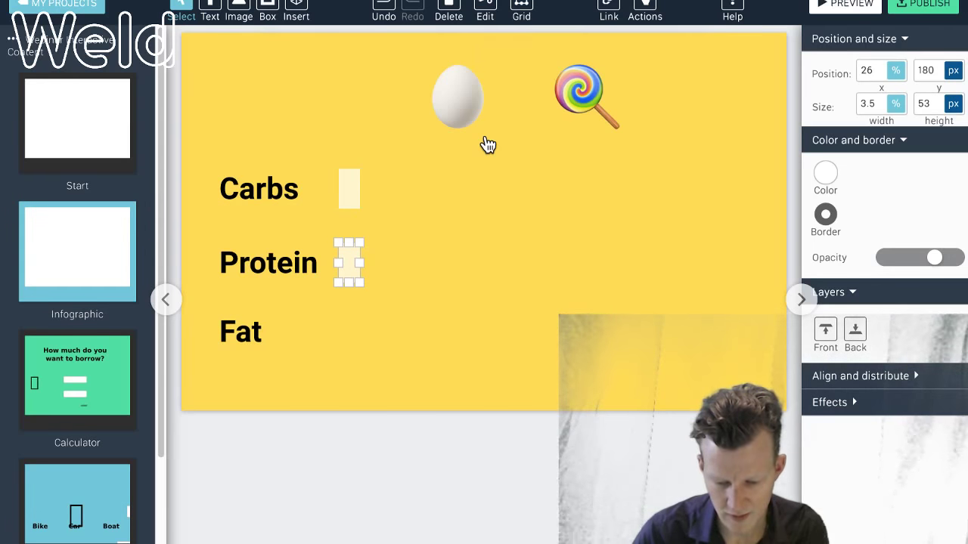
Step: Duplicate the Protein box, move the copy straight down beside the Fat label, and deselect it
click(484, 11)
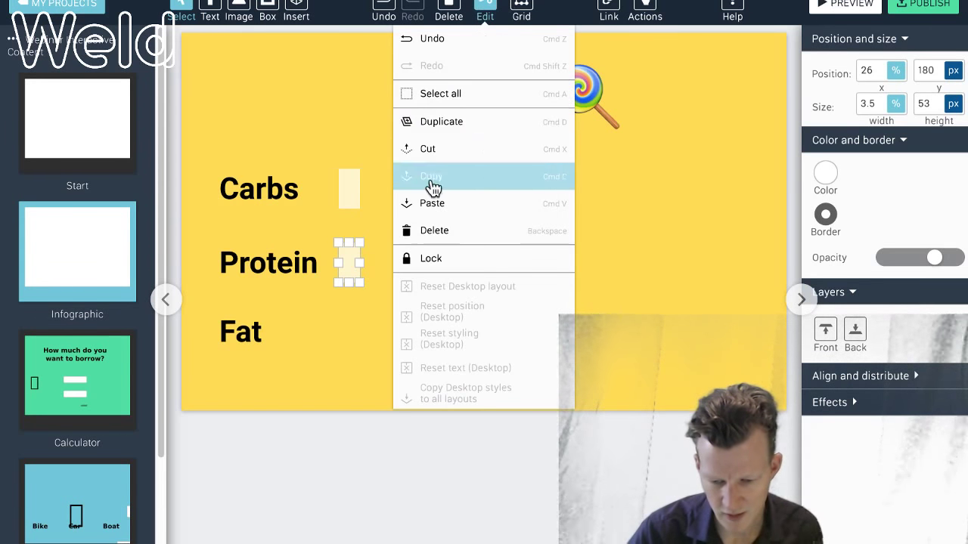
click(432, 123)
key(Down)
key(Down)
key(Down)
key(Down)
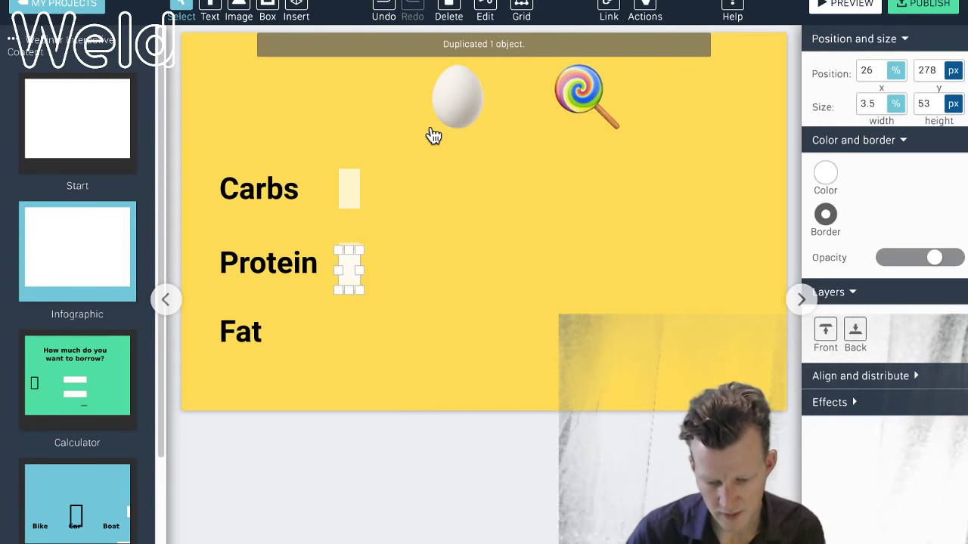
key(Down)
key(Down)
key(Down)
key(Down)
key(Down)
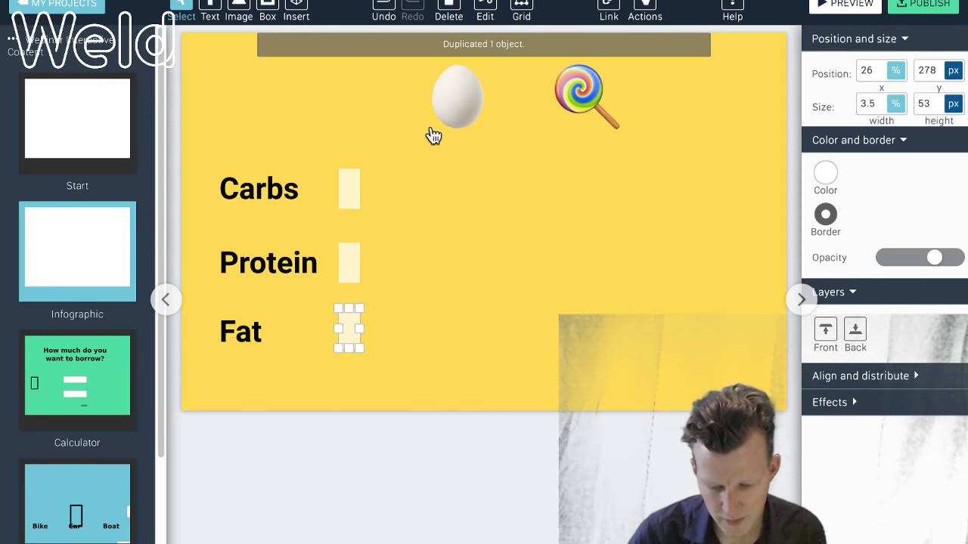
key(Down)
key(Down)
key(Down)
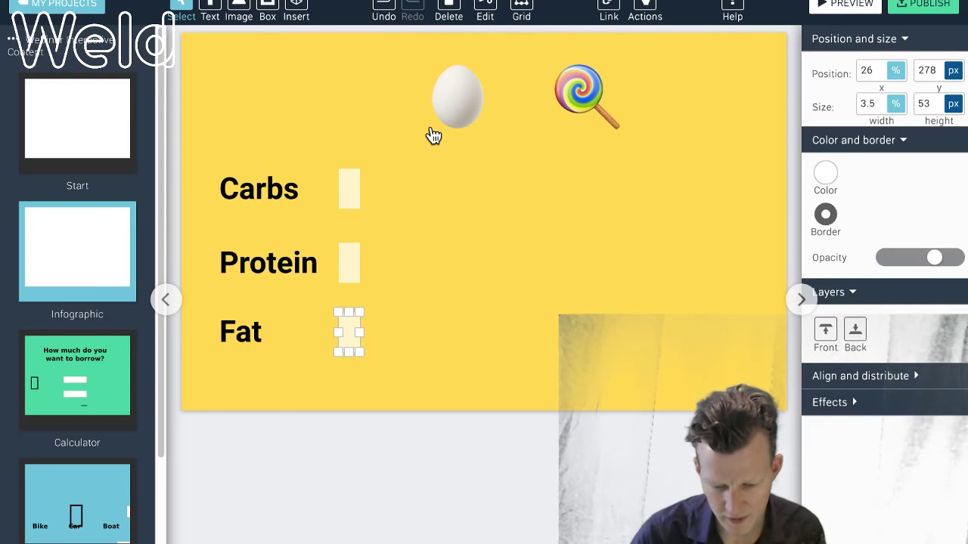
click(465, 331)
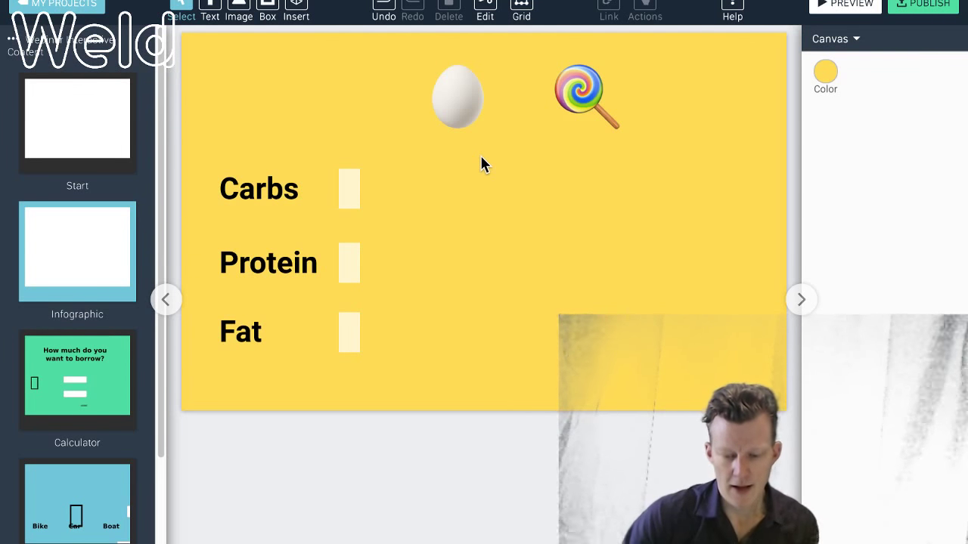
Step: Remove the existing Animate action and Mouse over trigger from the egg's action chain
click(468, 114)
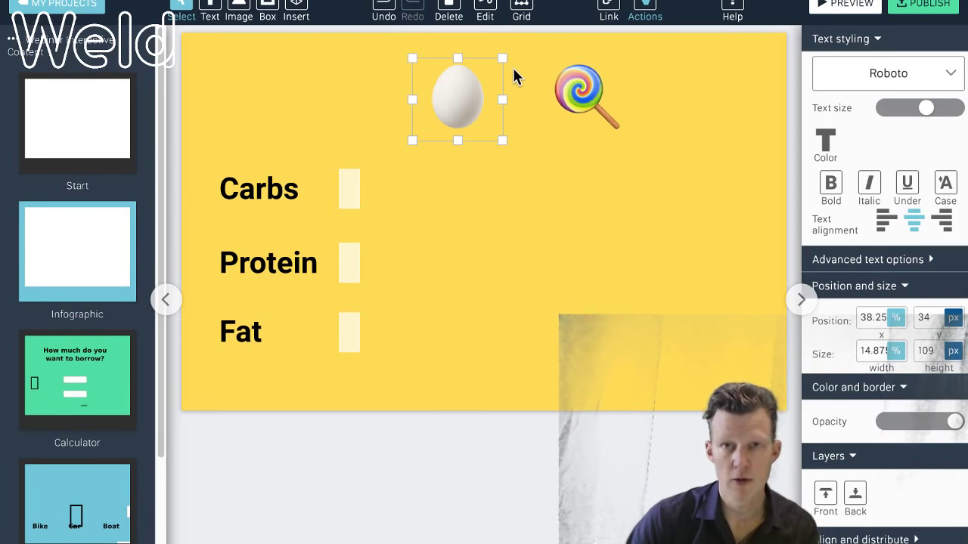
click(647, 12)
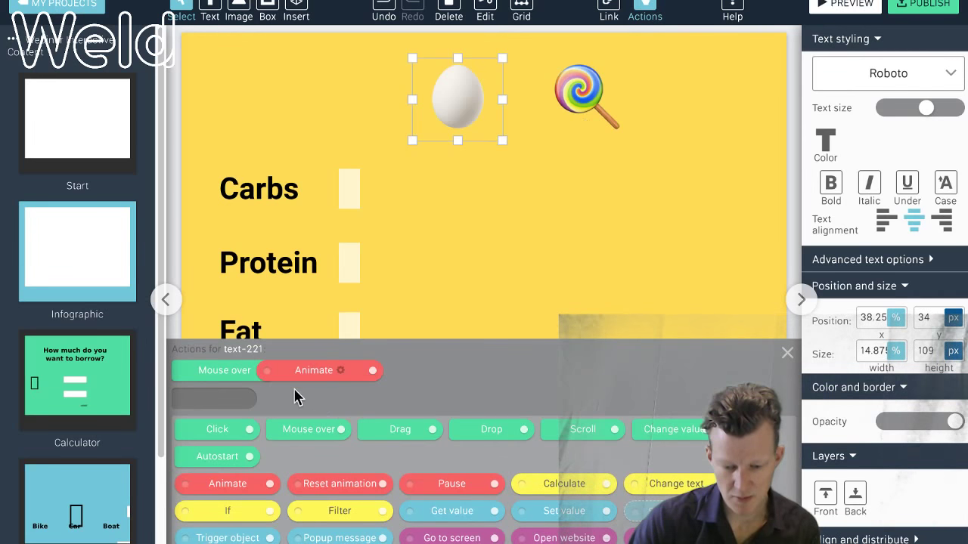
drag(281, 367, 314, 488)
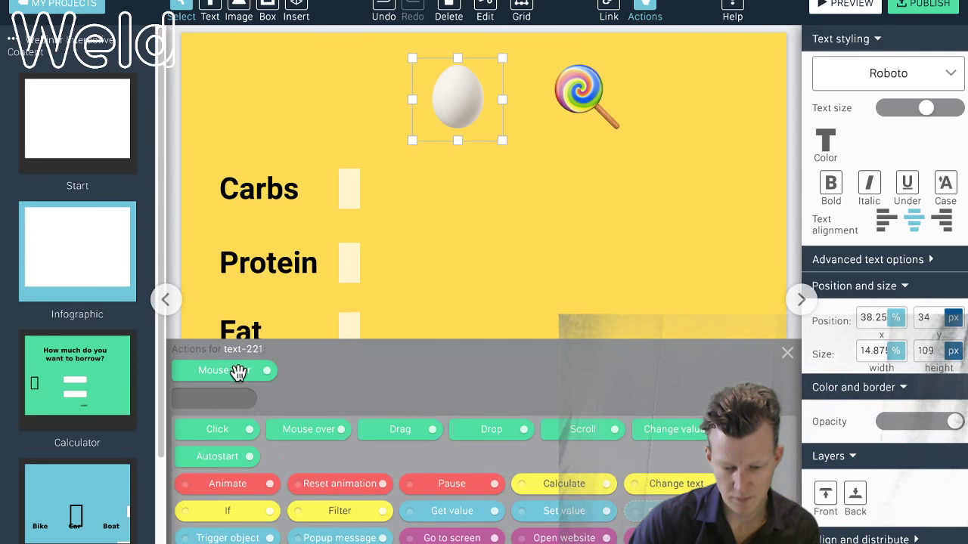
drag(236, 371, 302, 519)
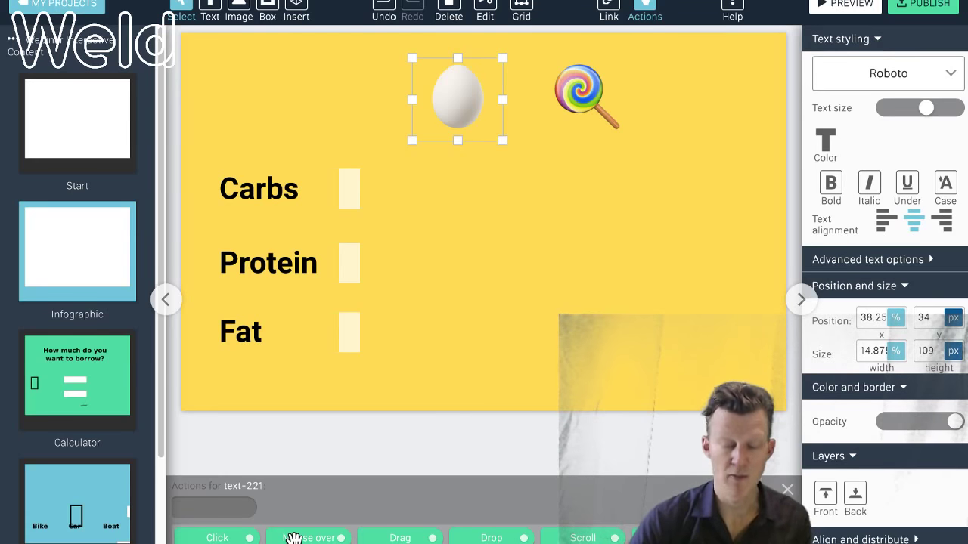
Step: Add a Mouse over trigger with an Animate action to the egg and open the animation's end state for editing
drag(303, 537, 190, 500)
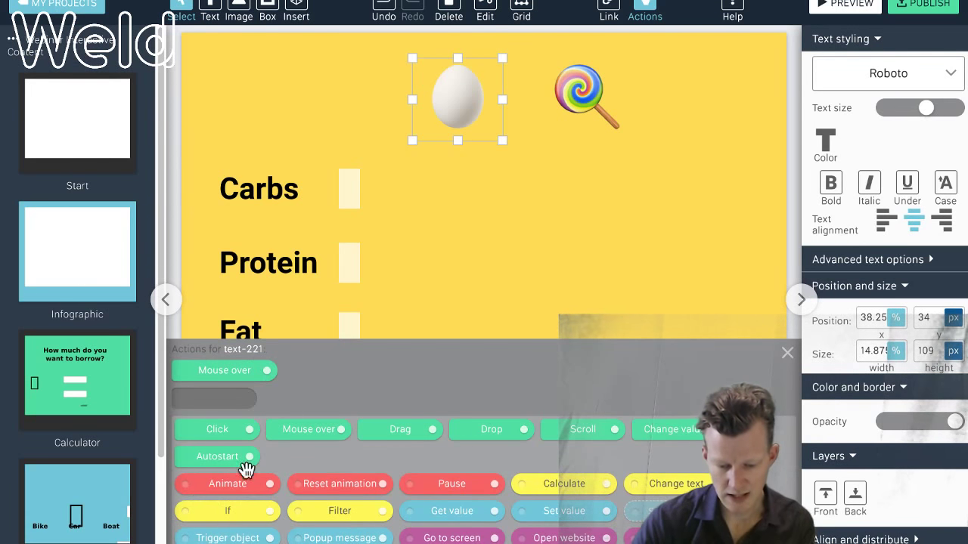
drag(245, 484, 313, 370)
click(348, 291)
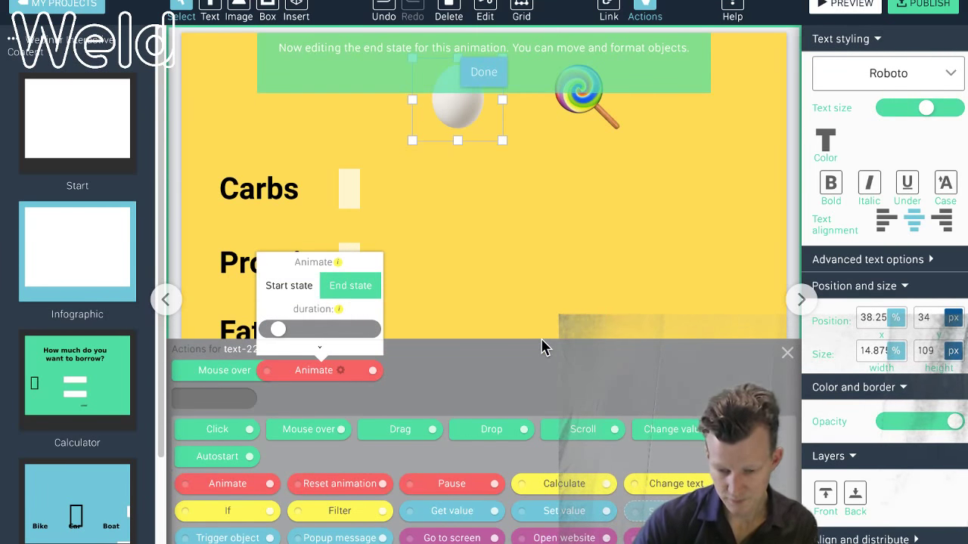
click(787, 353)
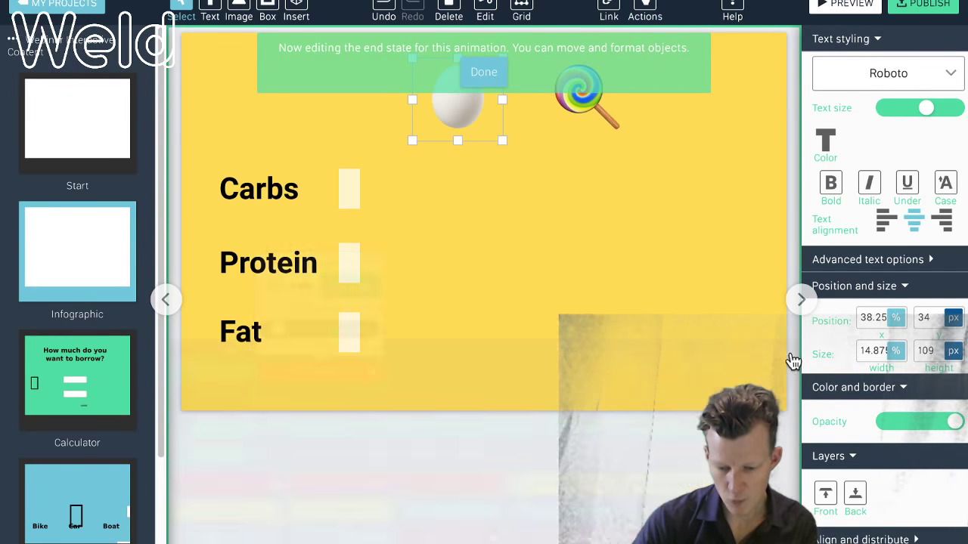
Step: In the egg animation's end state, stretch all three bars to the right, Protein longest and Fat shortest, and finish state editing
click(358, 199)
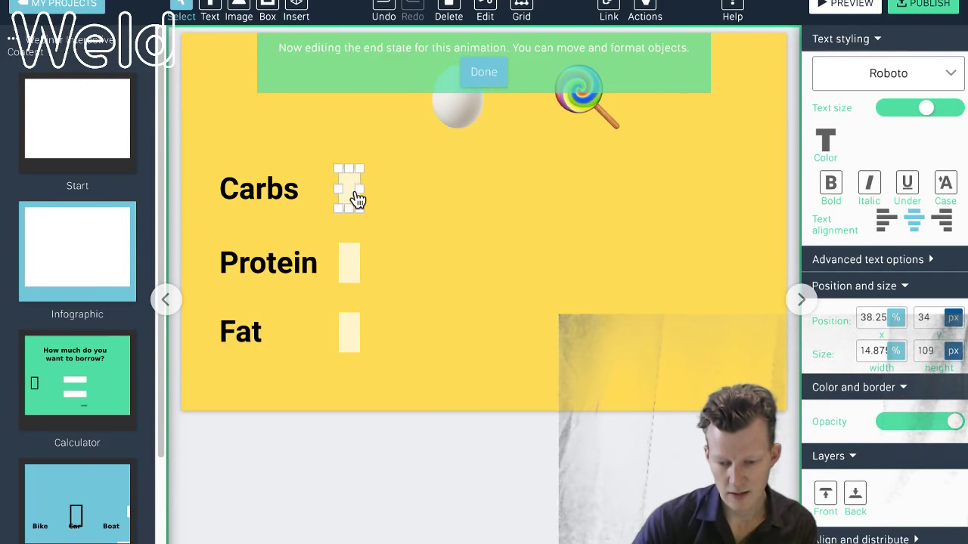
drag(361, 188, 504, 187)
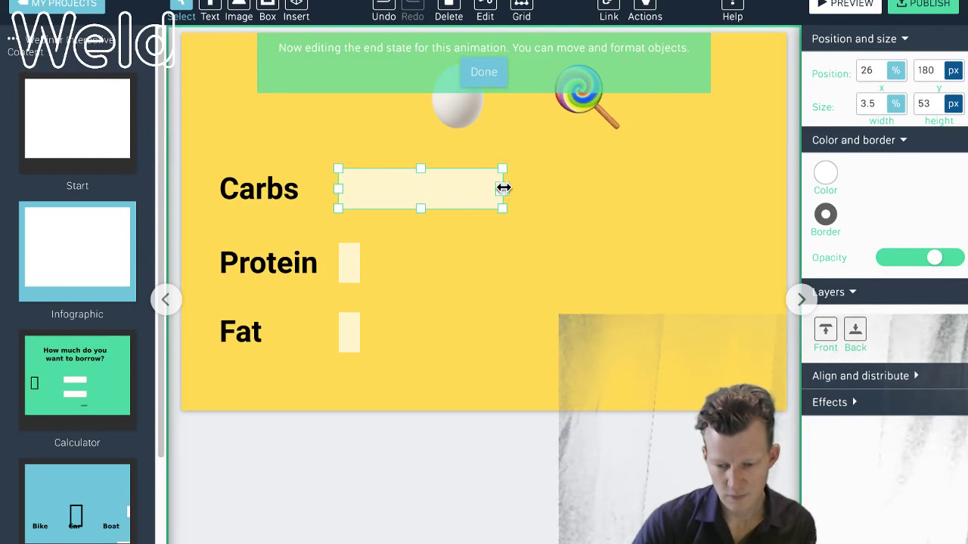
click(347, 265)
drag(358, 263, 536, 260)
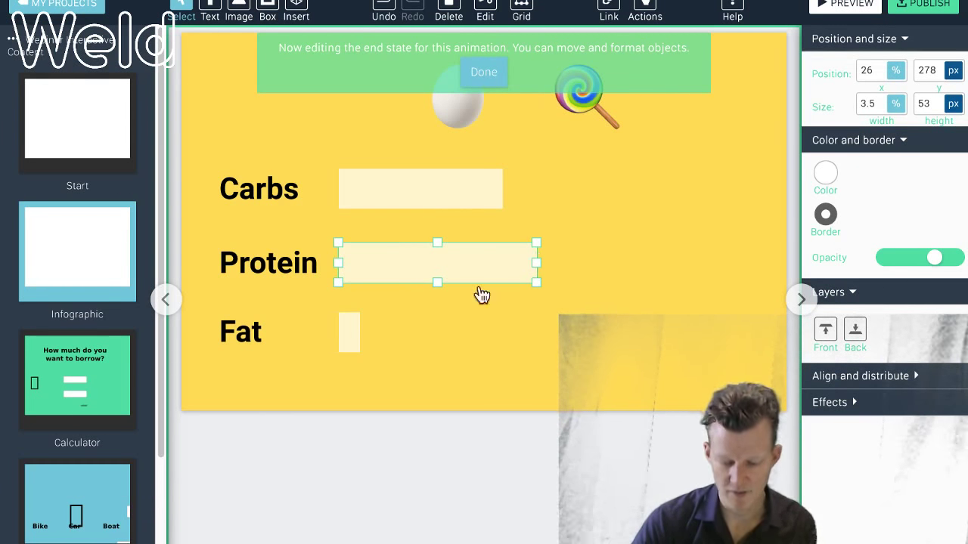
click(351, 344)
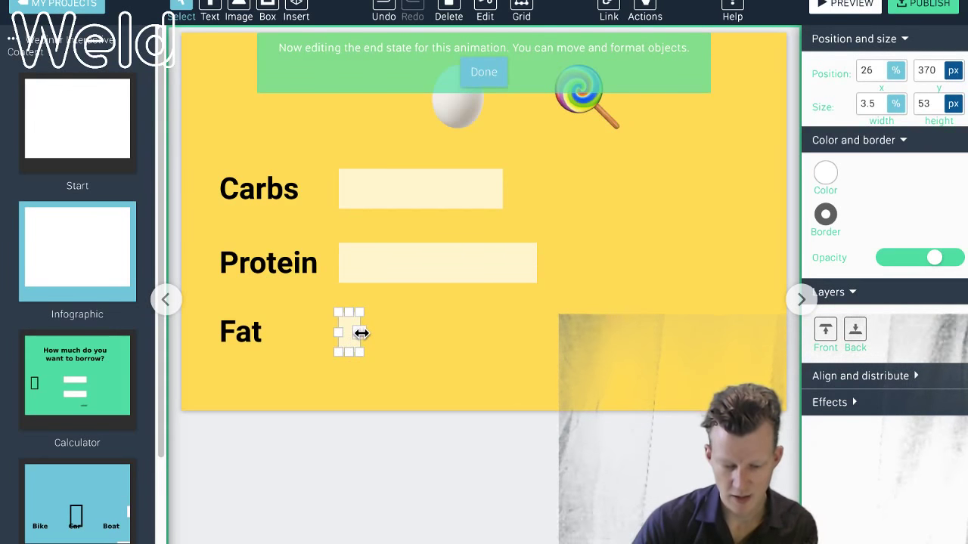
drag(358, 333, 479, 330)
click(531, 343)
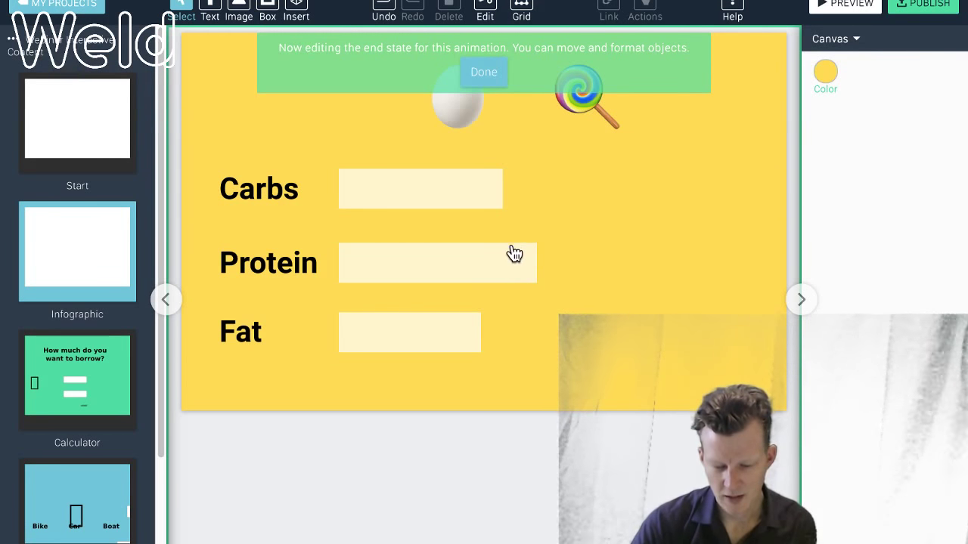
click(485, 82)
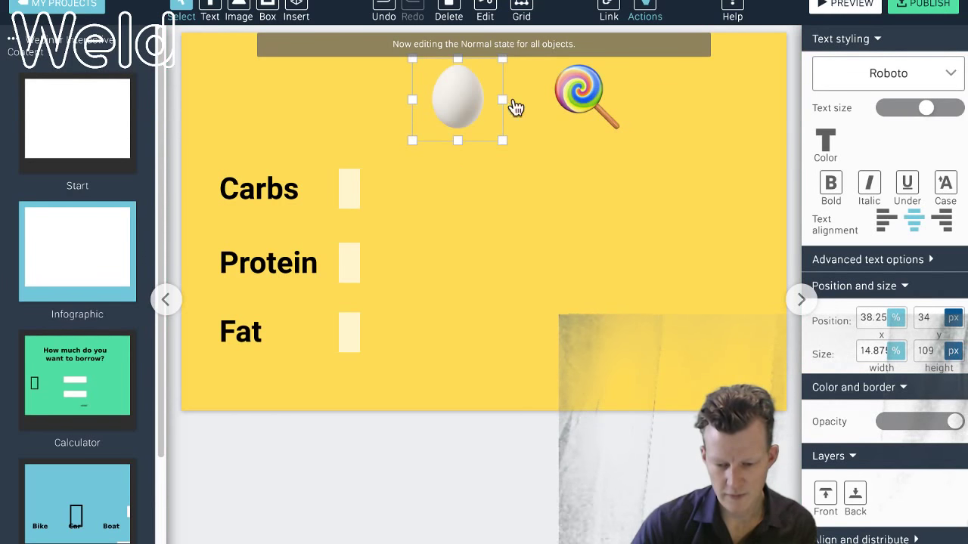
Step: Add a Mouse over trigger with an Animate action to the lollipop and open the animation's end state for editing
click(576, 98)
click(644, 9)
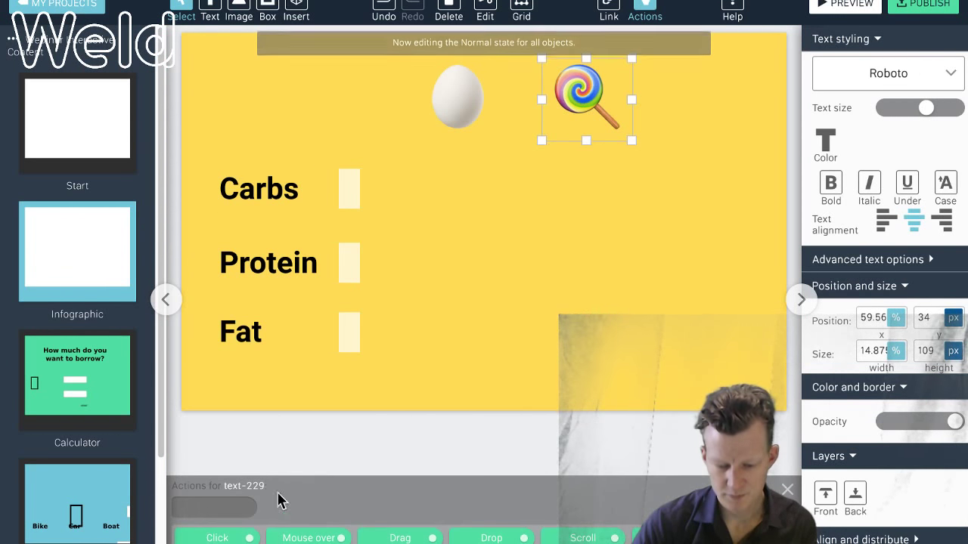
drag(269, 541, 313, 369)
click(320, 370)
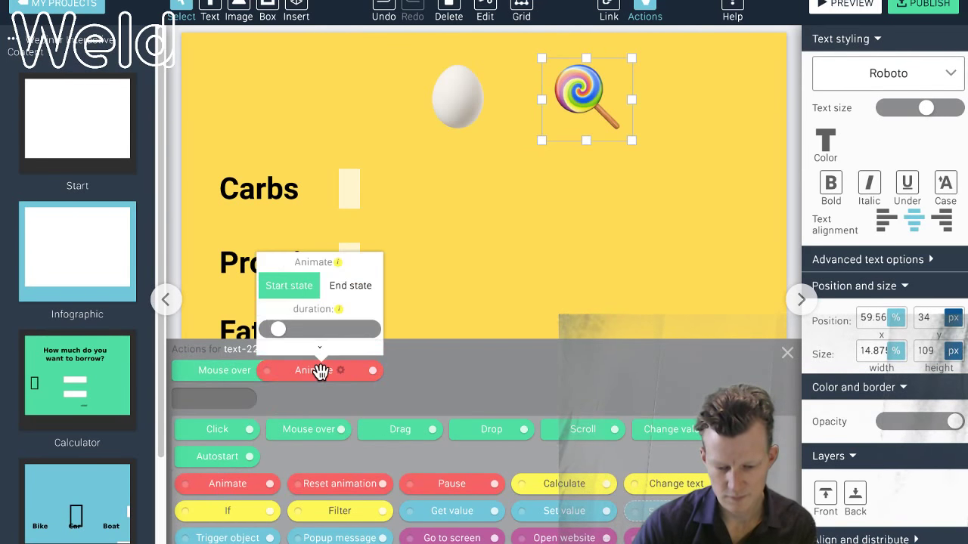
click(350, 298)
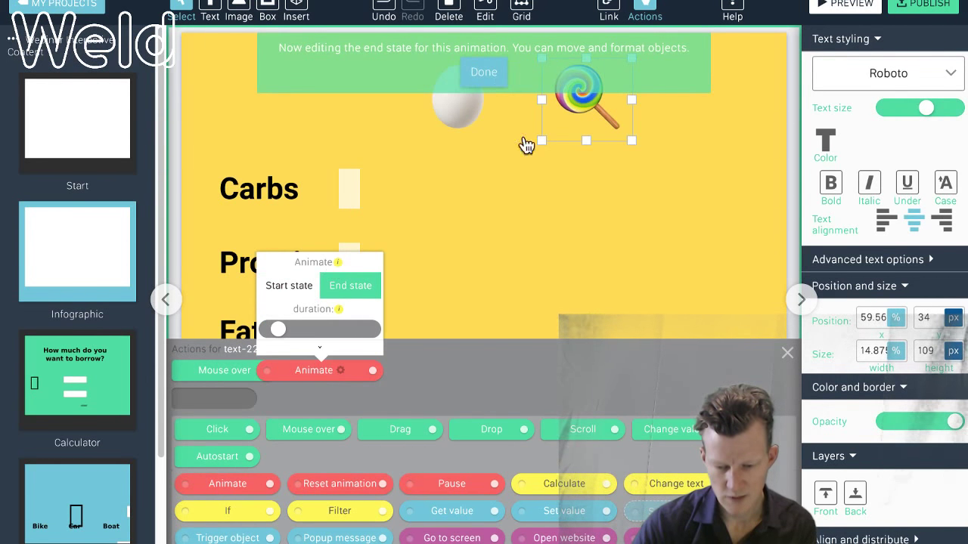
click(523, 209)
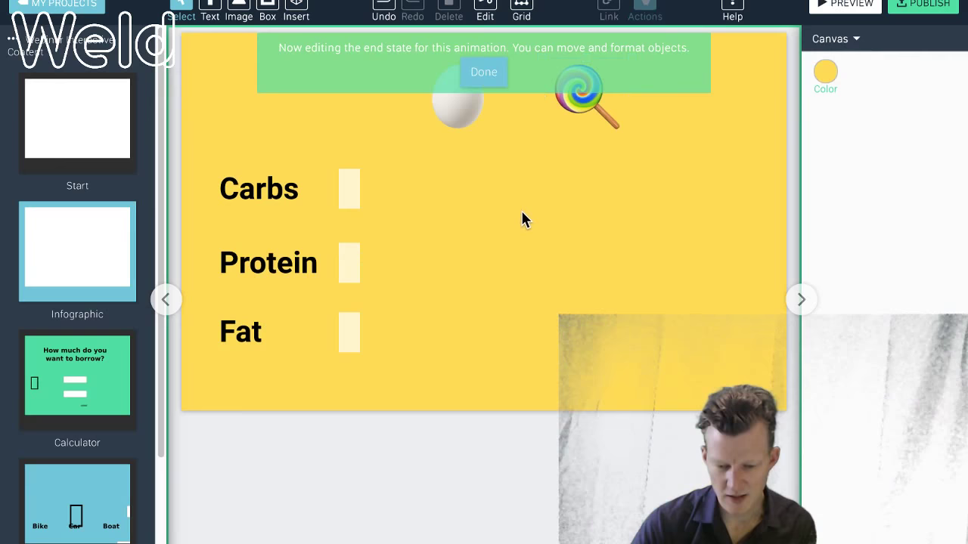
Step: In the lollipop animation's end state, stretch the Carbs bar nearly to the canvas edge and the Fat bar slightly, and finish state editing
click(358, 196)
drag(358, 190, 744, 188)
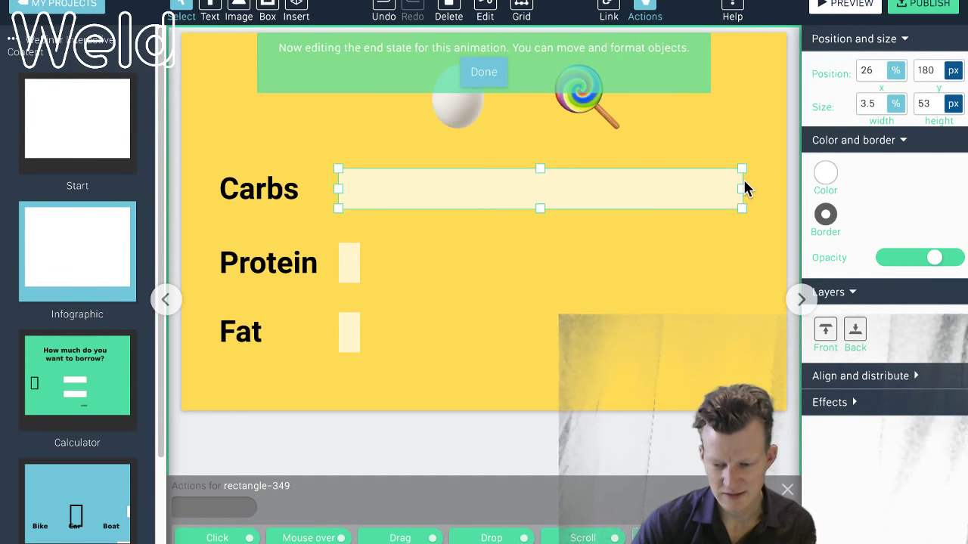
click(350, 344)
drag(360, 332, 435, 335)
click(531, 286)
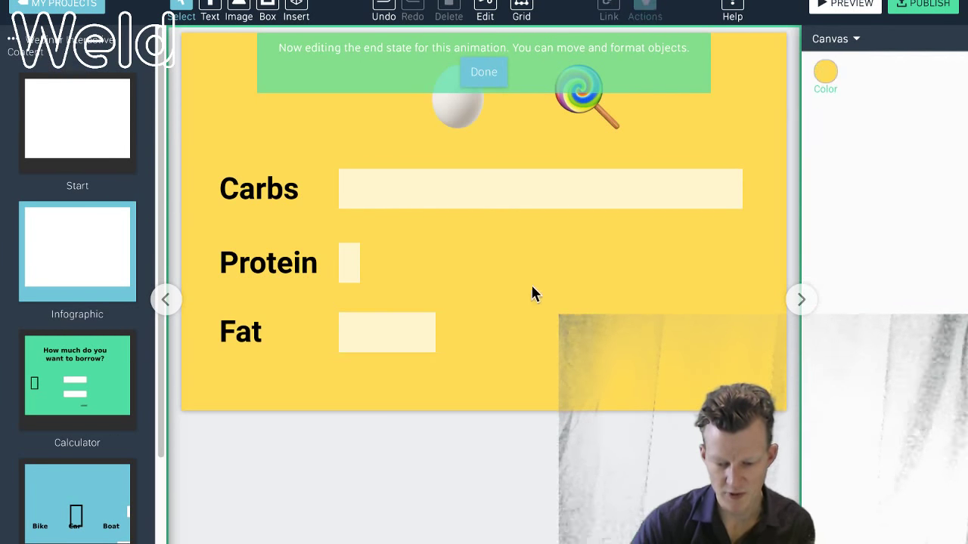
click(484, 76)
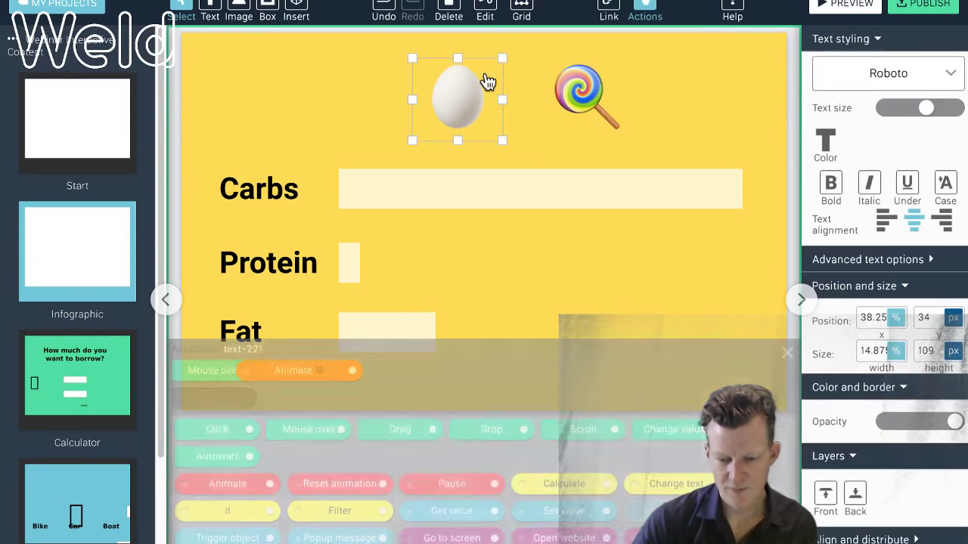
click(540, 185)
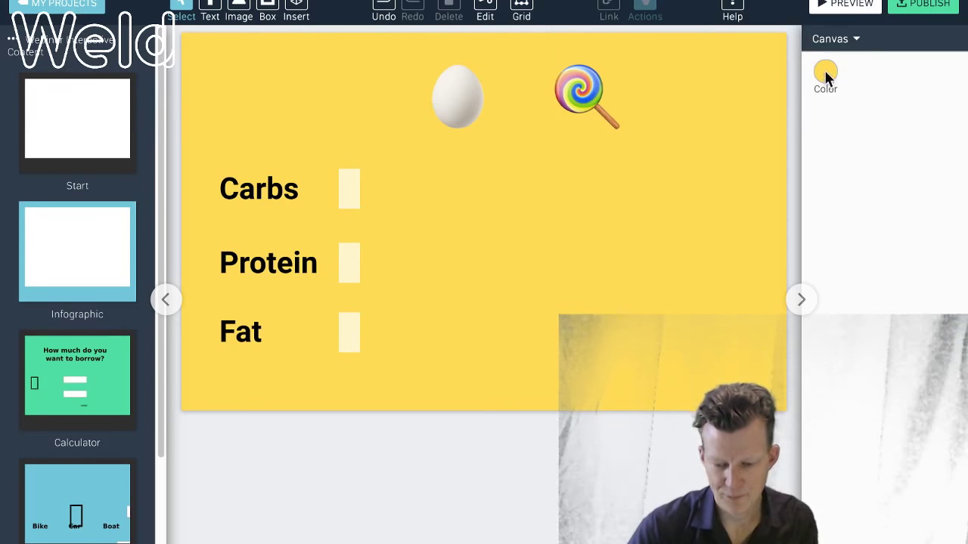
Step: Preview the infographic, test the mouse-over animations of the egg and the lollipop, and return to the editor
click(845, 6)
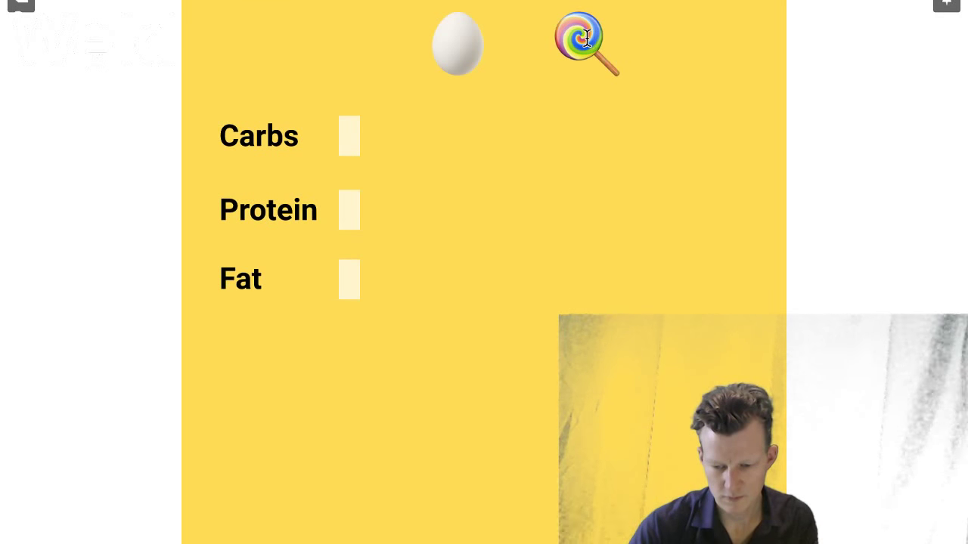
click(586, 38)
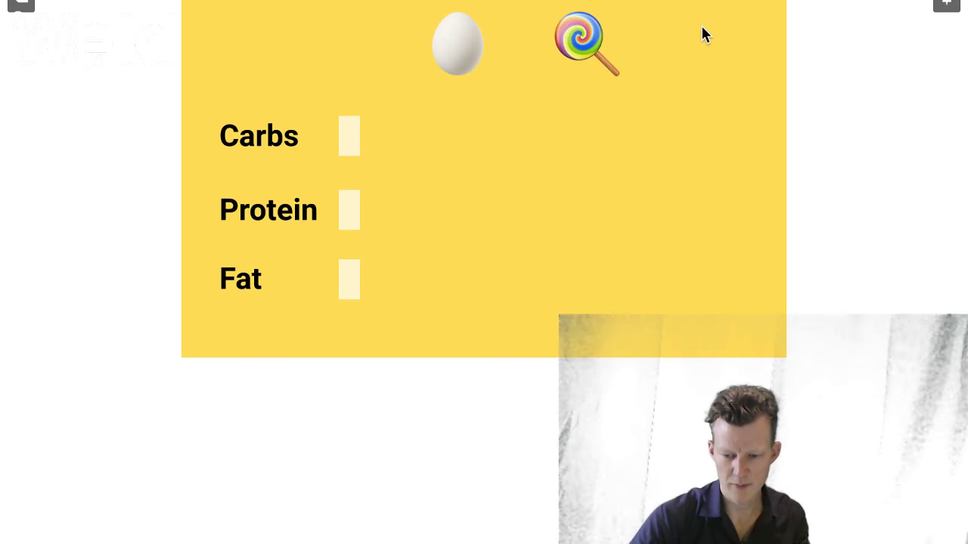
click(452, 29)
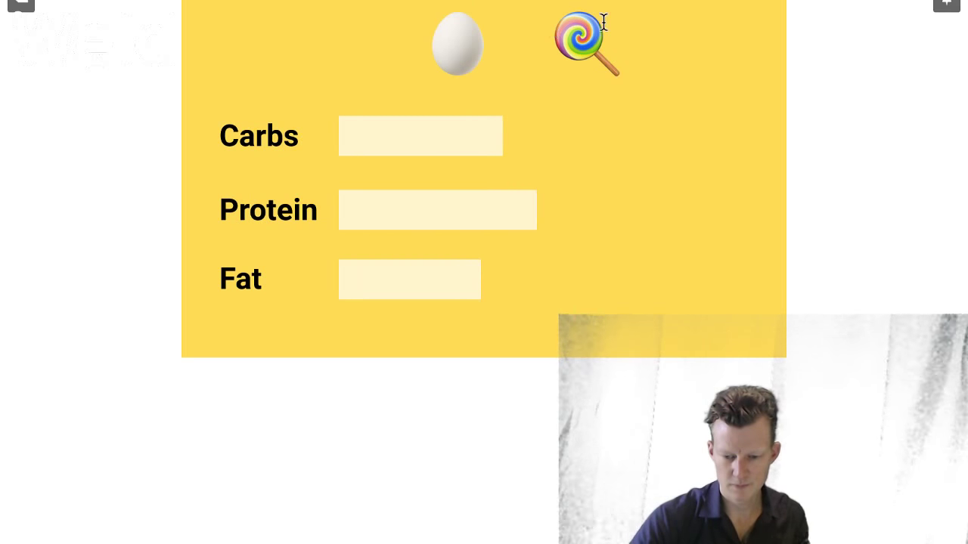
click(603, 22)
click(469, 34)
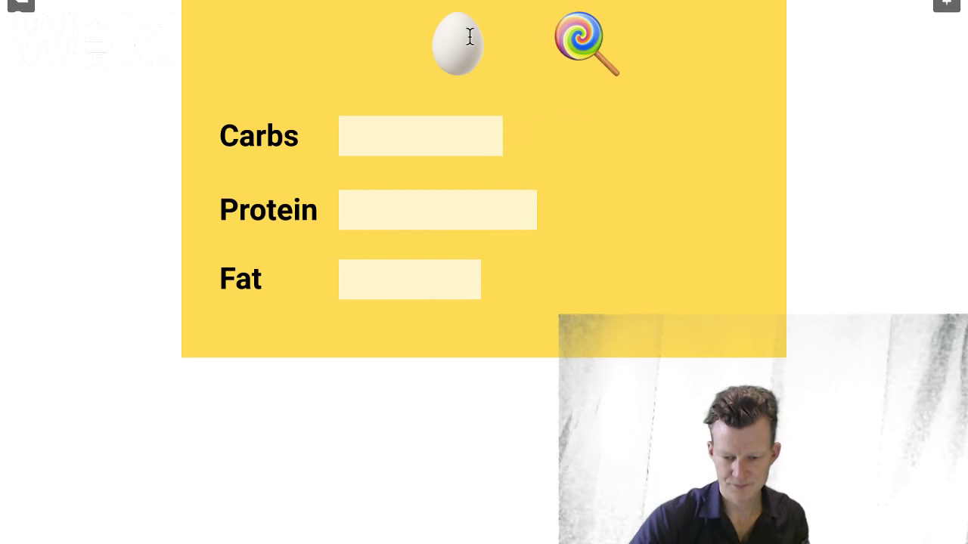
click(586, 35)
click(446, 43)
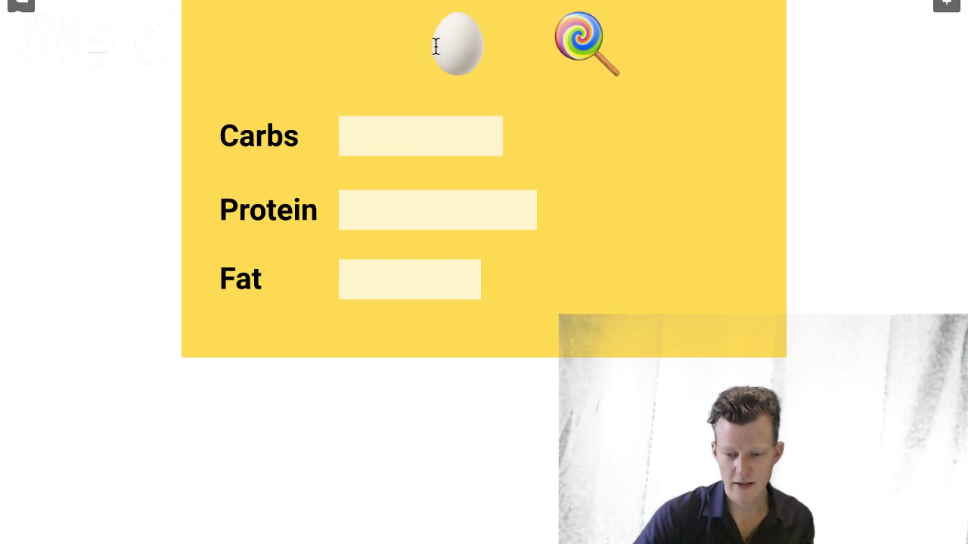
click(323, 51)
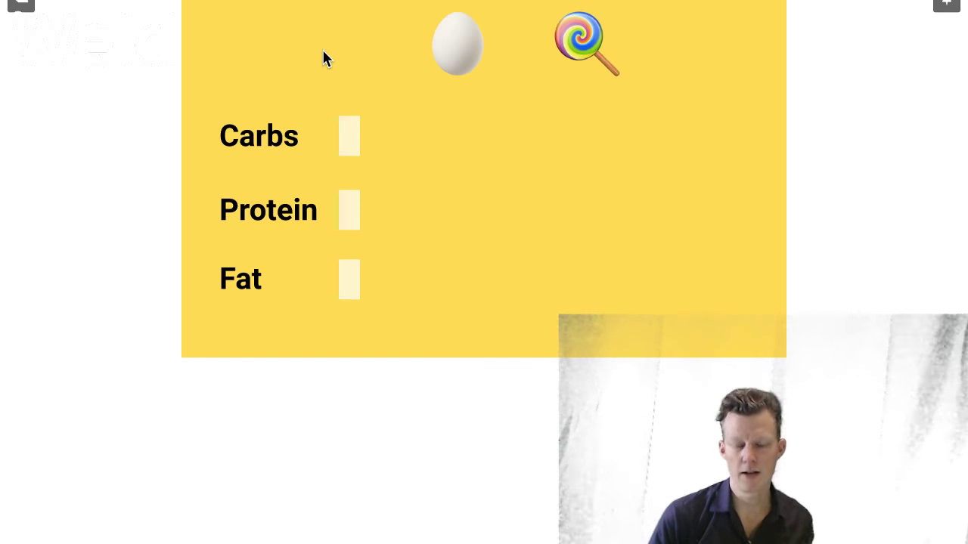
click(450, 38)
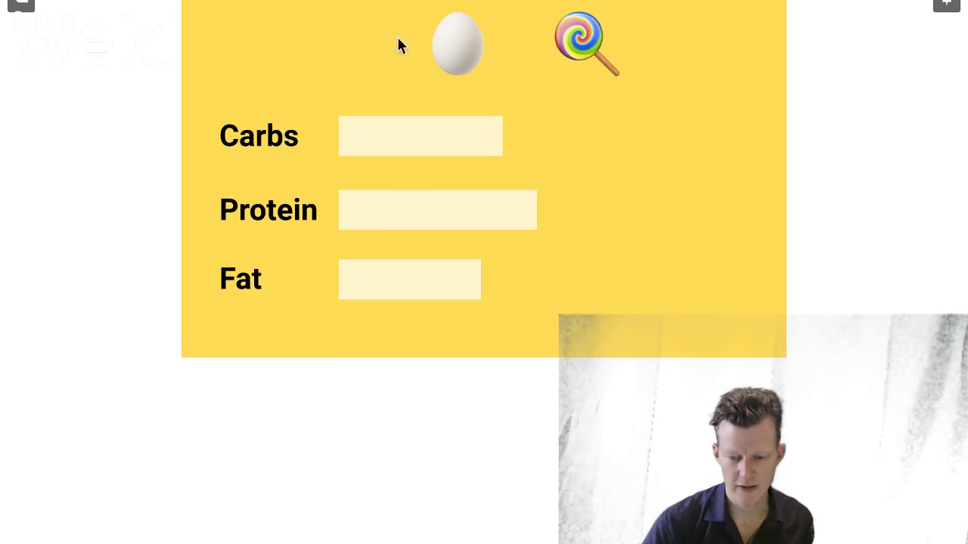
click(356, 39)
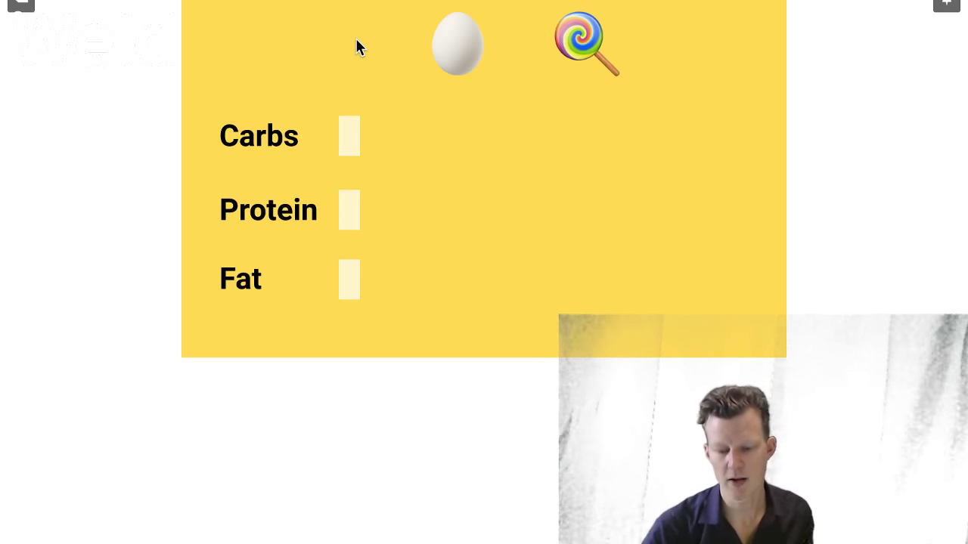
click(456, 41)
click(584, 35)
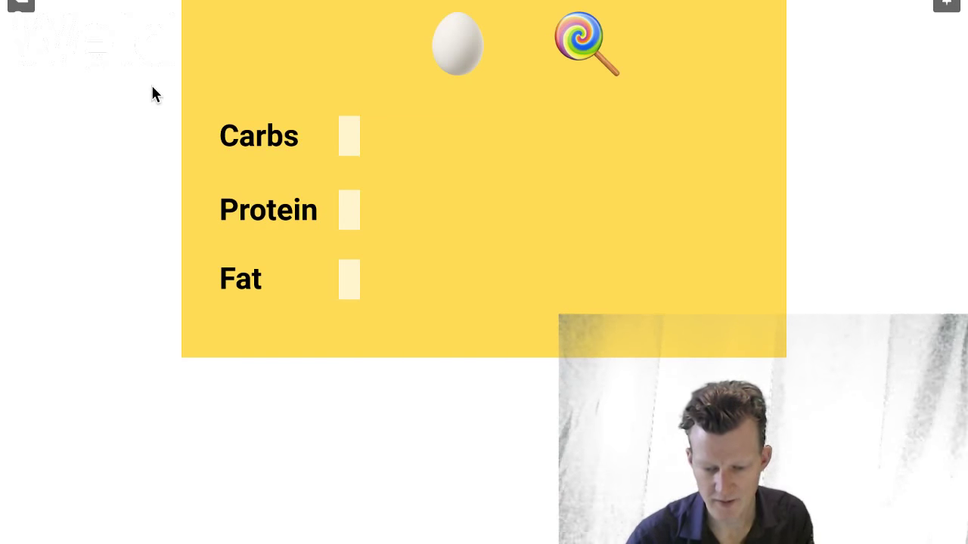
click(30, 15)
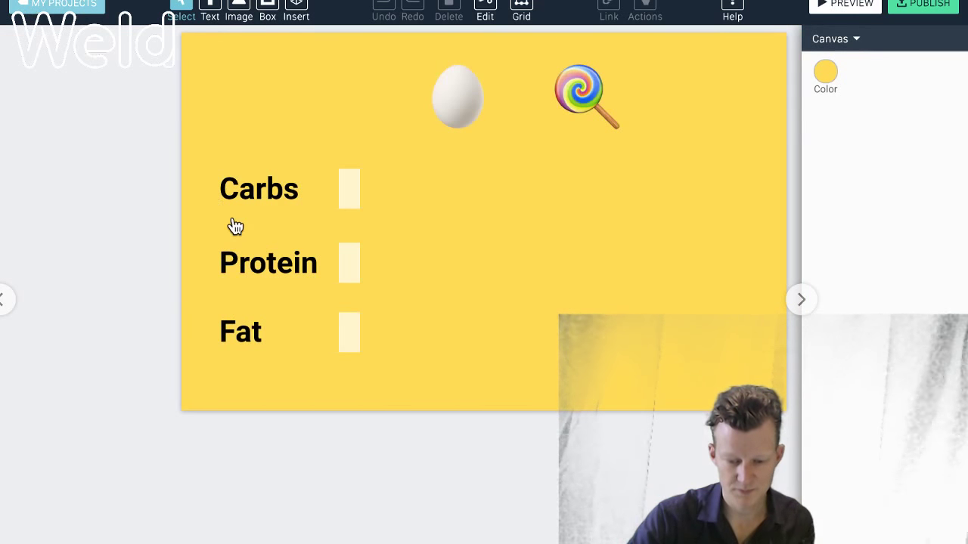
Step: Open the Calculator screen and delete its slider, both input fields and the "dddd" text
click(4, 299)
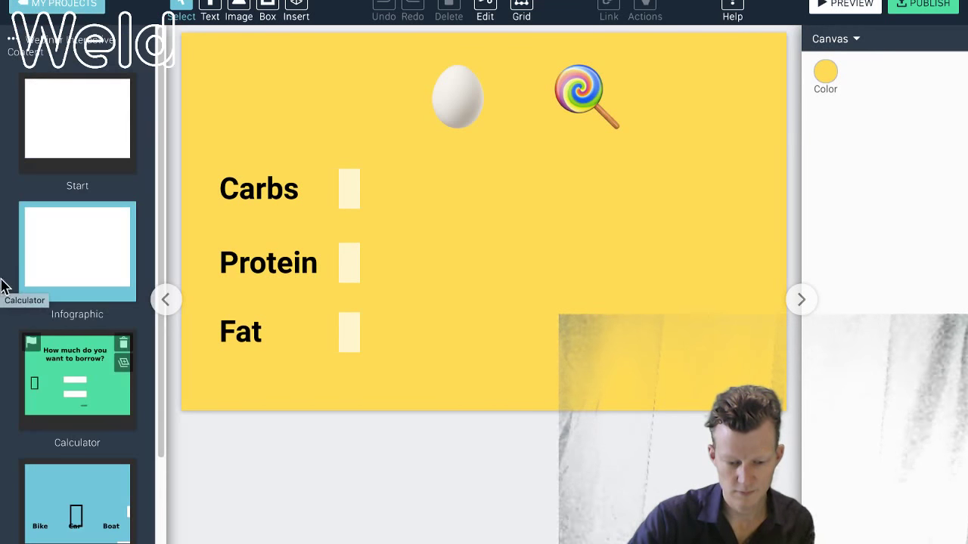
click(79, 389)
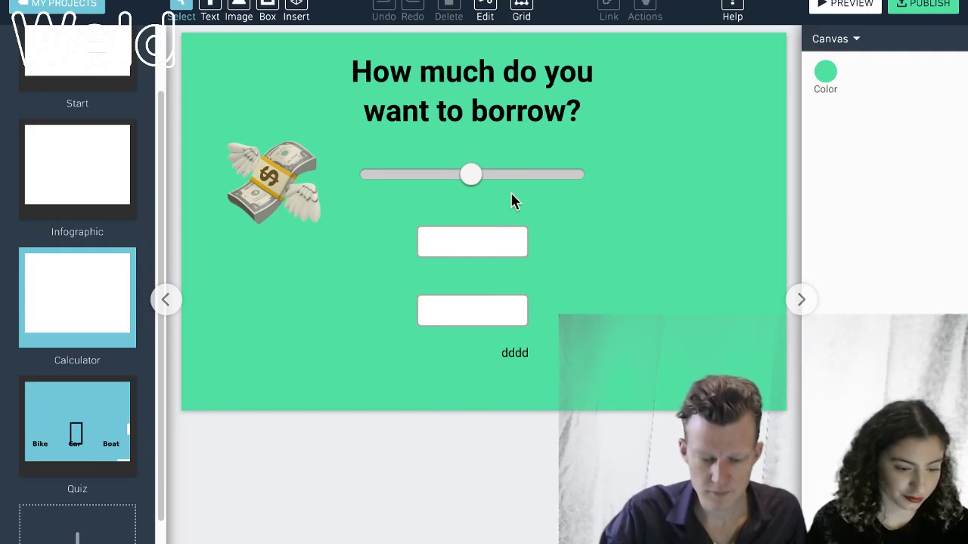
click(479, 172)
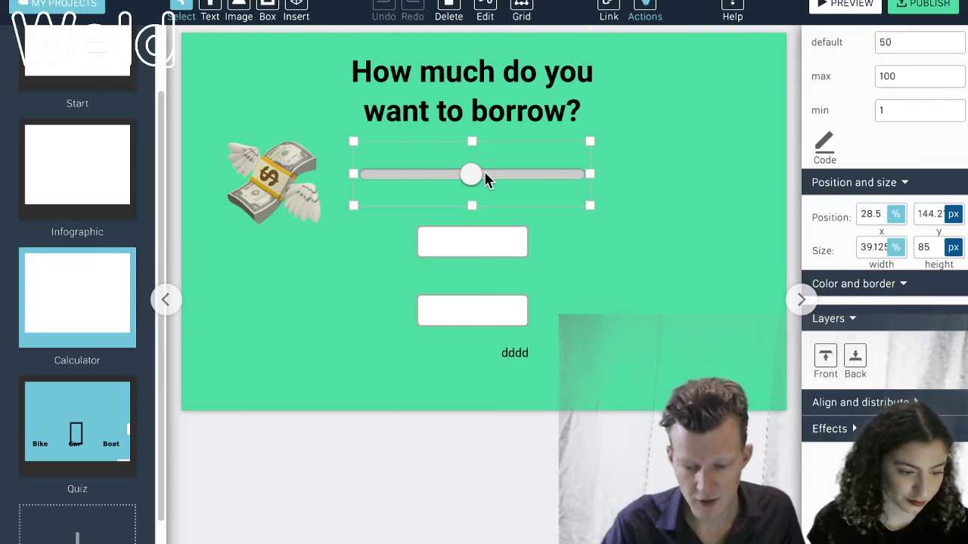
drag(583, 368, 413, 157)
key(Delete)
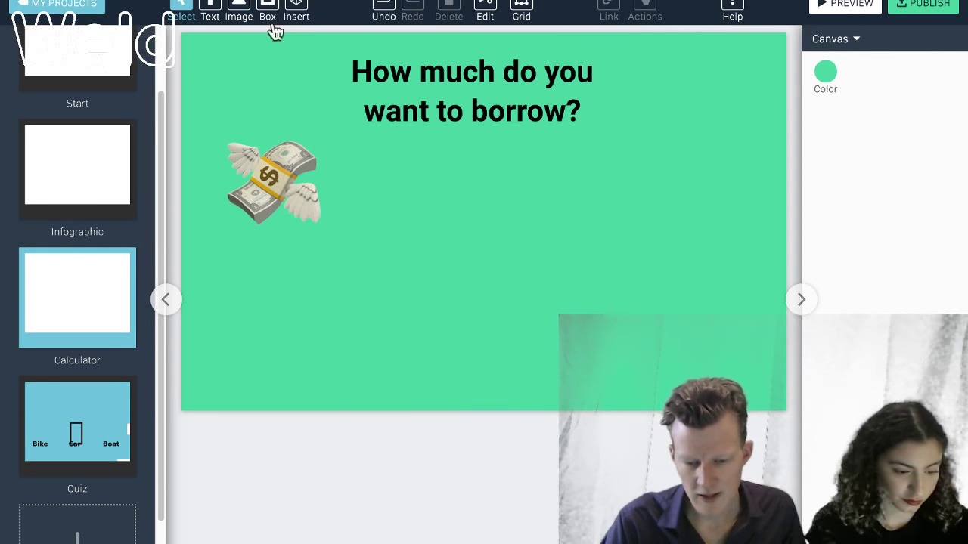
Step: Insert a Slider object, shrink it to about 38% wide and 99 px high, and centre it beneath the heading beside the money emoji
click(296, 10)
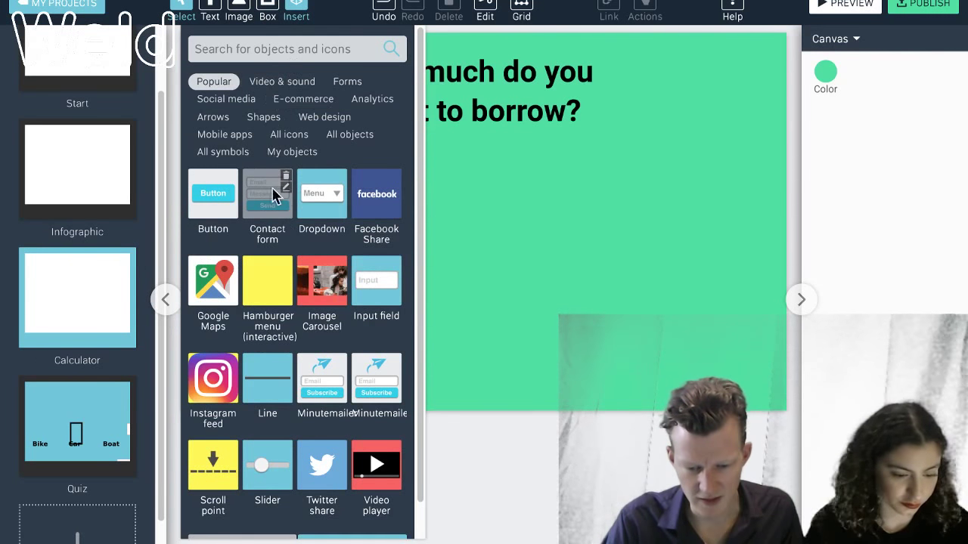
click(260, 469)
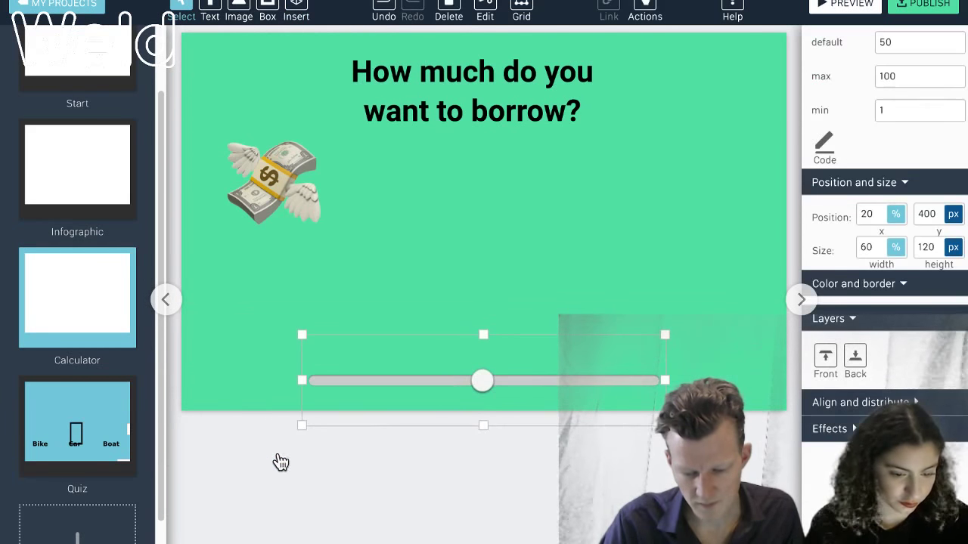
drag(488, 382, 537, 198)
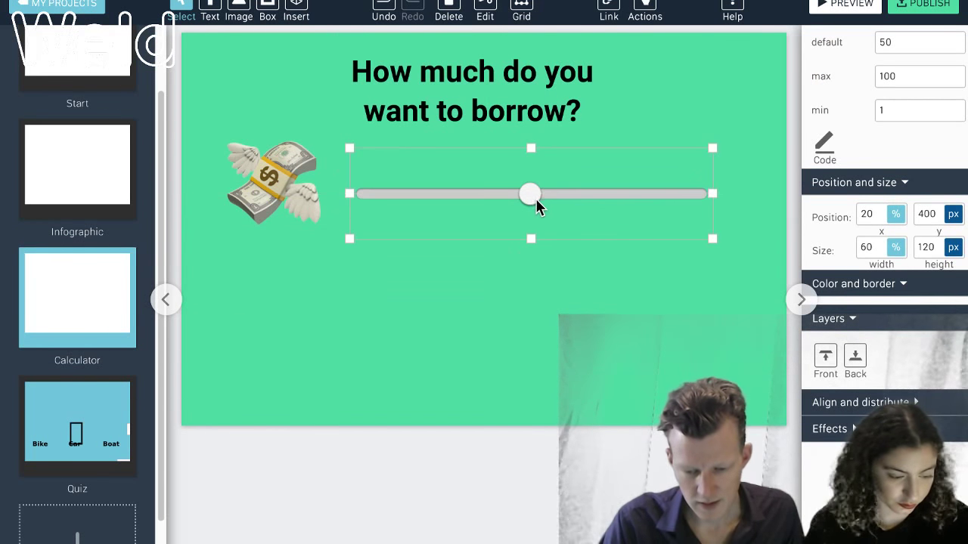
drag(713, 239, 580, 225)
drag(489, 217, 491, 195)
click(520, 241)
click(470, 194)
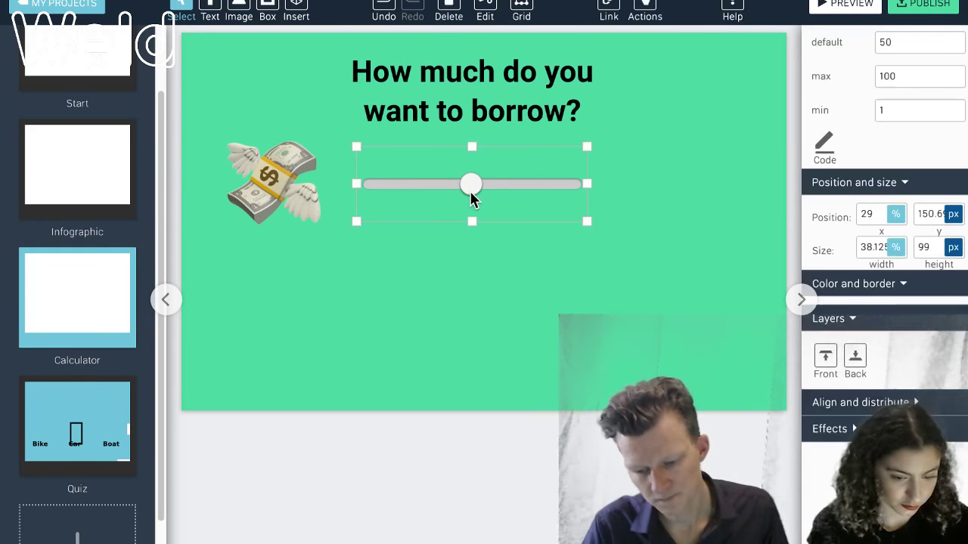
Step: Insert an Input field object and centre it beneath the slider
click(521, 321)
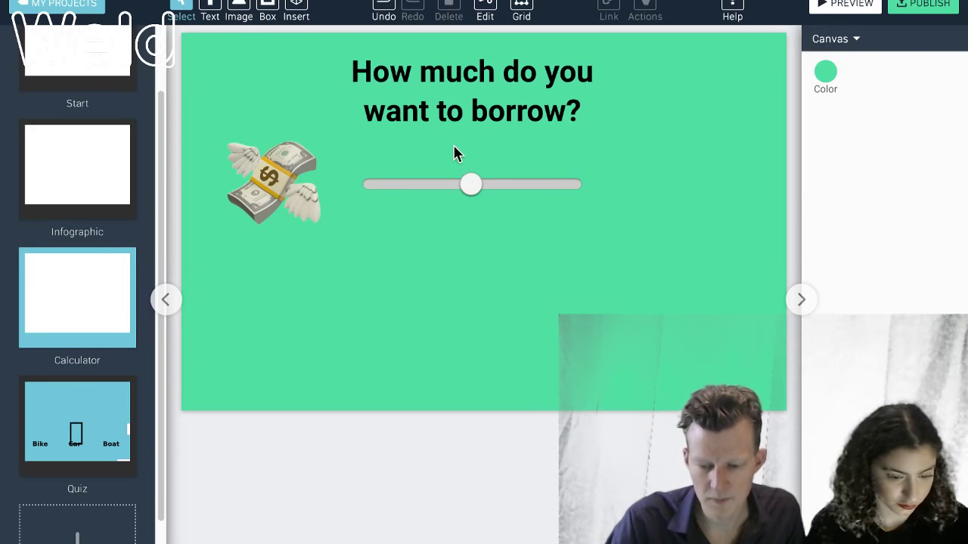
click(300, 8)
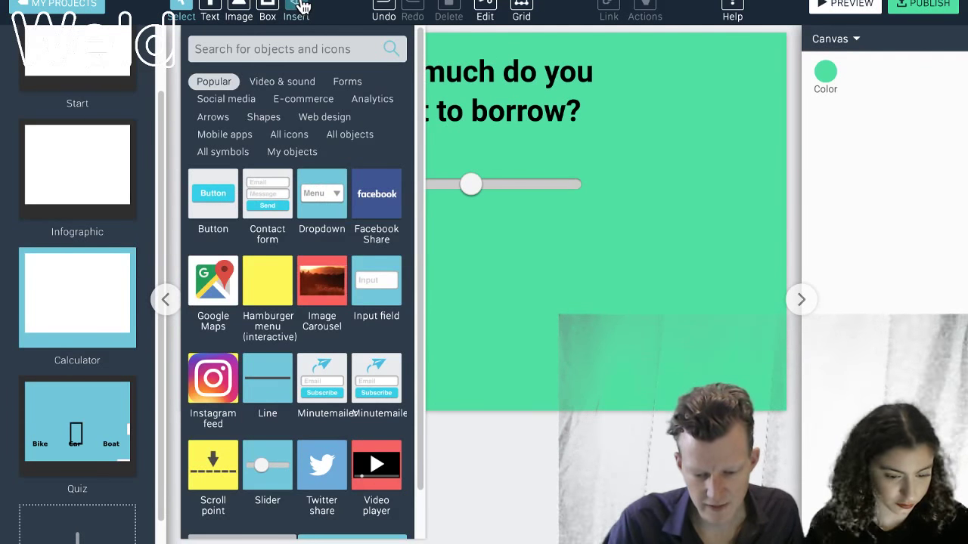
click(369, 279)
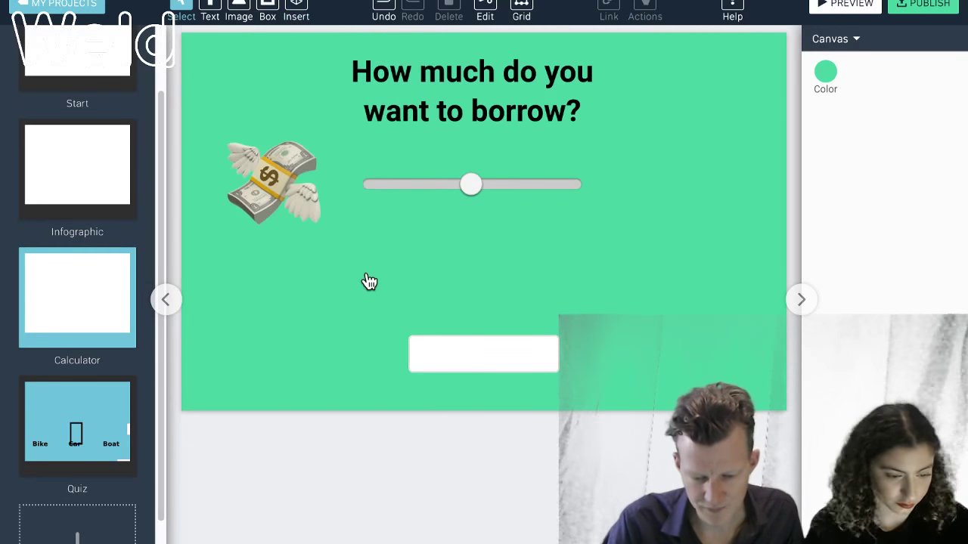
click(476, 344)
drag(482, 348, 471, 258)
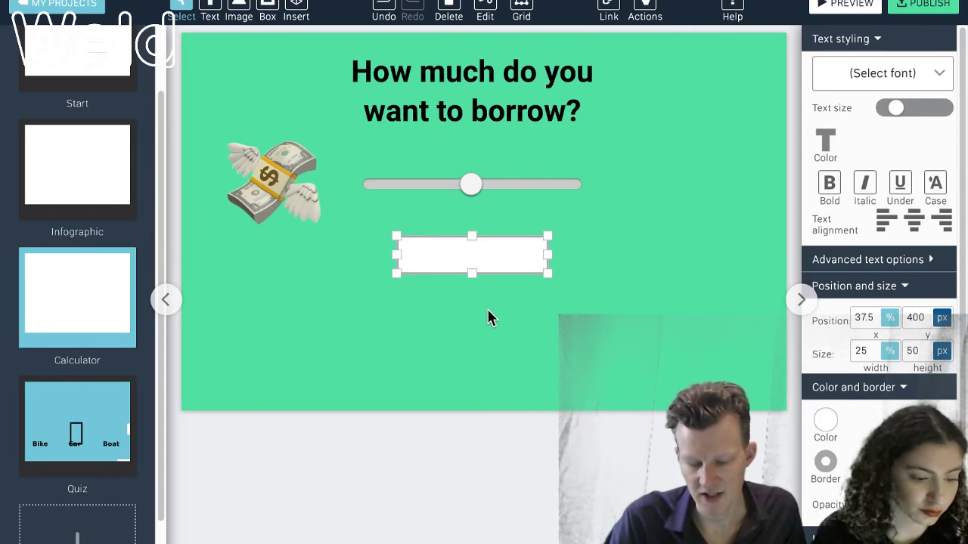
Step: Look through the input field's properties, preview the Calculator screen and return to the editor
click(489, 318)
click(480, 266)
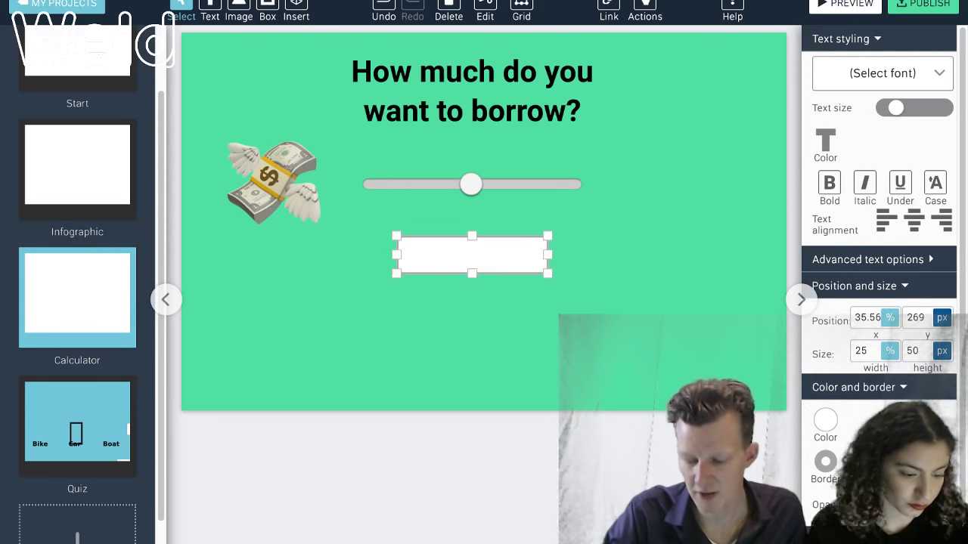
scroll(879, 227, down, 1)
scroll(879, 227, down, 2)
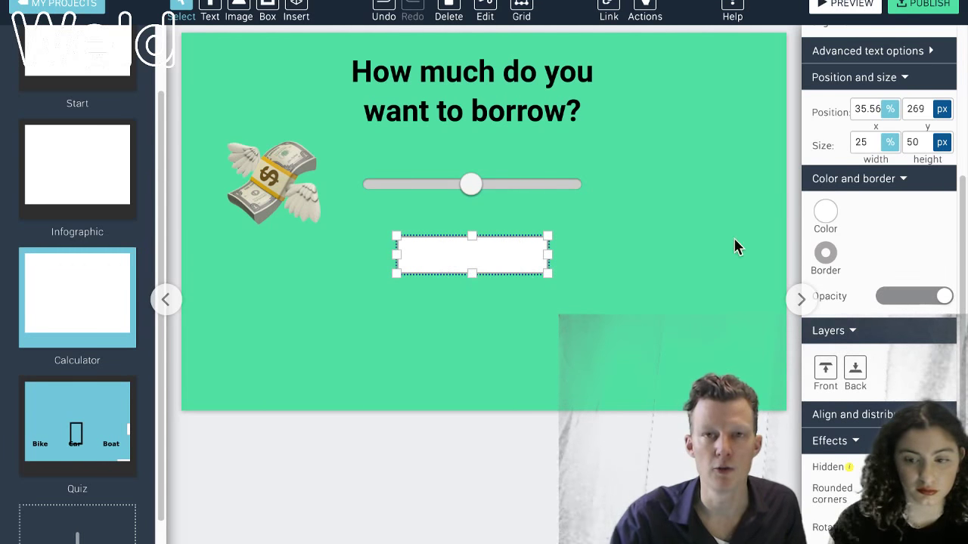
click(861, 7)
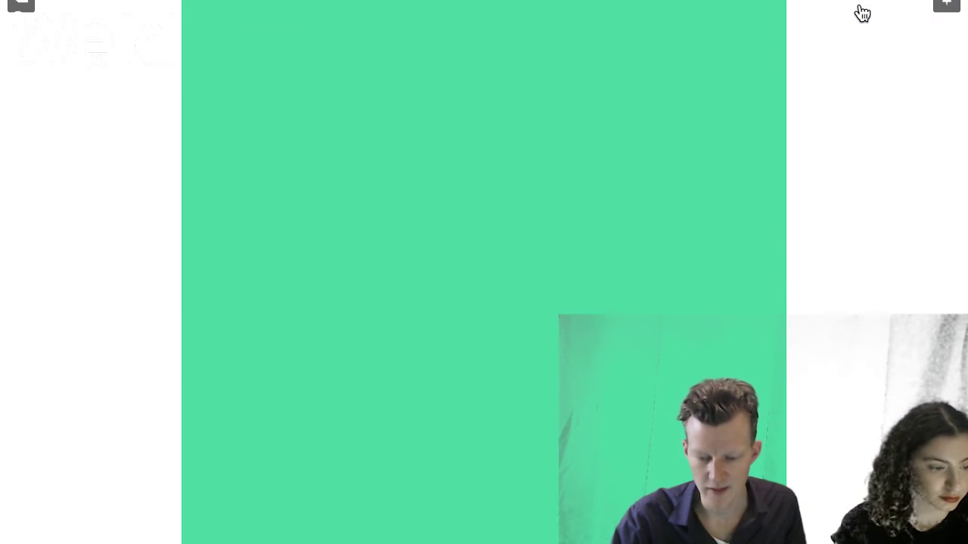
click(28, 8)
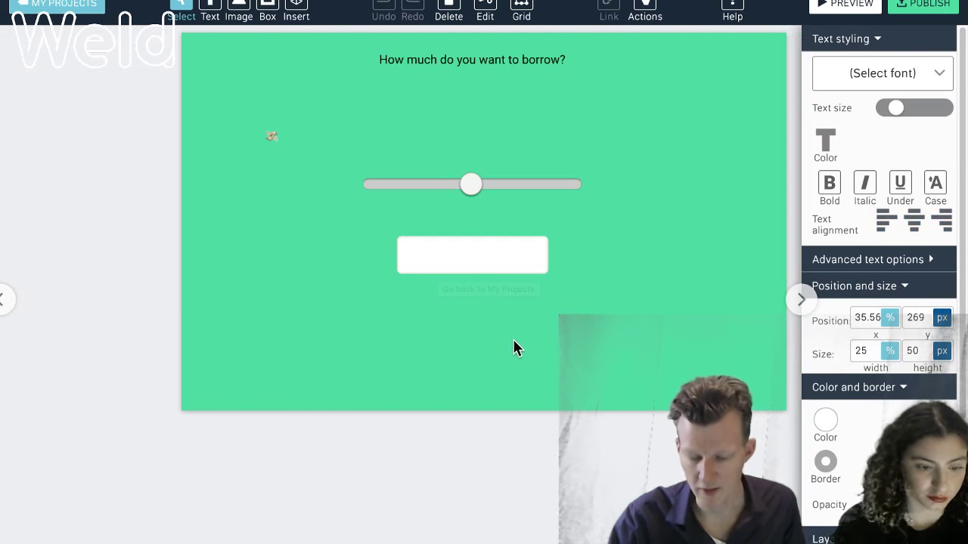
click(503, 263)
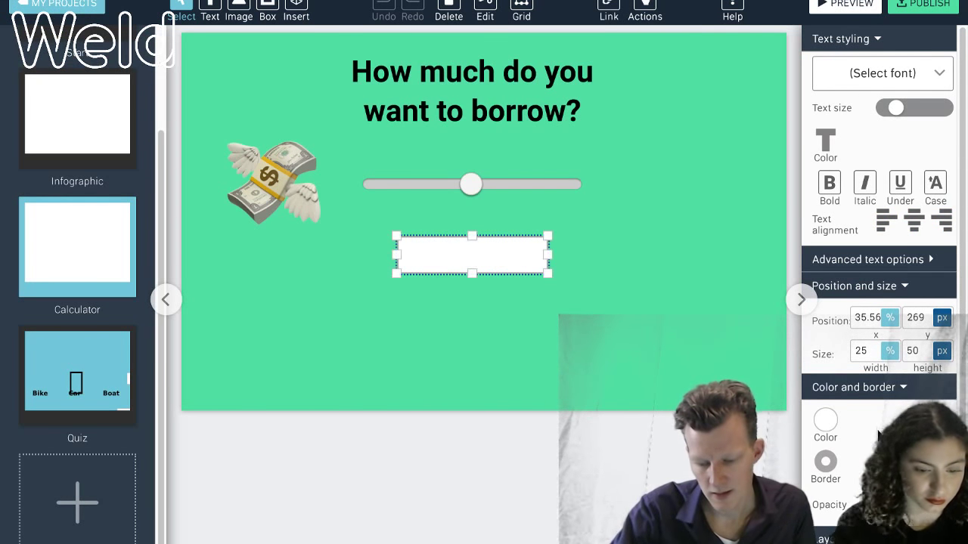
scroll(879, 435, down, 2)
scroll(878, 303, down, 3)
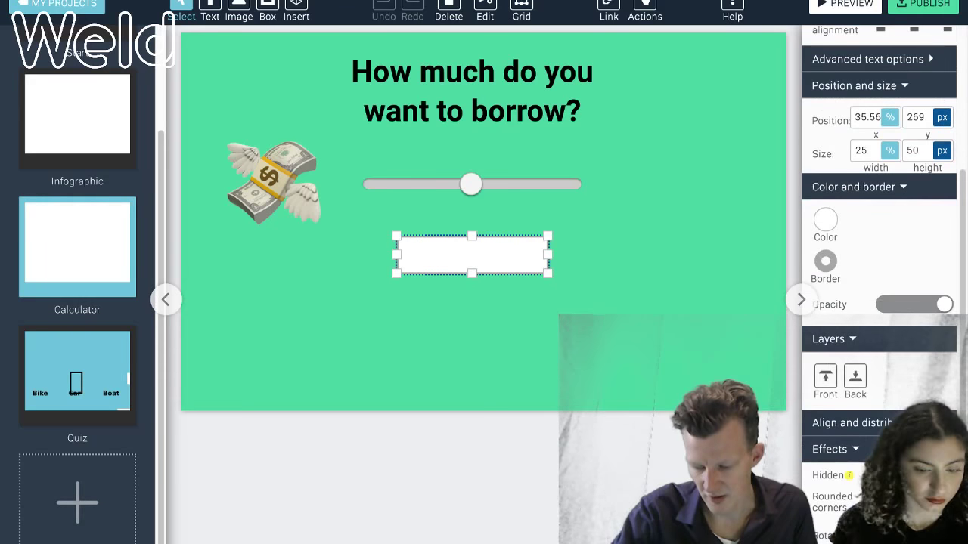
click(611, 351)
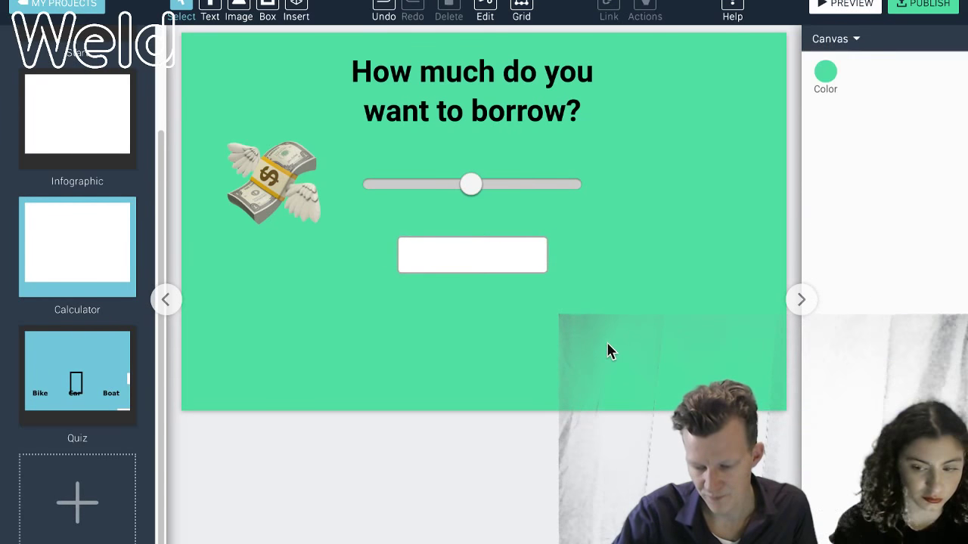
Step: Move the input field up slightly to about 257 px, closer to the slider
click(492, 253)
drag(506, 256, 506, 248)
click(499, 206)
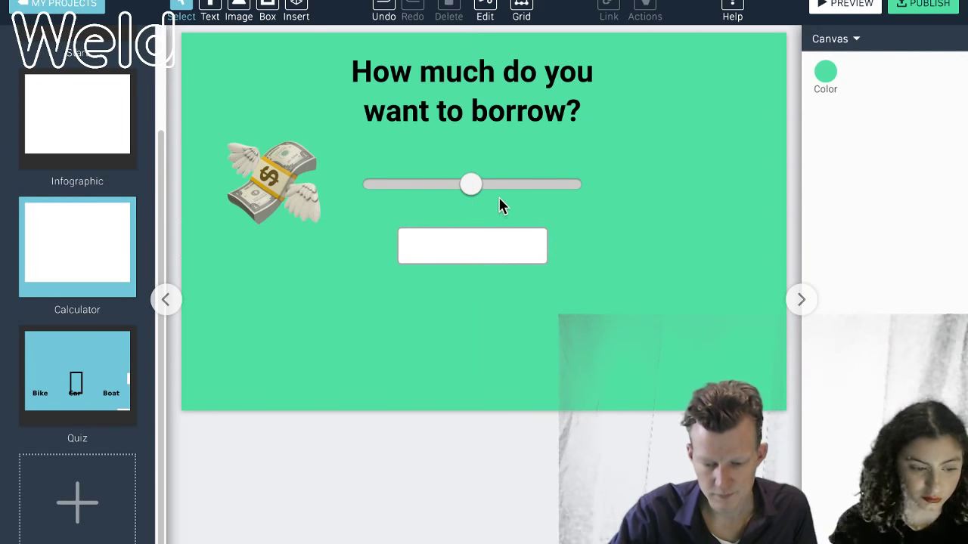
Step: Set the slider's minimum to 100, its maximum to 10000 and its default value to 1000
click(496, 187)
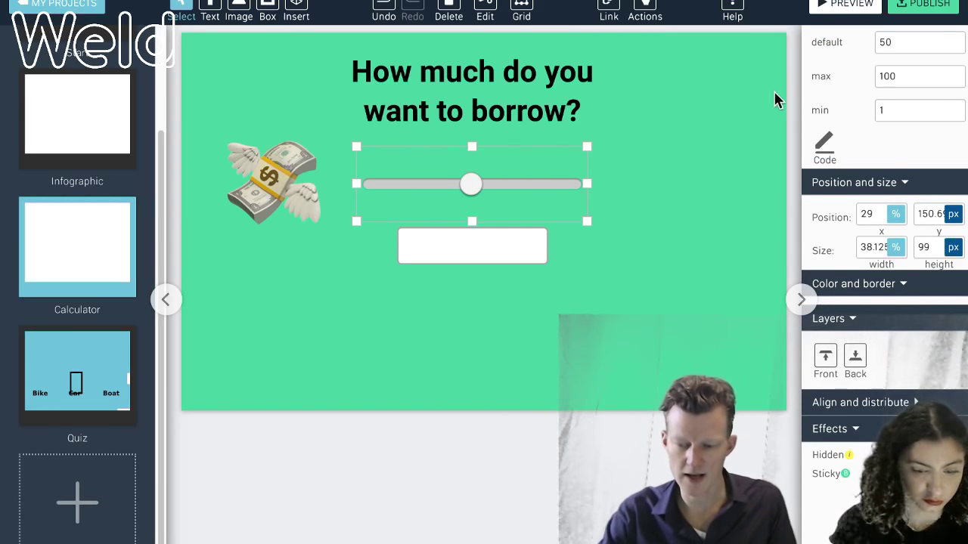
double_click(884, 42)
click(883, 76)
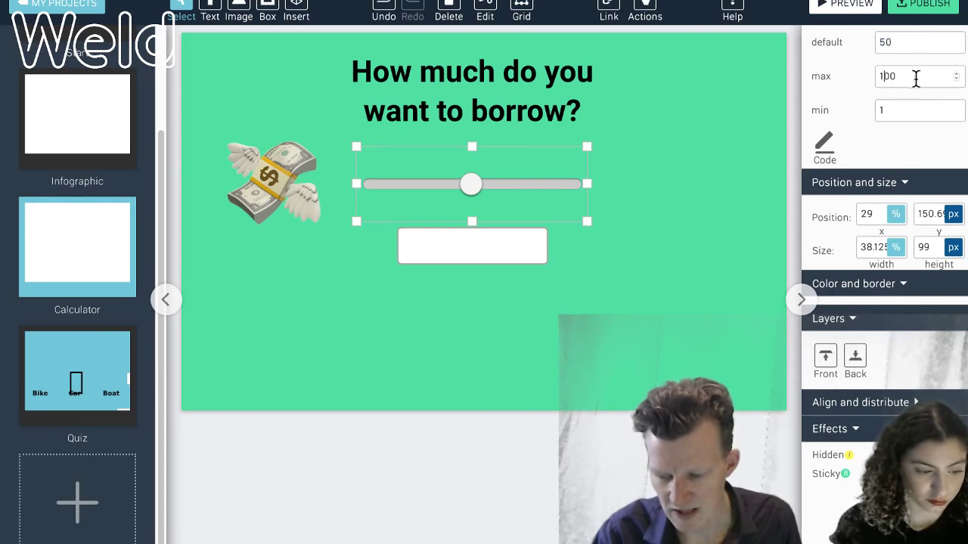
click(916, 70)
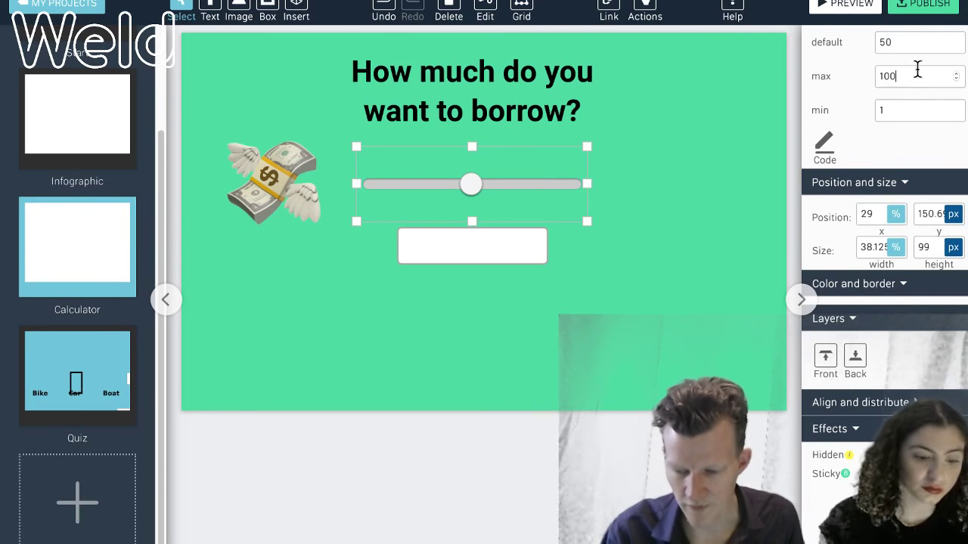
click(899, 109)
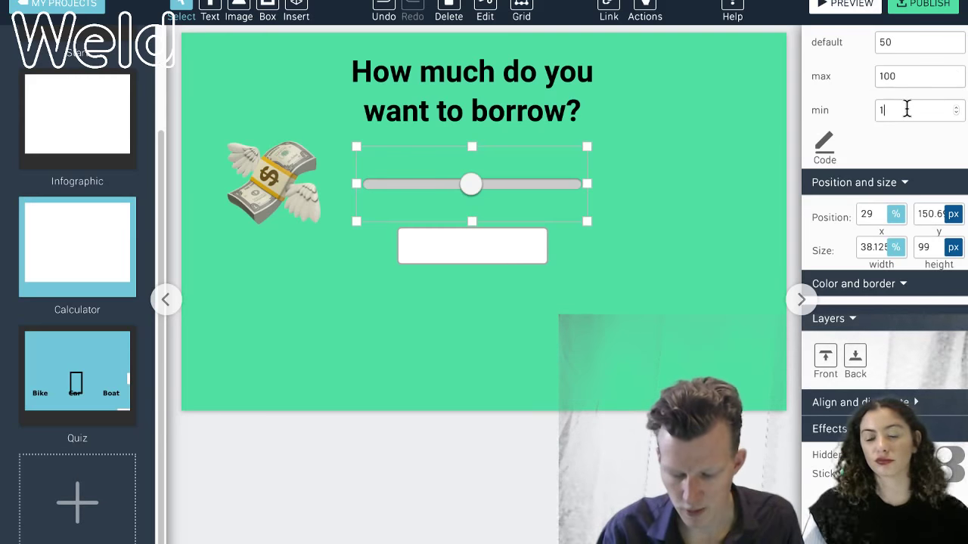
text(00)
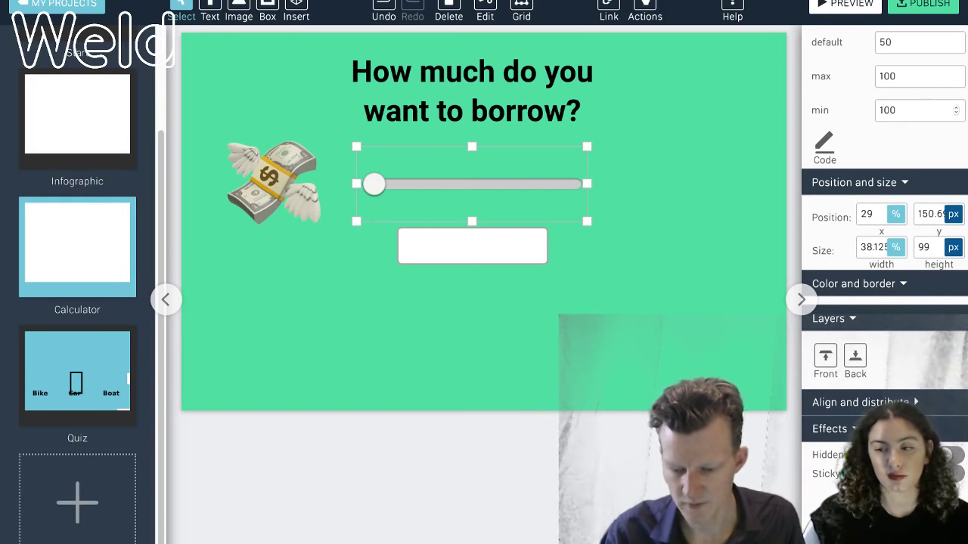
click(905, 76)
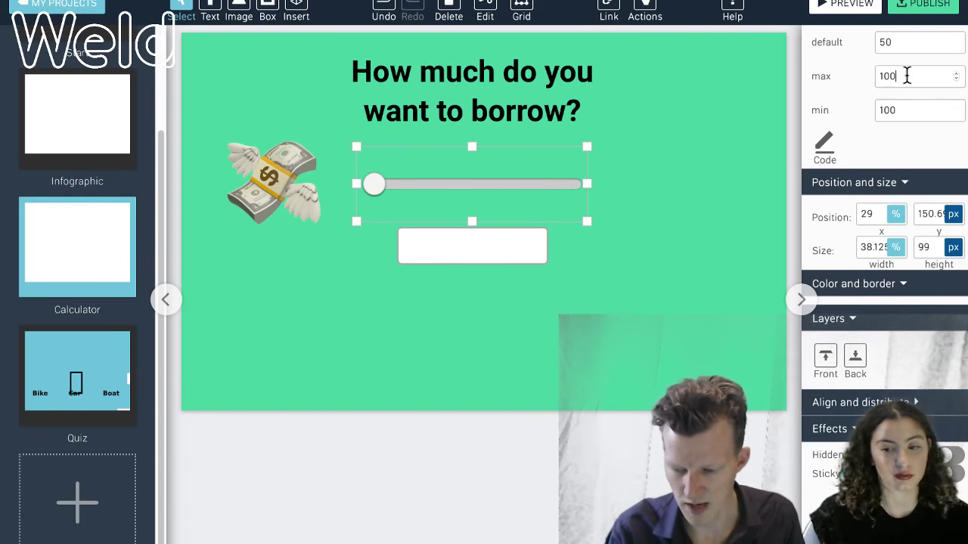
text(00)
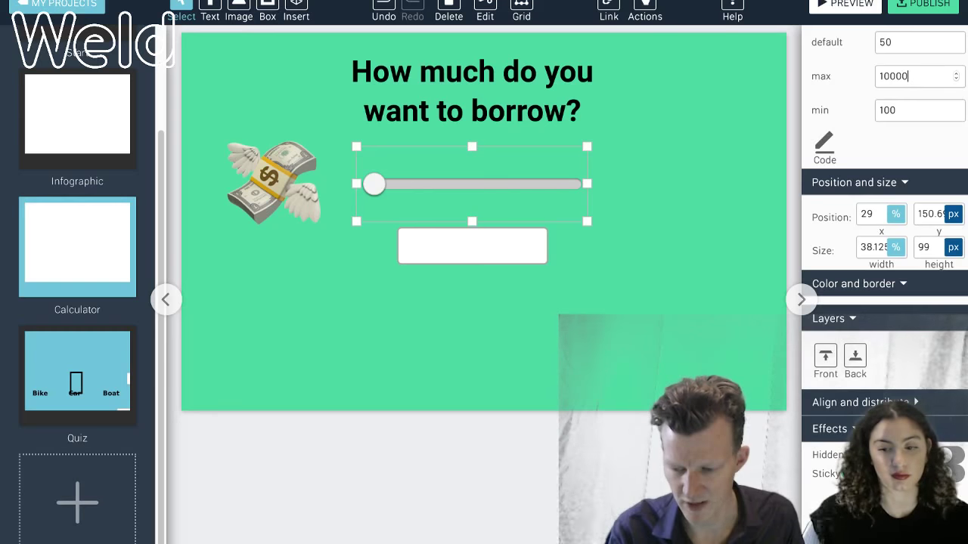
double_click(885, 42)
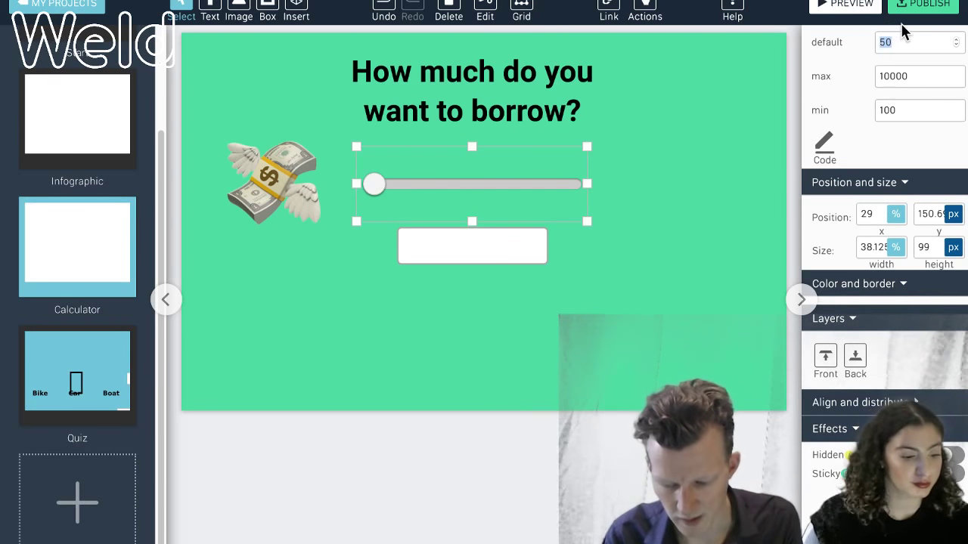
text(1000)
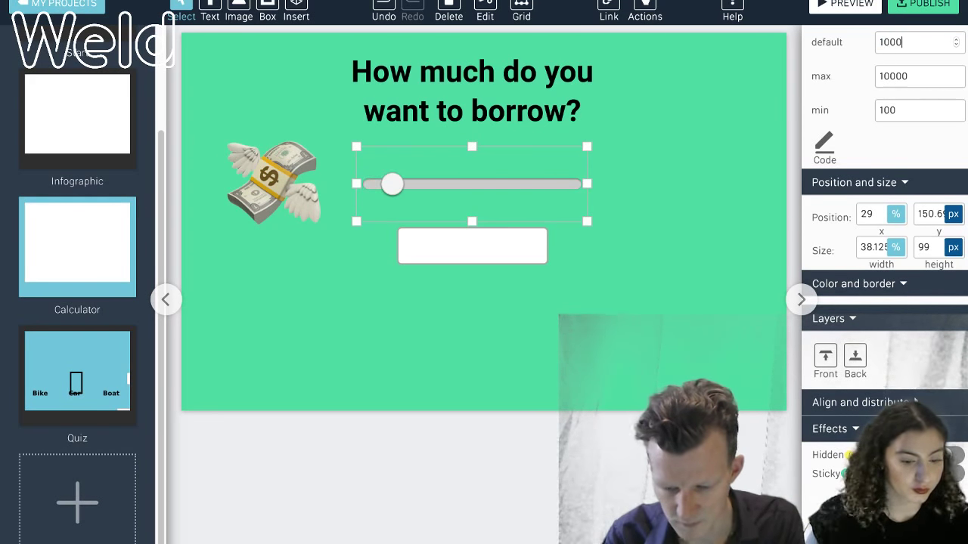
click(590, 303)
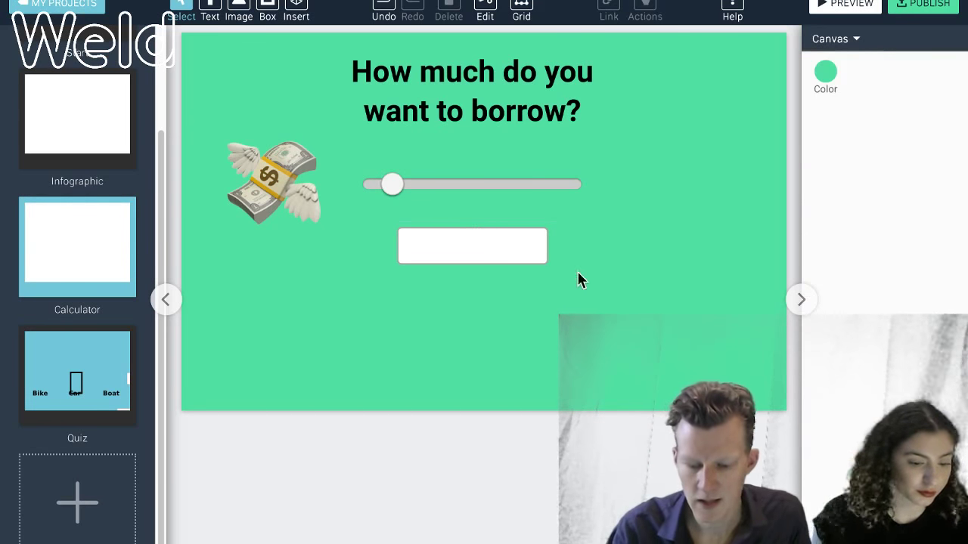
Step: Preview the calculator, try out the slider by moving its handle, and return to the editor
click(527, 193)
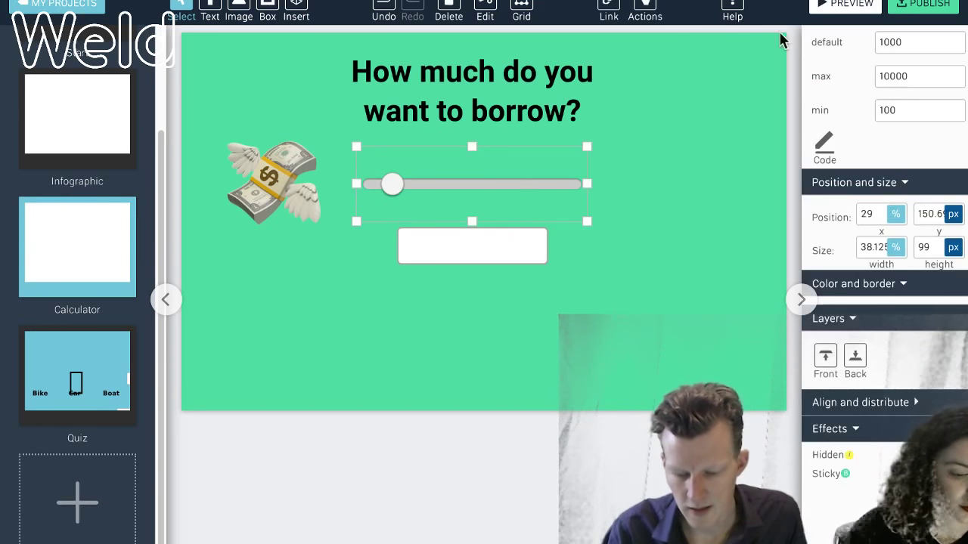
click(829, 6)
drag(384, 136, 102, 2)
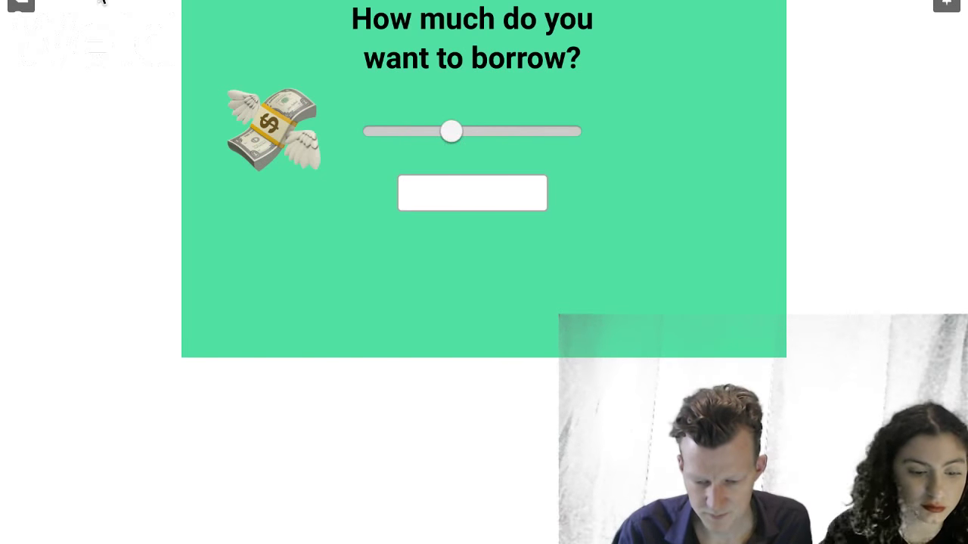
click(27, 3)
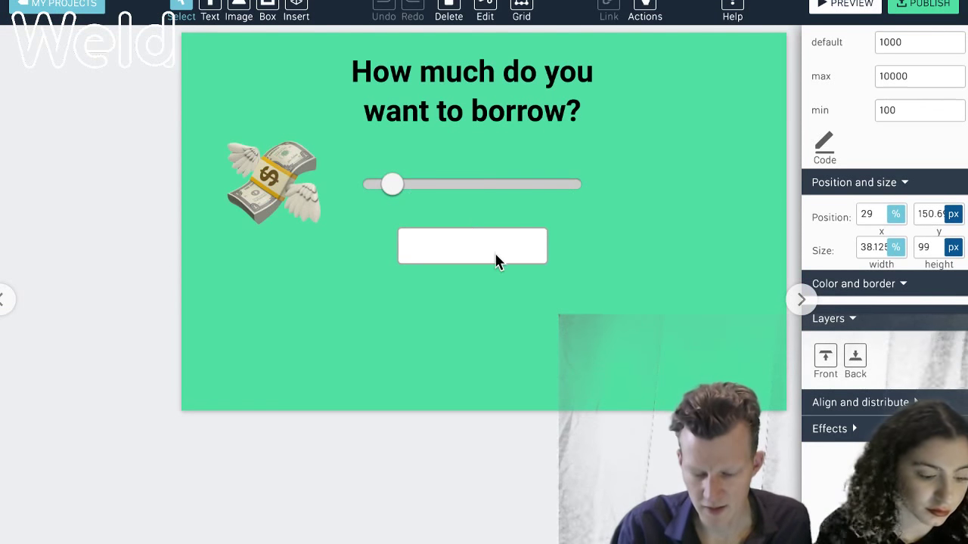
Step: Enter "Amount" as the placeholder text of the input field beneath the slider
click(495, 251)
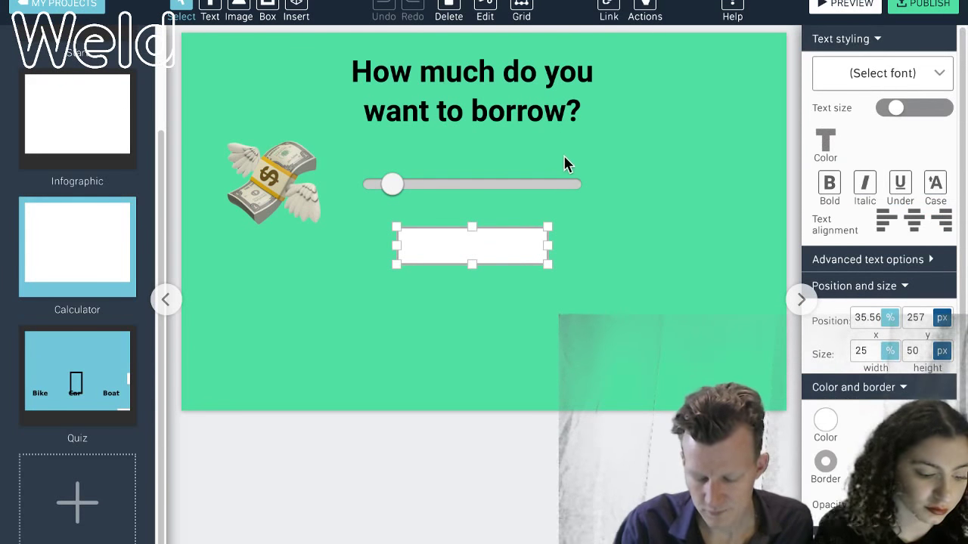
click(515, 243)
text(a)
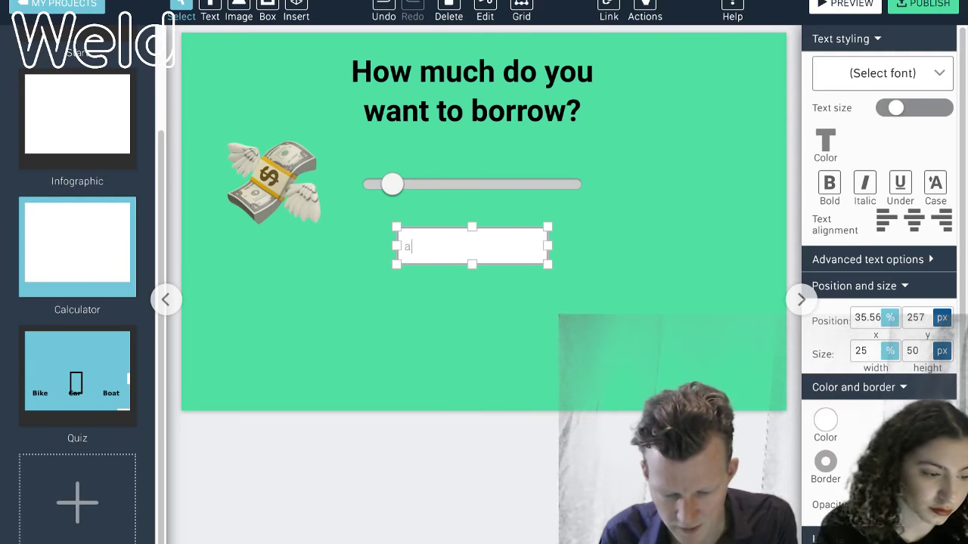
text(Am)
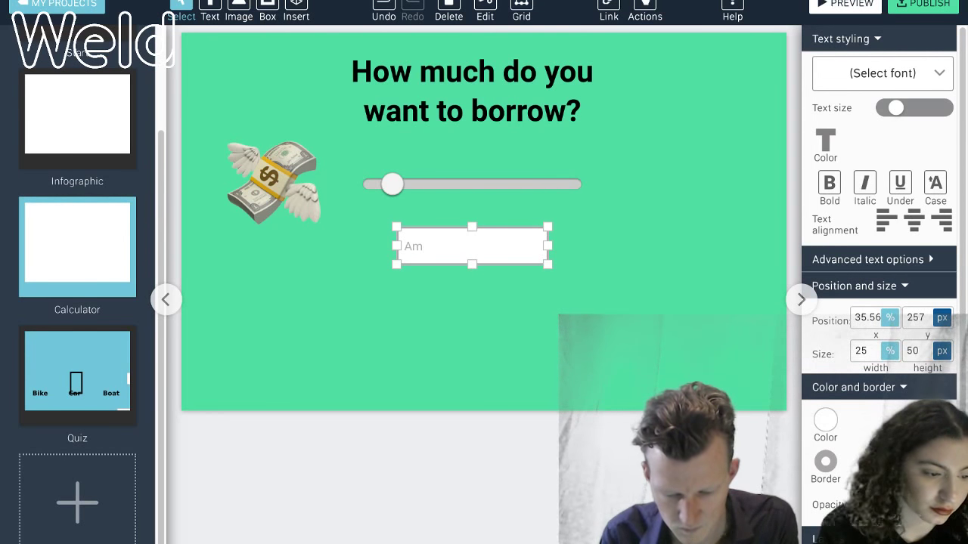
text(uount)
click(536, 276)
Step: Give the slider a Change value trigger followed by a Set value action
click(491, 185)
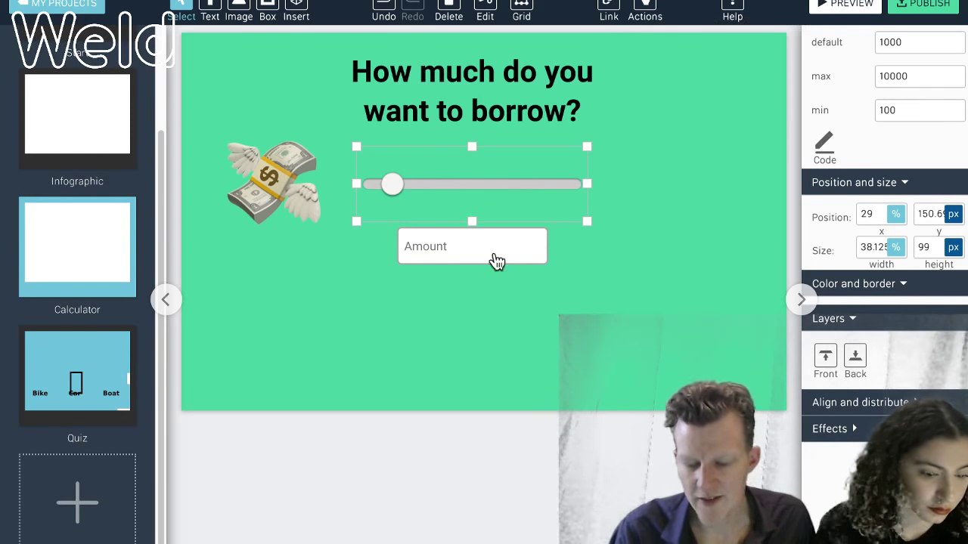
click(645, 7)
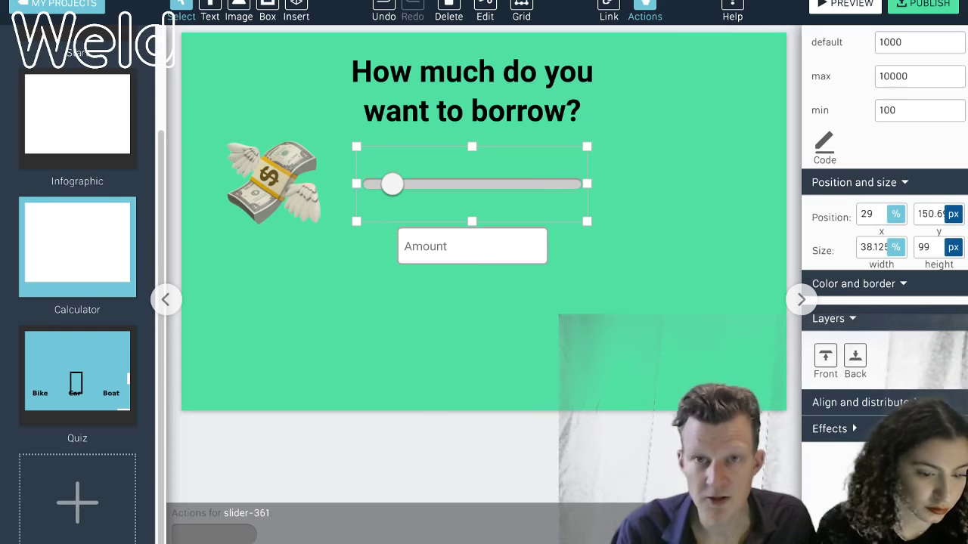
click(233, 531)
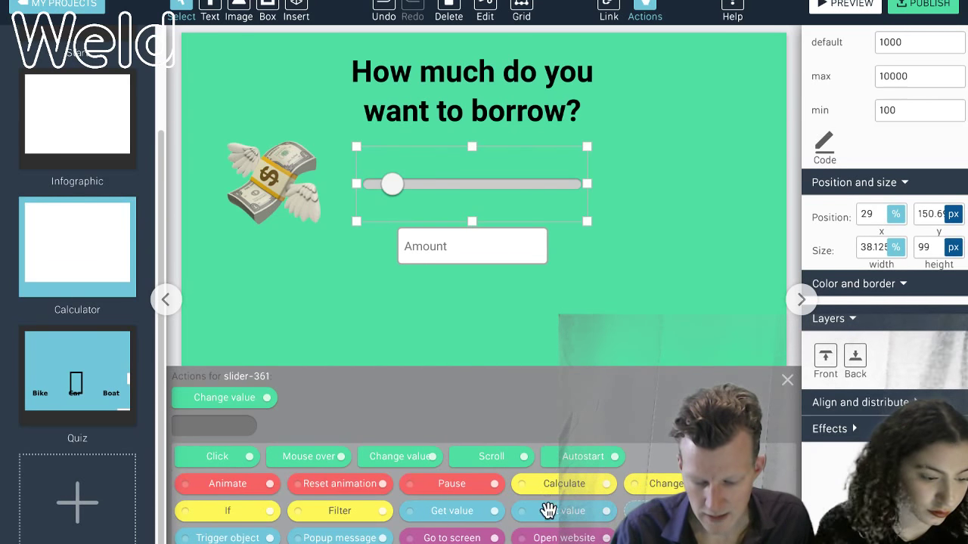
drag(566, 511, 275, 391)
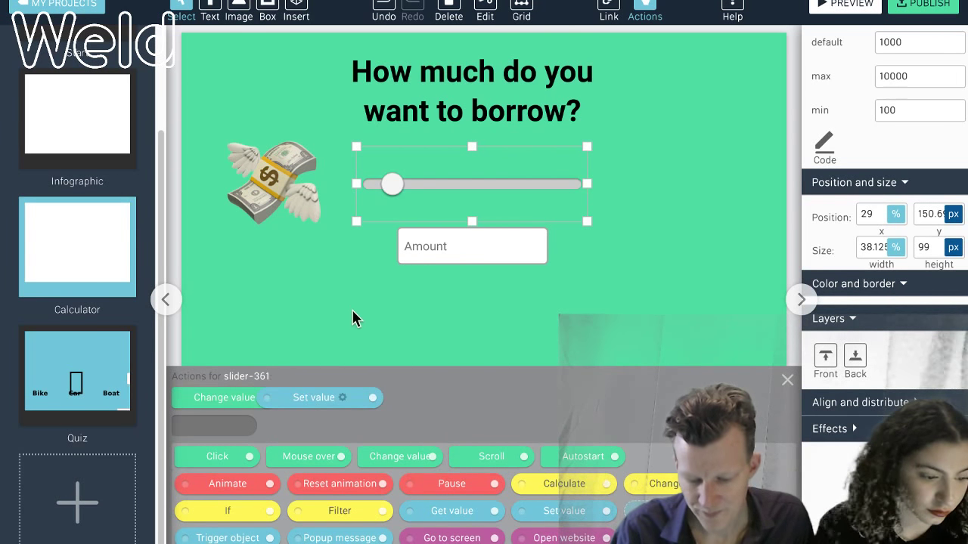
Step: Make the Amount input field the target object of the slider's Set value action, keeping the previous value as input
click(341, 398)
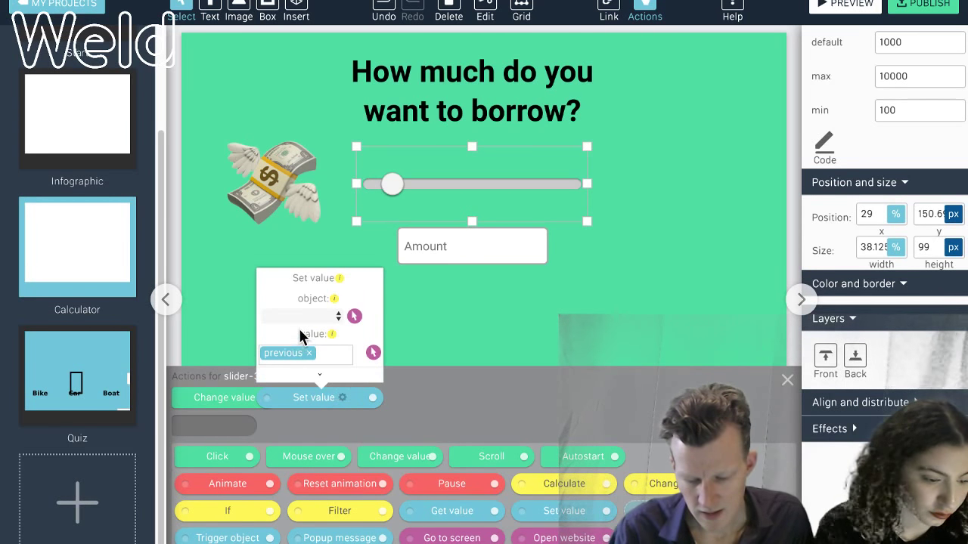
click(355, 317)
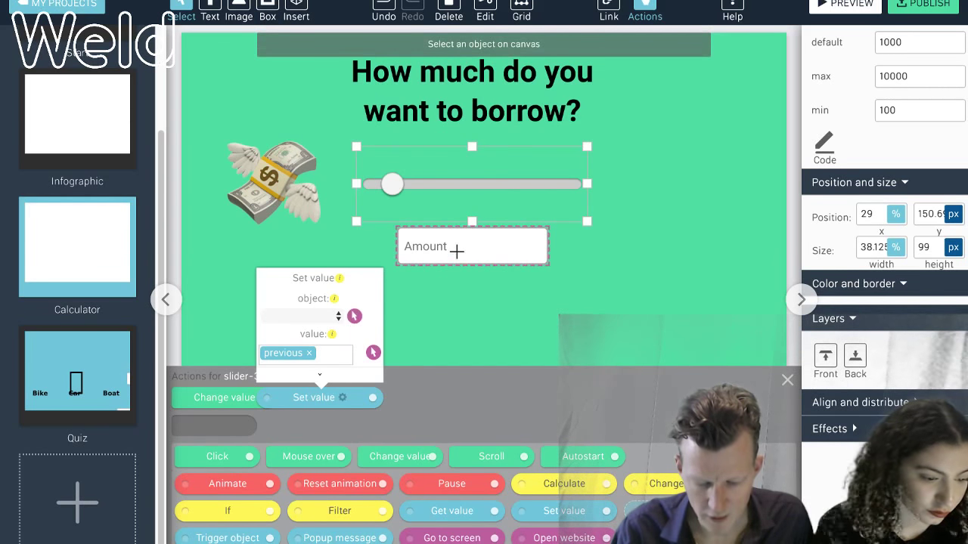
click(456, 251)
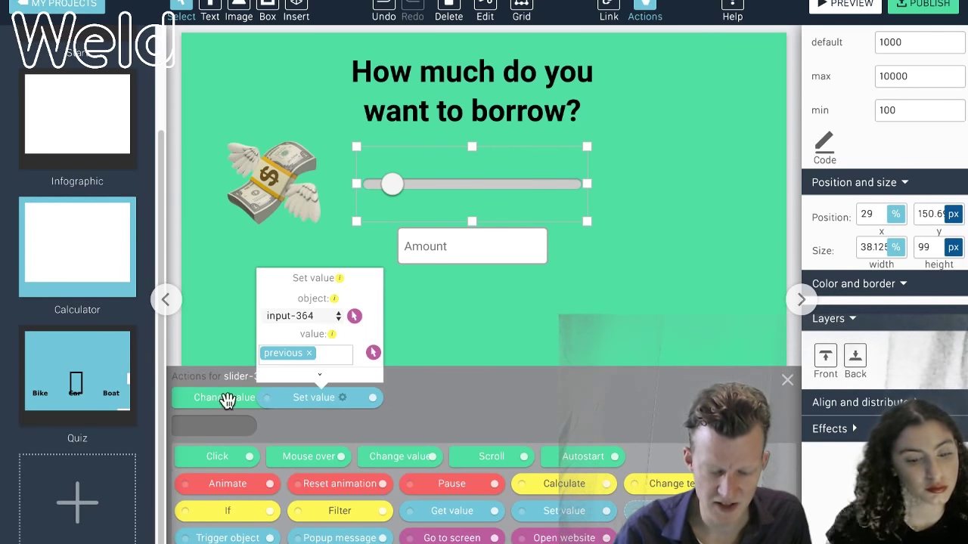
Step: Preview the calculator, test that moving the slider passes its value to the Amount field, and return to the editor
click(330, 398)
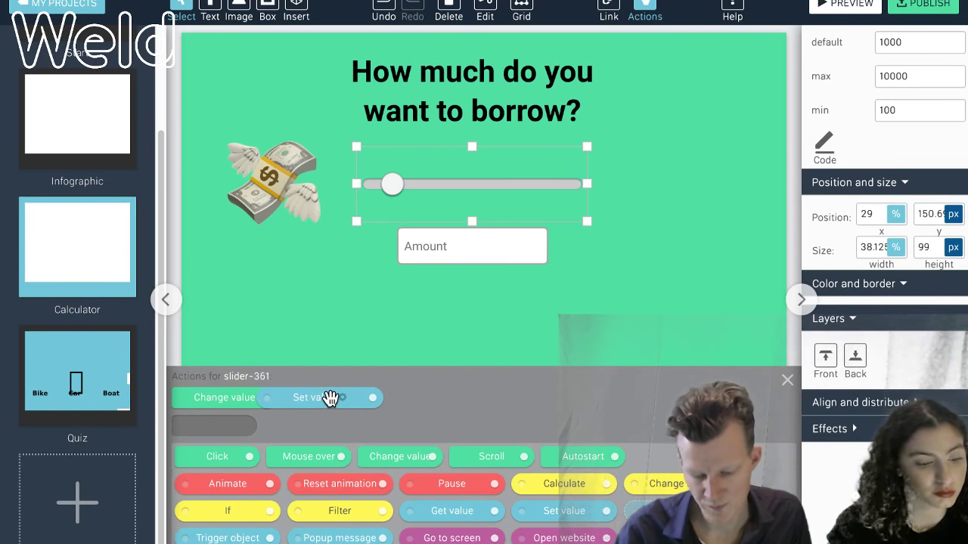
click(848, 9)
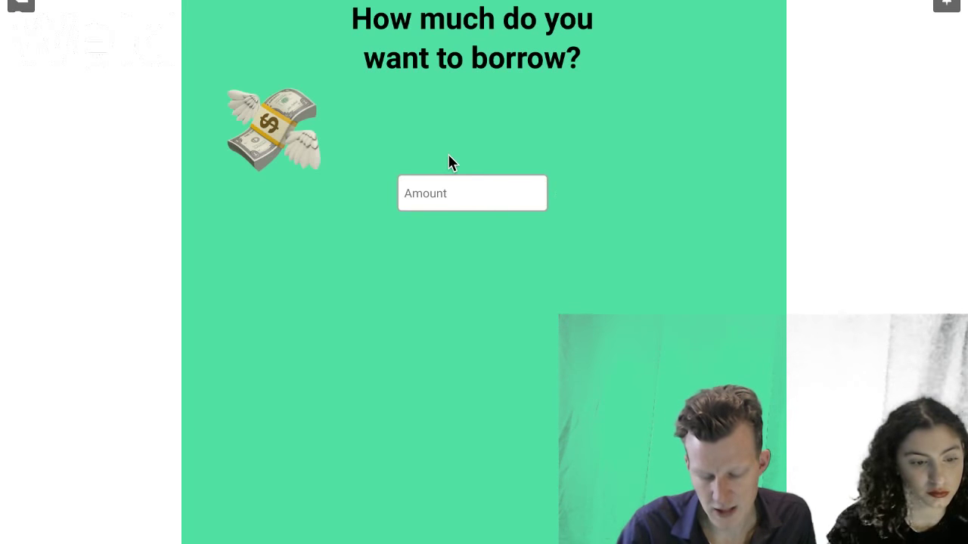
click(429, 136)
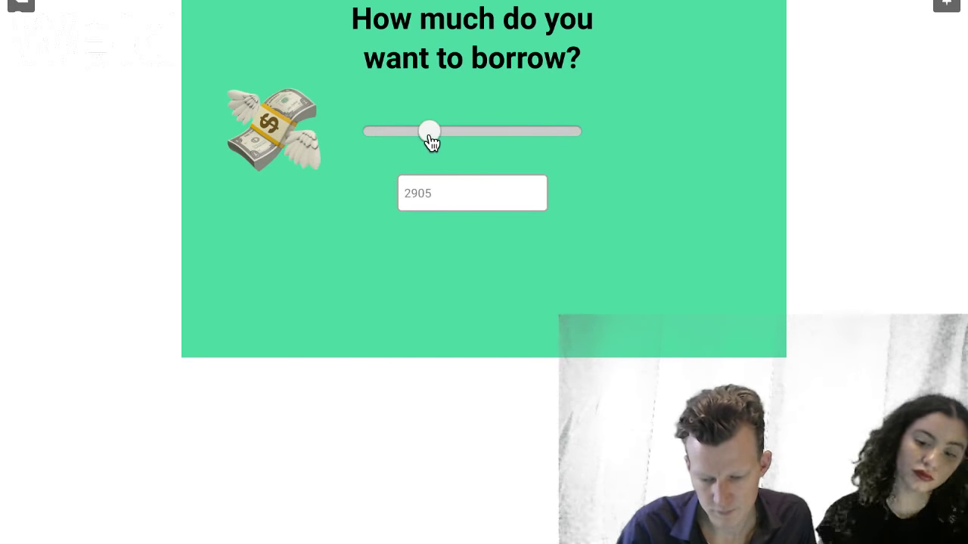
drag(432, 140, 398, 141)
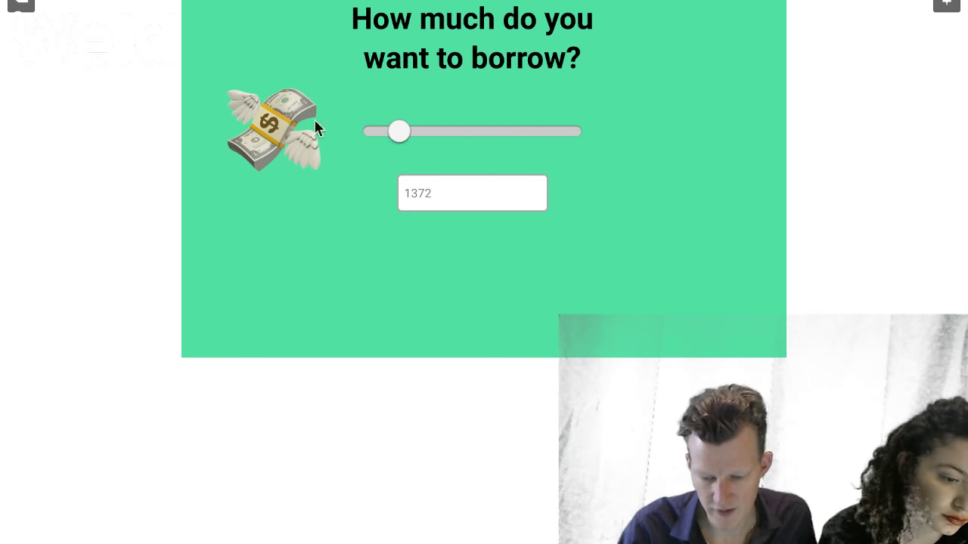
click(23, 8)
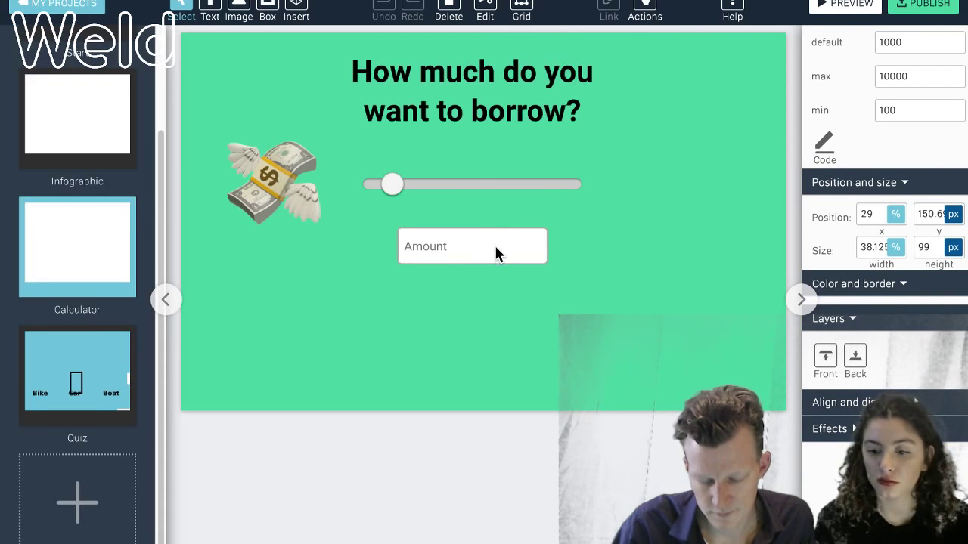
Step: Duplicate the Amount input field and place the copy directly below the original
click(509, 304)
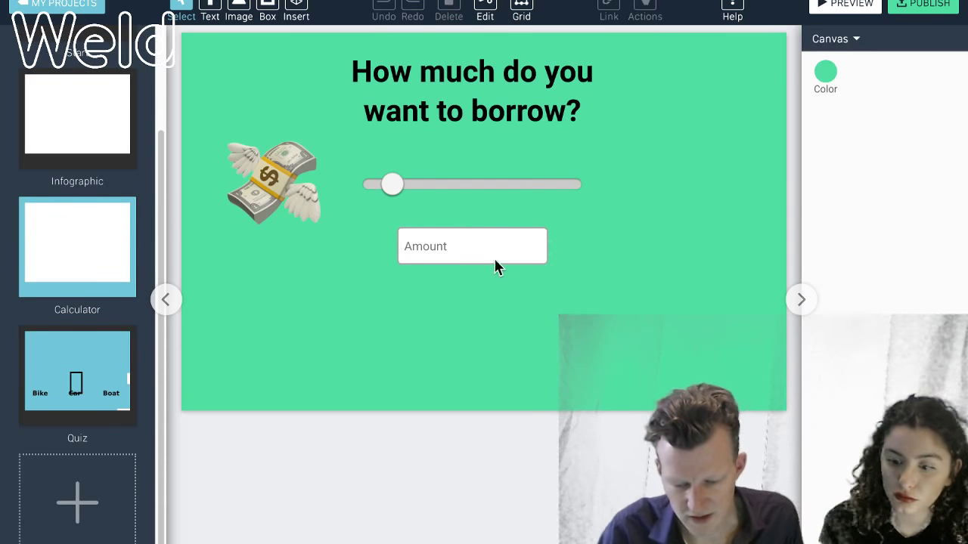
click(491, 255)
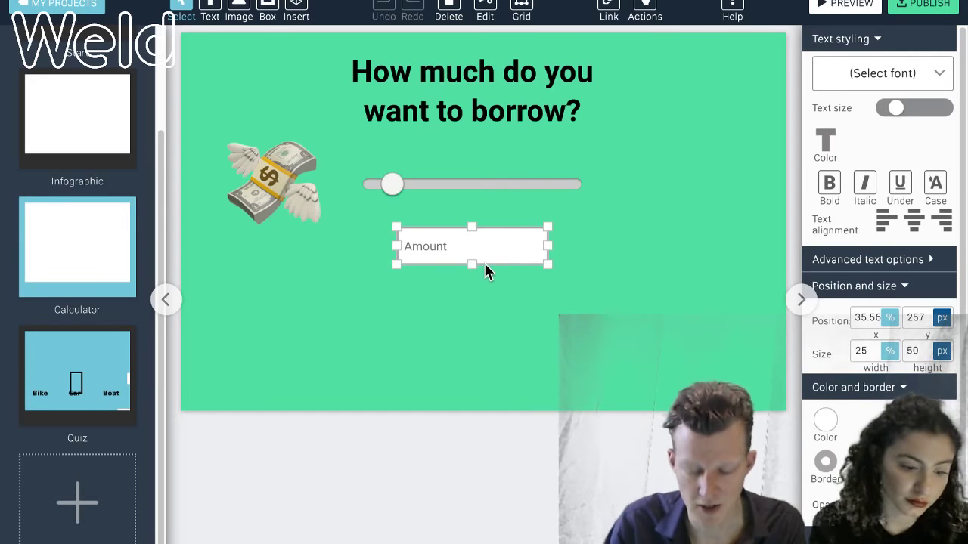
key(ctrl+d)
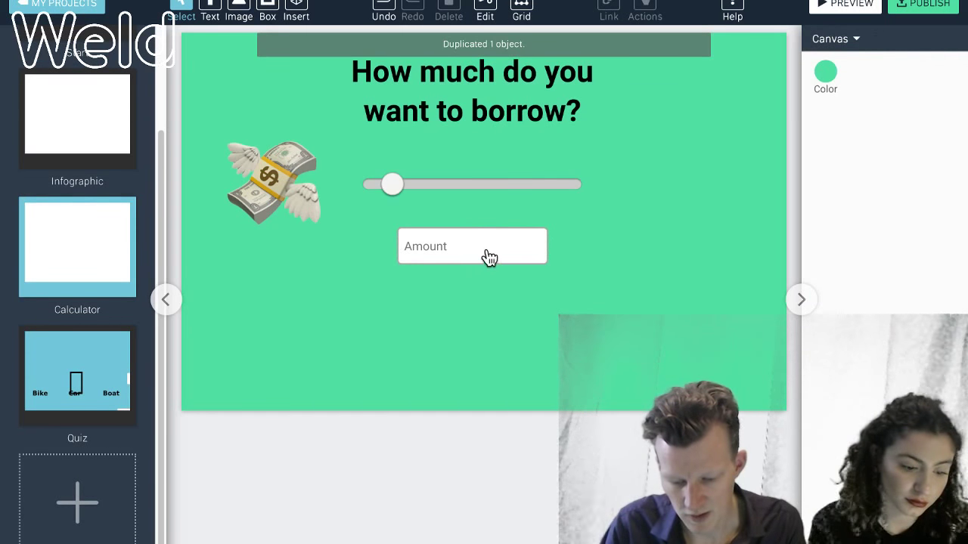
click(492, 258)
drag(484, 253, 485, 325)
Step: Replace the placeholder text of the duplicated input field with "Interest"
click(456, 320)
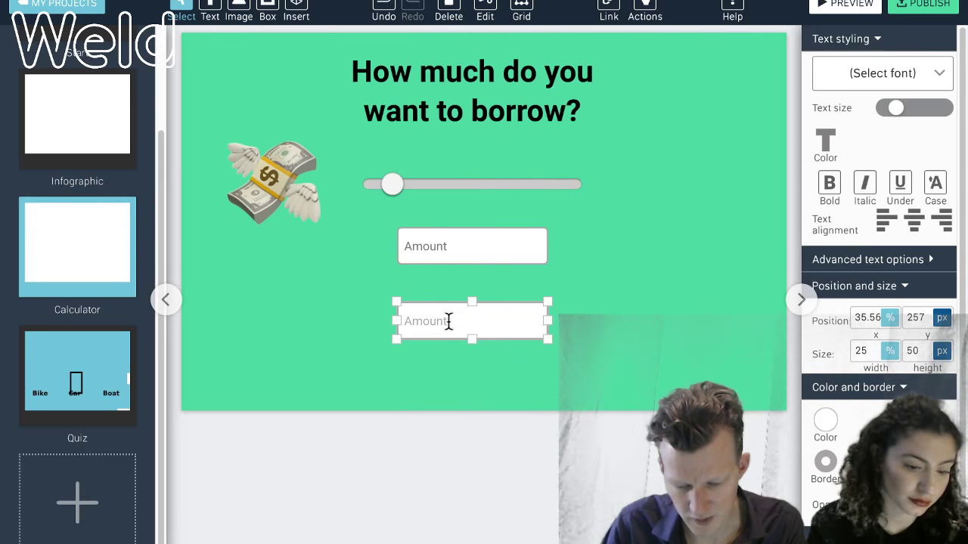
double_click(448, 321)
key(BackSpace)
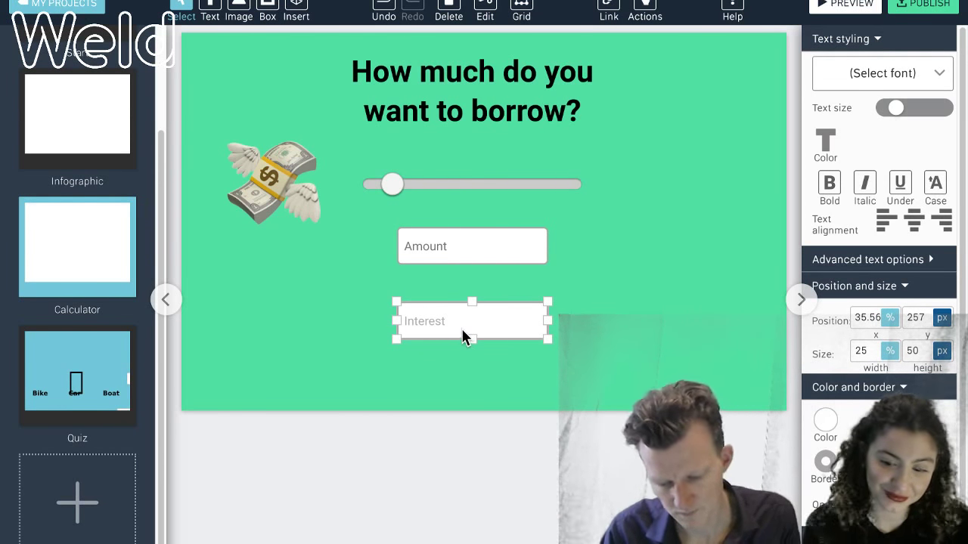
click(483, 352)
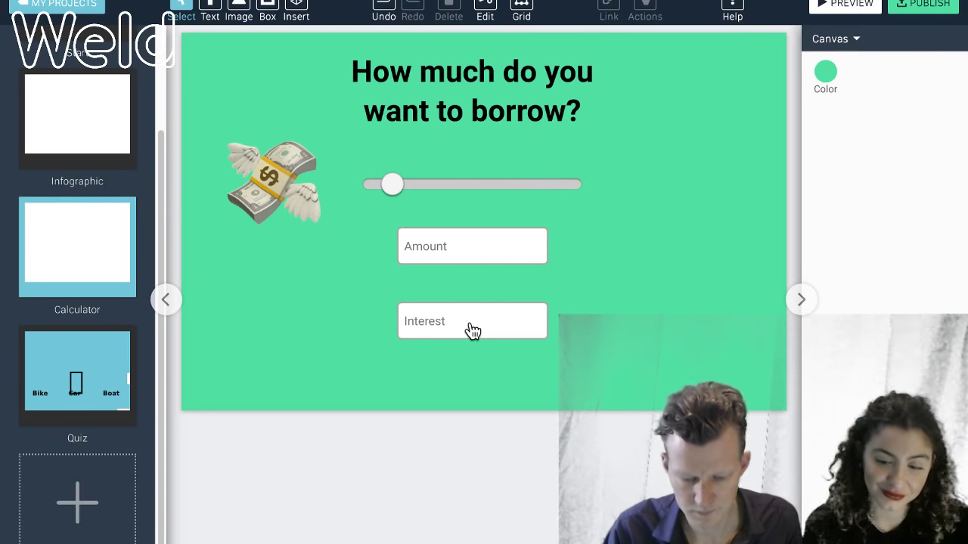
Step: Move the Interest field slightly closer to the Amount field, to a Y position of about 344 px, keeping it horizontally centred
click(472, 330)
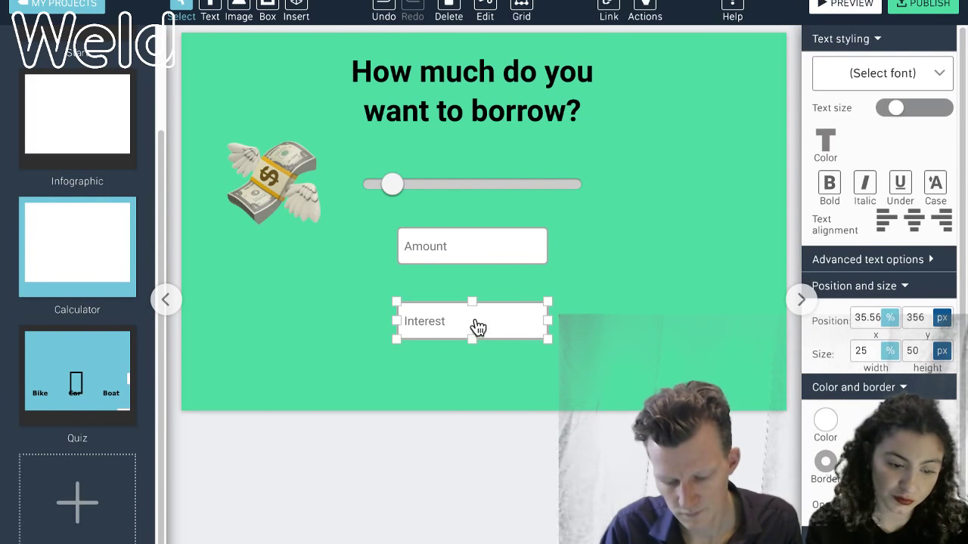
drag(471, 321, 470, 312)
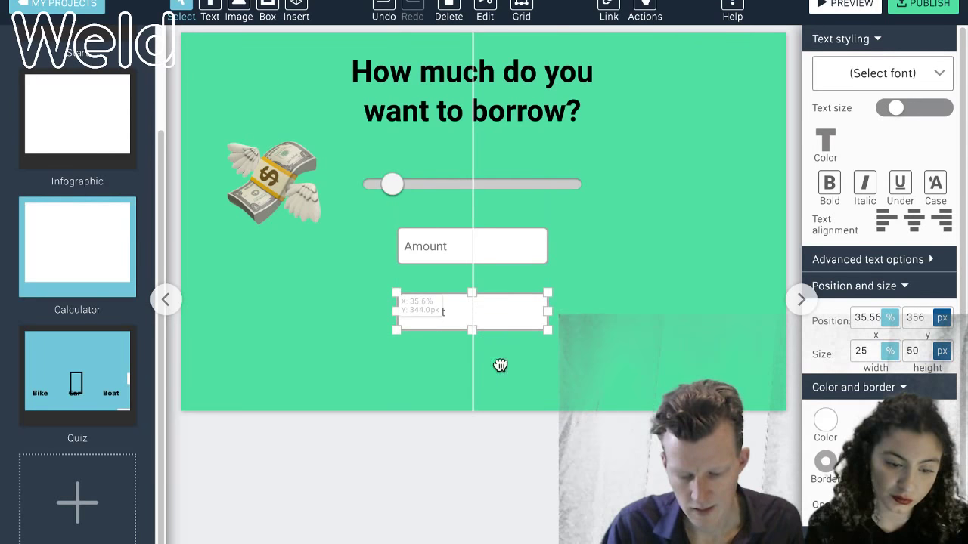
click(511, 280)
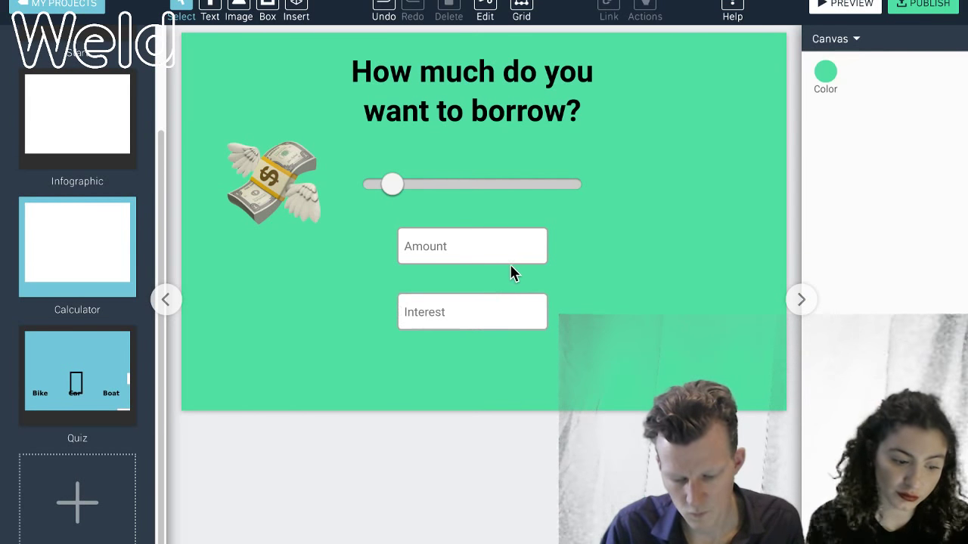
Step: Preview the calculator with both input fields, move the slider to about its middle, and return to the editor
click(845, 6)
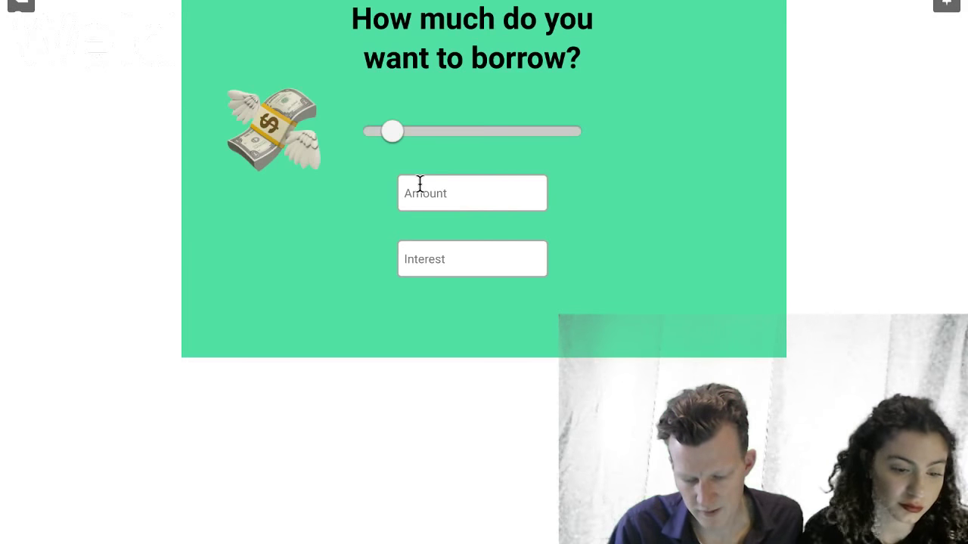
drag(391, 132, 474, 133)
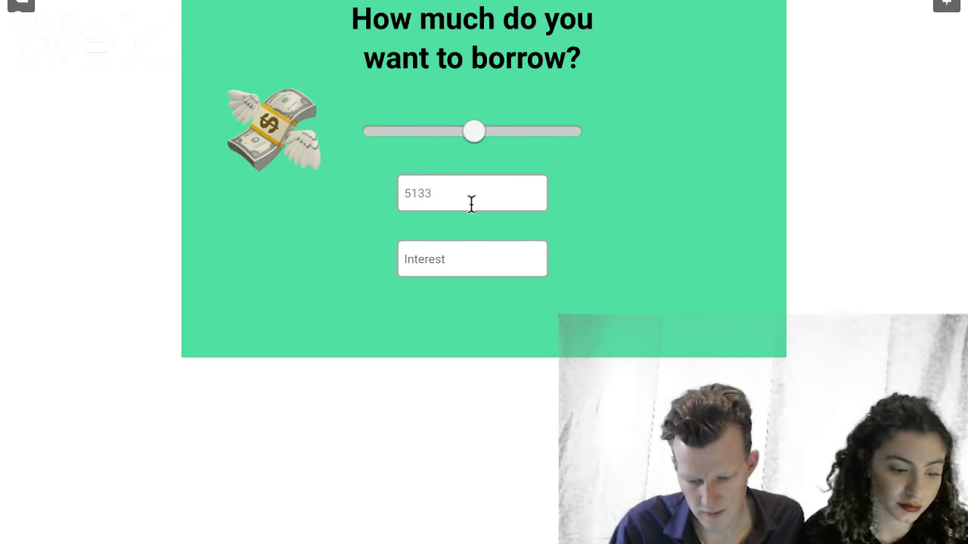
click(21, 6)
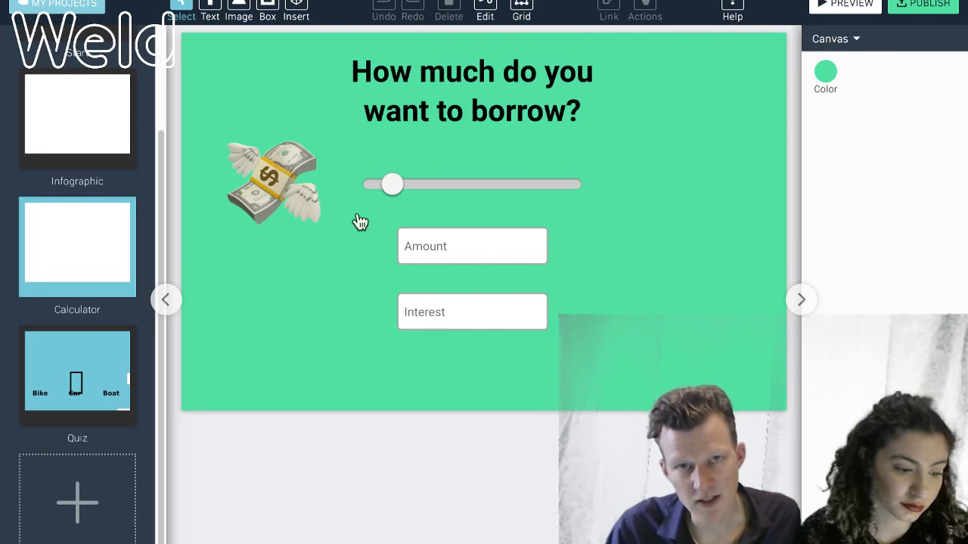
Step: Review the actions assigned to the slider and close them again
click(475, 189)
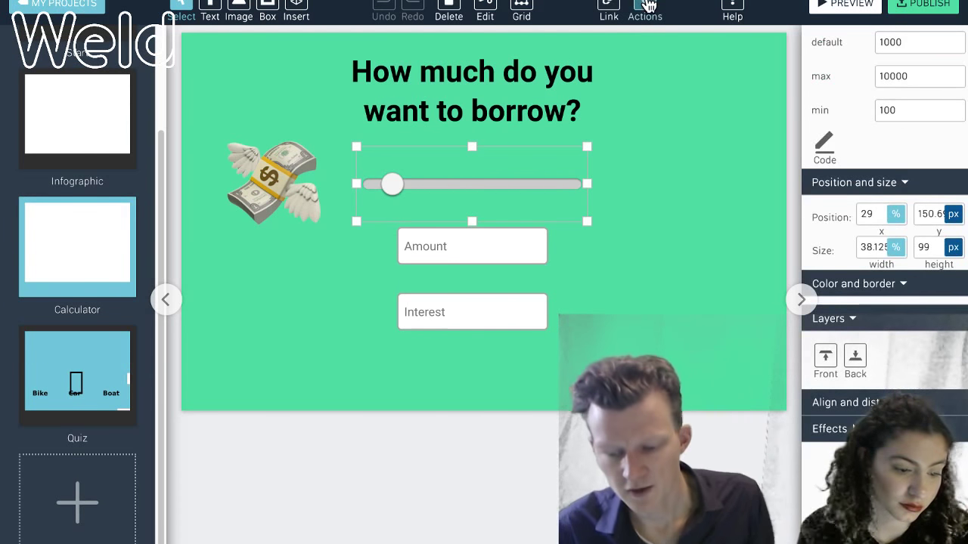
click(648, 8)
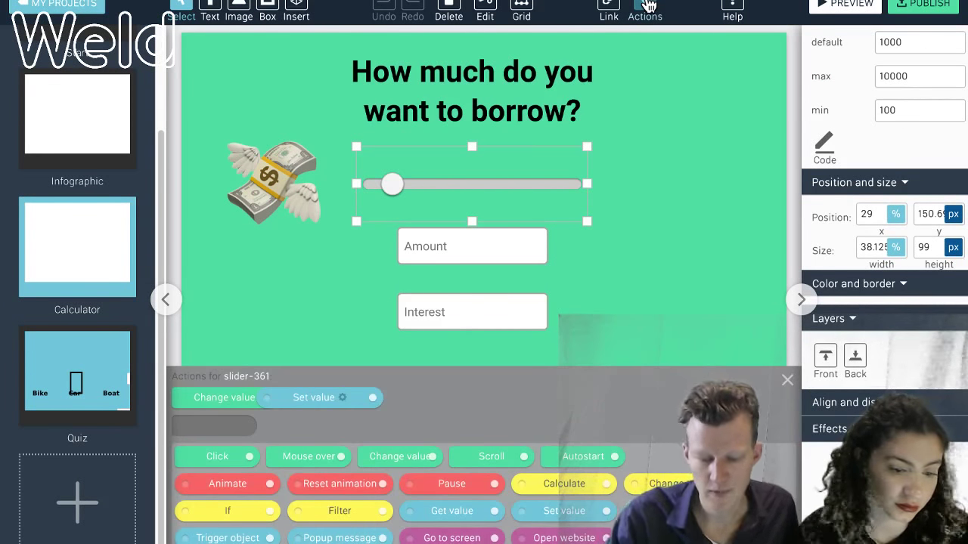
click(648, 6)
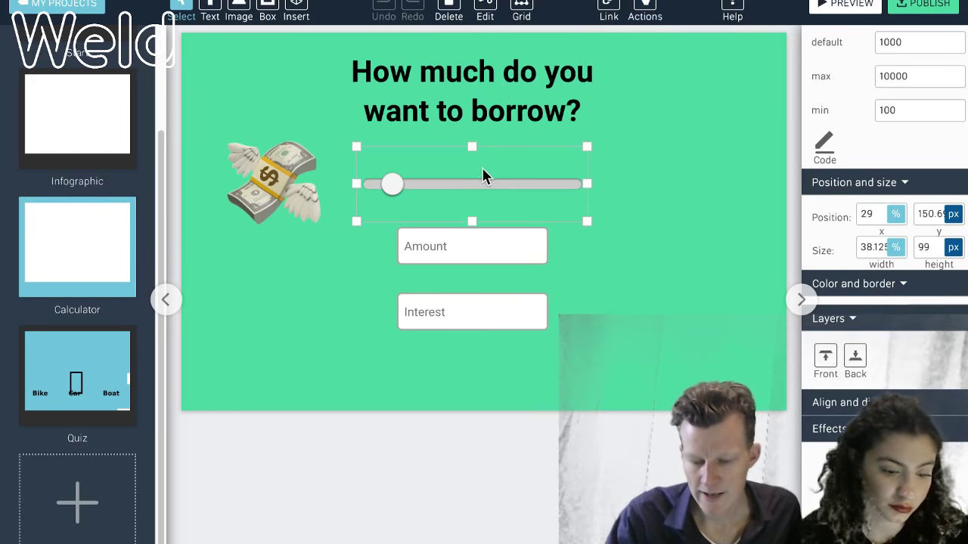
Step: Give the Amount input field a Change value trigger followed by a Calculate action
click(493, 241)
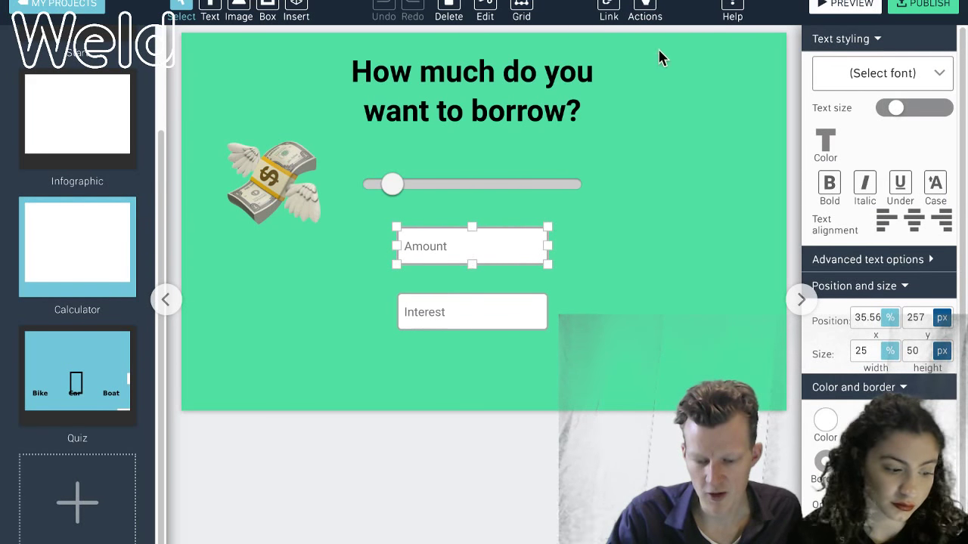
click(648, 9)
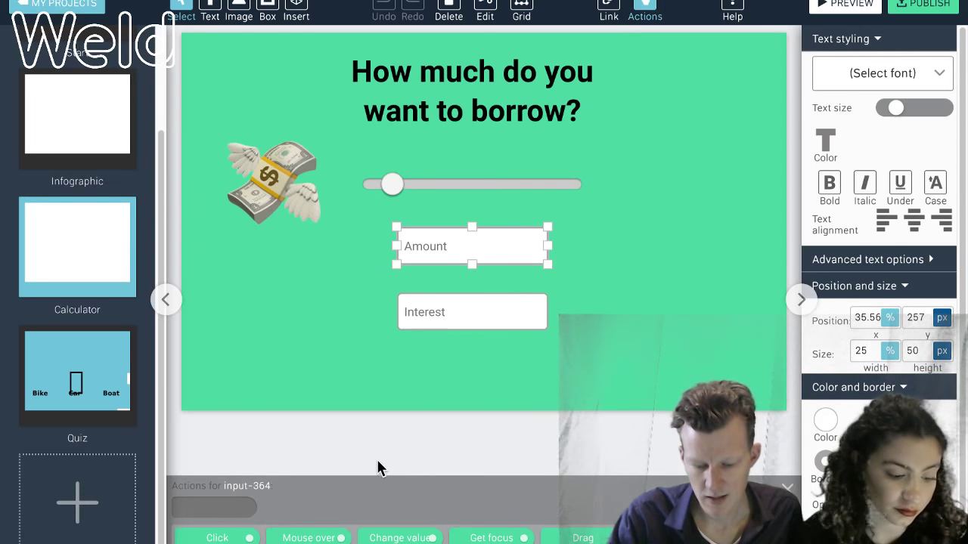
drag(408, 538, 215, 505)
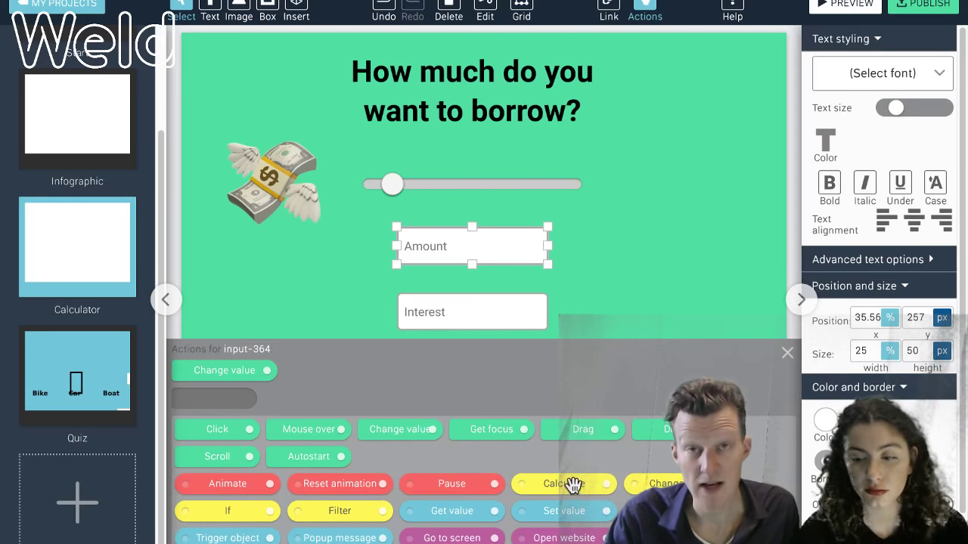
drag(575, 486, 274, 372)
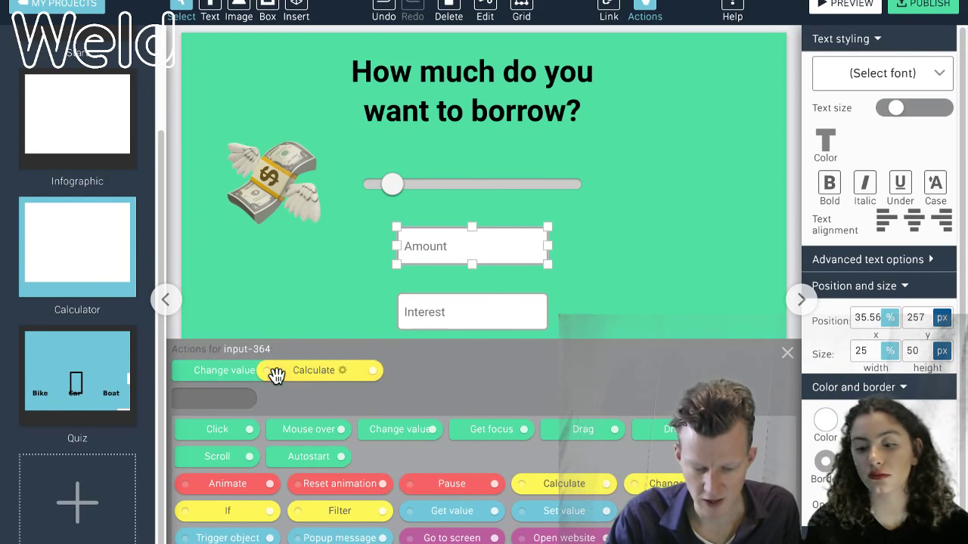
Step: Configure the Amount field's Calculate action to multiply the previous value by 0.1
click(341, 370)
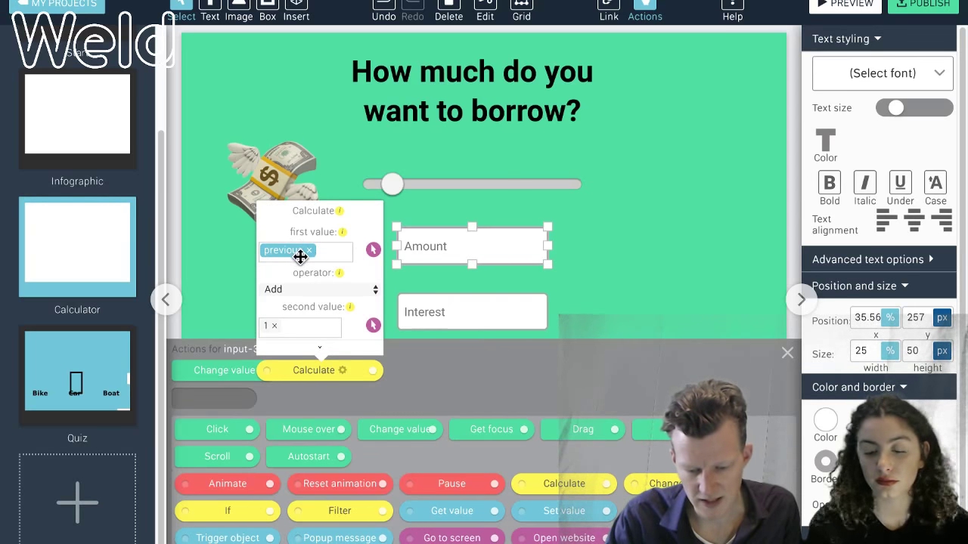
click(306, 294)
click(311, 318)
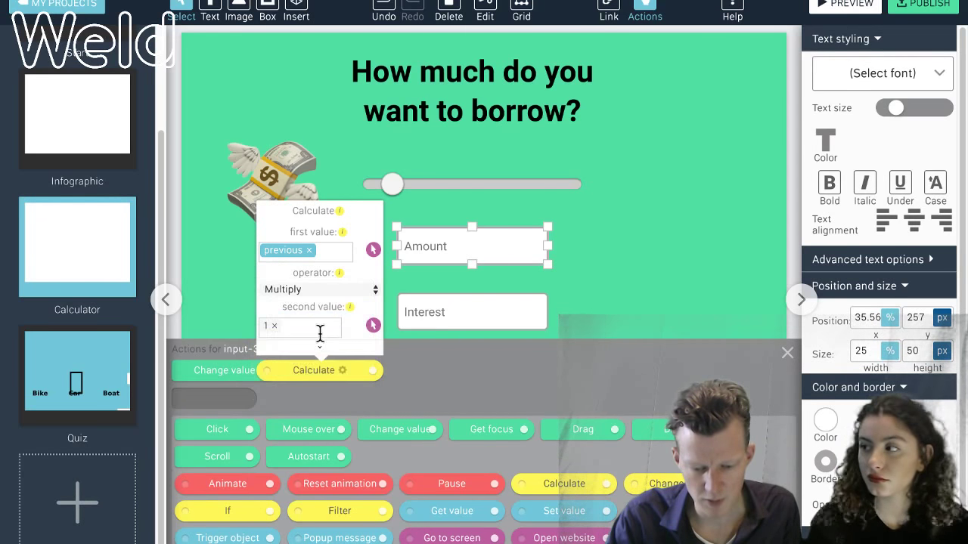
click(311, 326)
key(BackSpace)
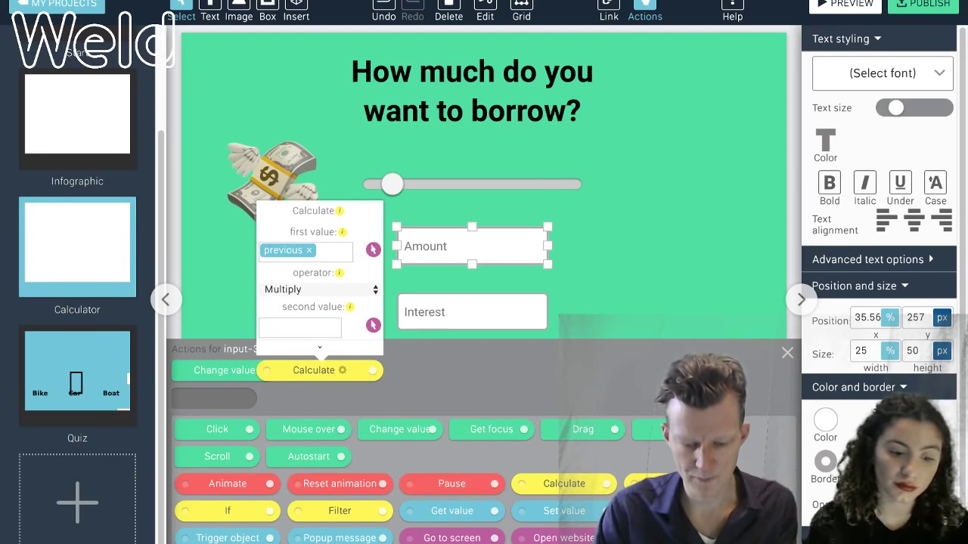
text(0.1)
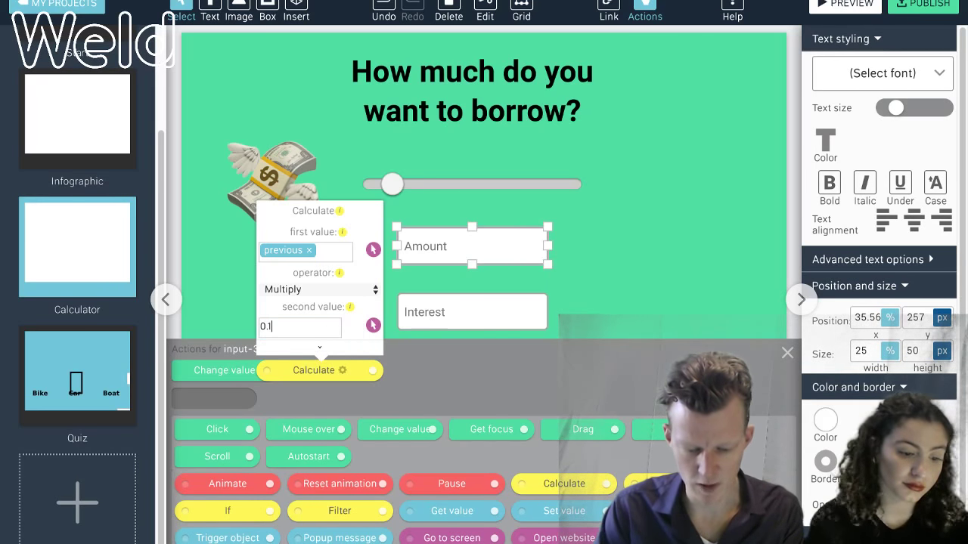
key(Return)
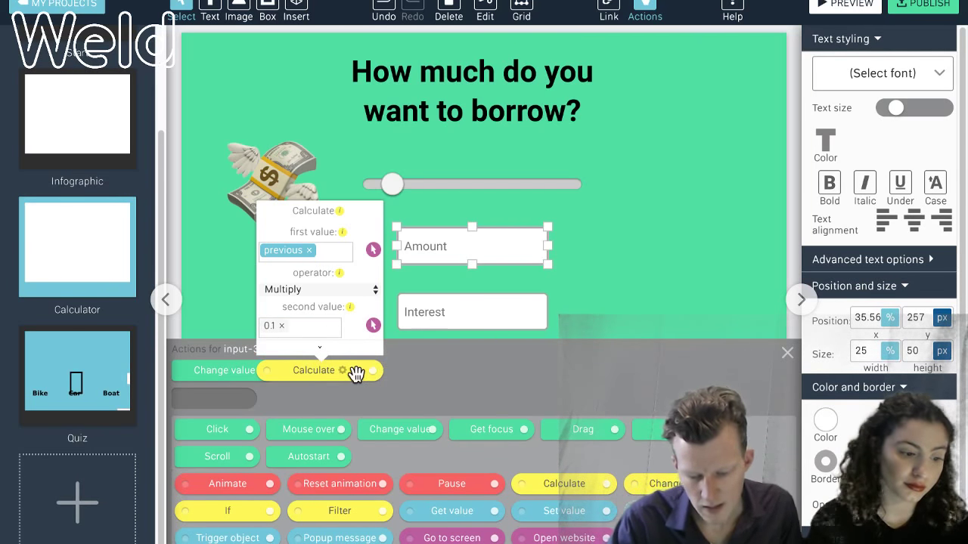
Step: Append a Set value action after Calculate, with the Interest input field as its target object and the previous value as input
drag(560, 510, 383, 367)
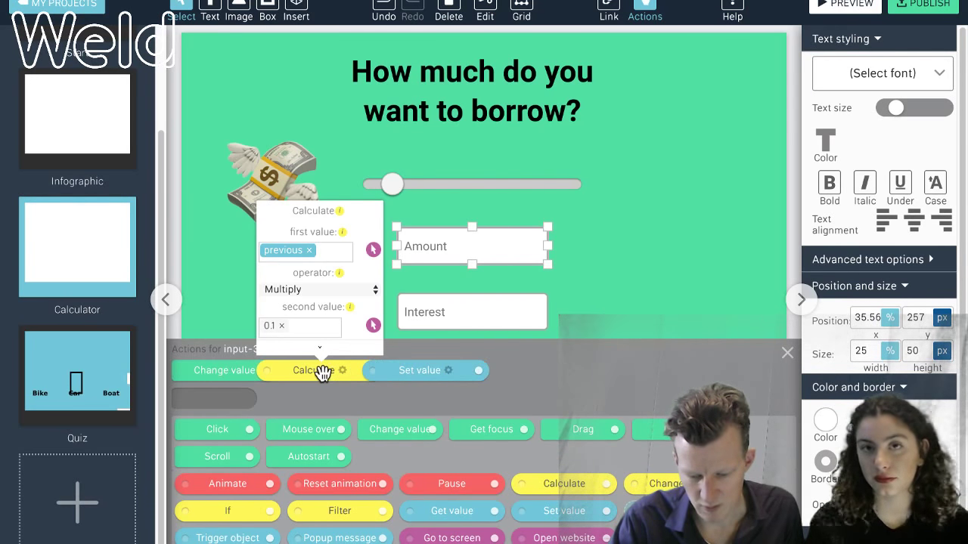
click(447, 370)
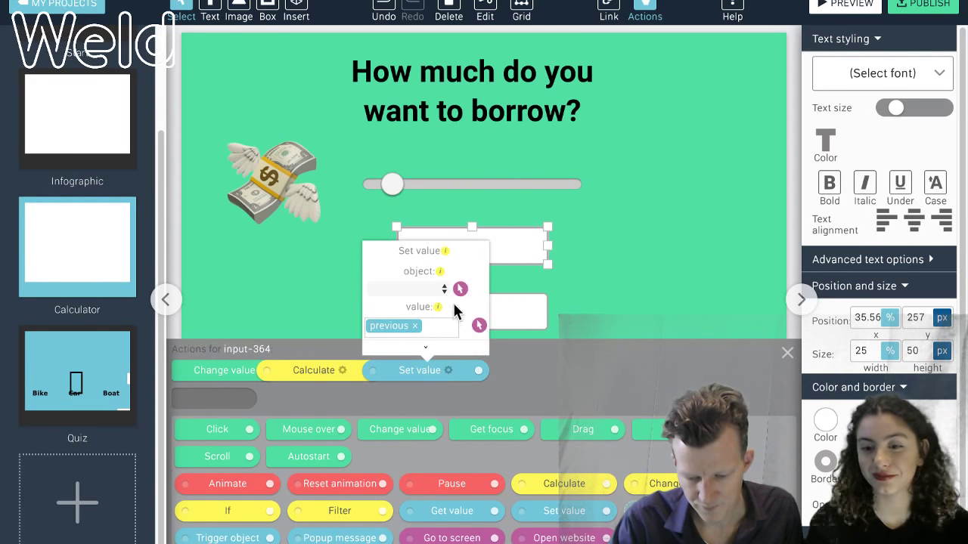
click(459, 290)
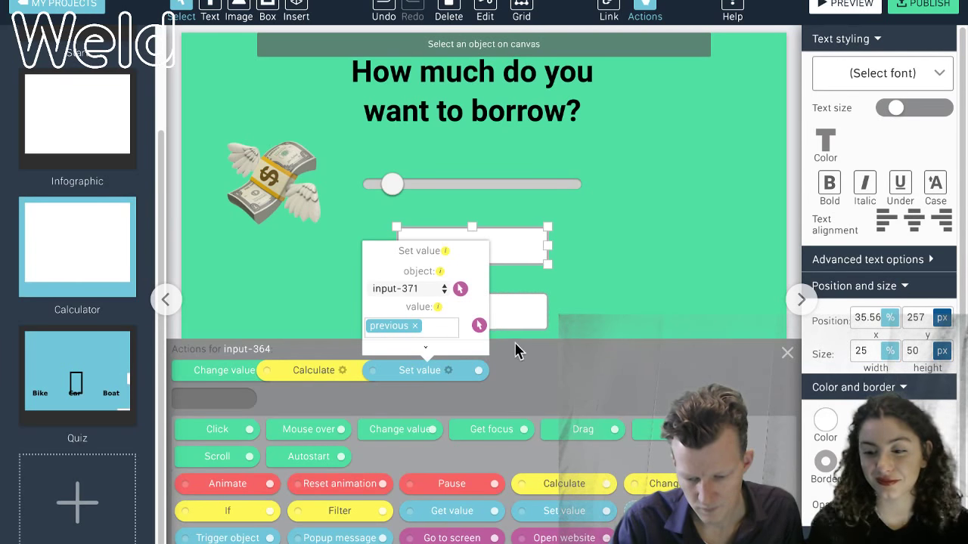
click(428, 372)
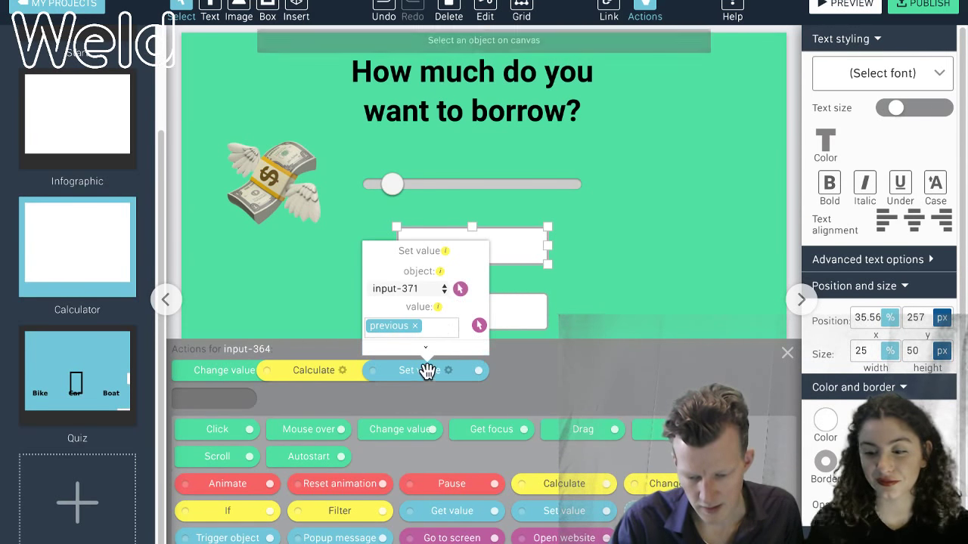
Step: Preview the loan calculator by moving its slider and entering 10000 as the Amount, and return to editing
click(649, 307)
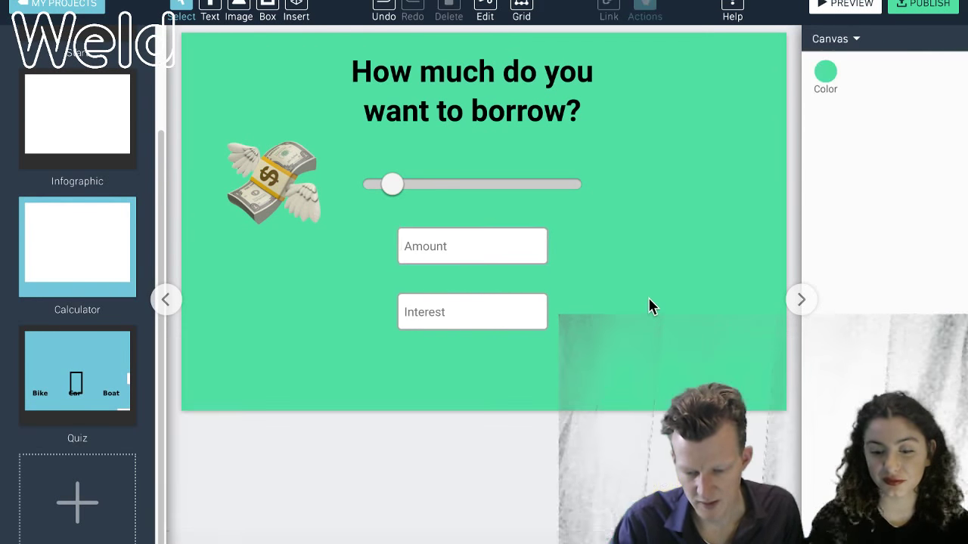
click(846, 7)
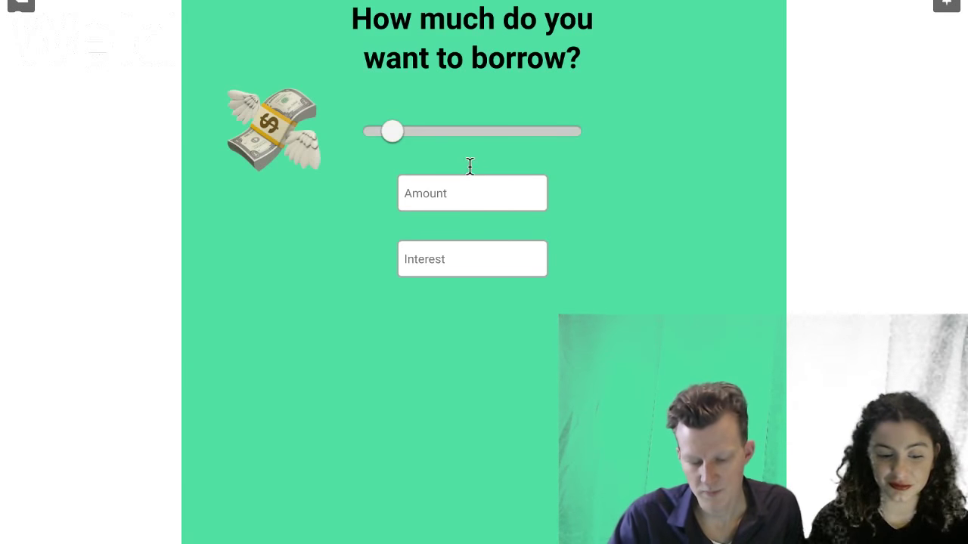
drag(394, 135, 464, 138)
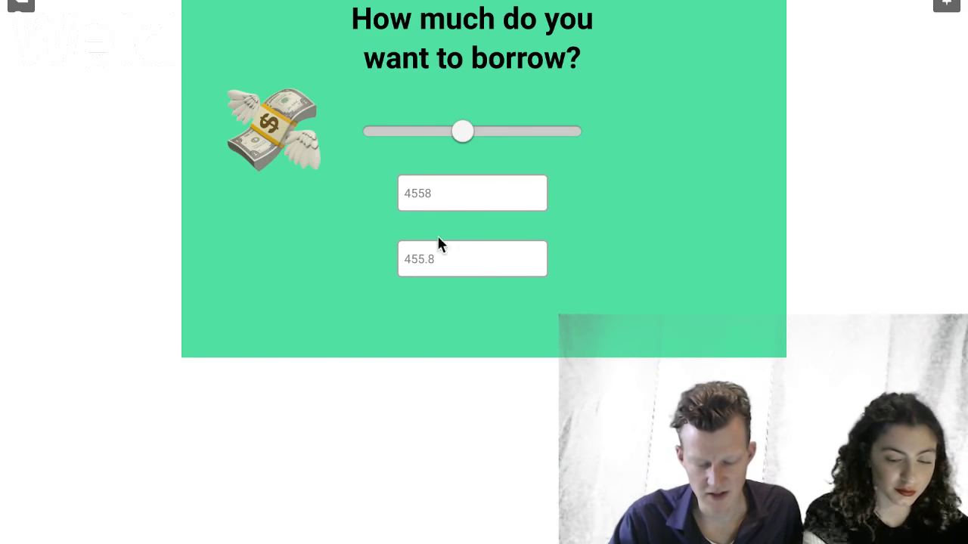
drag(463, 135, 478, 141)
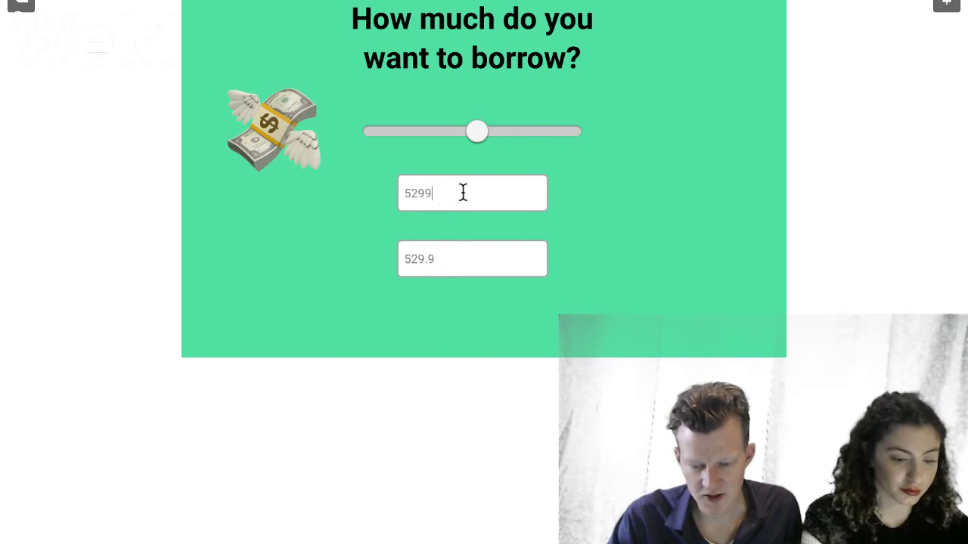
double_click(416, 191)
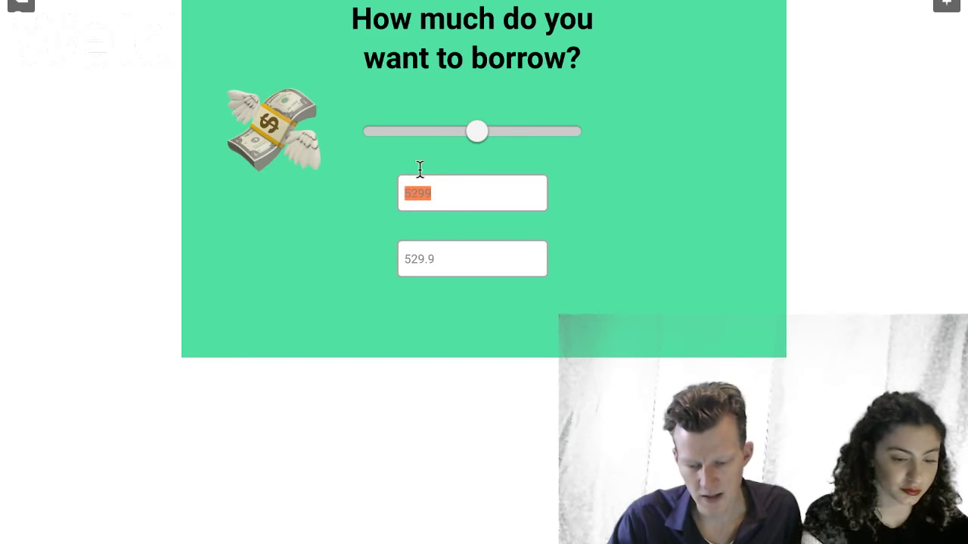
text(10000)
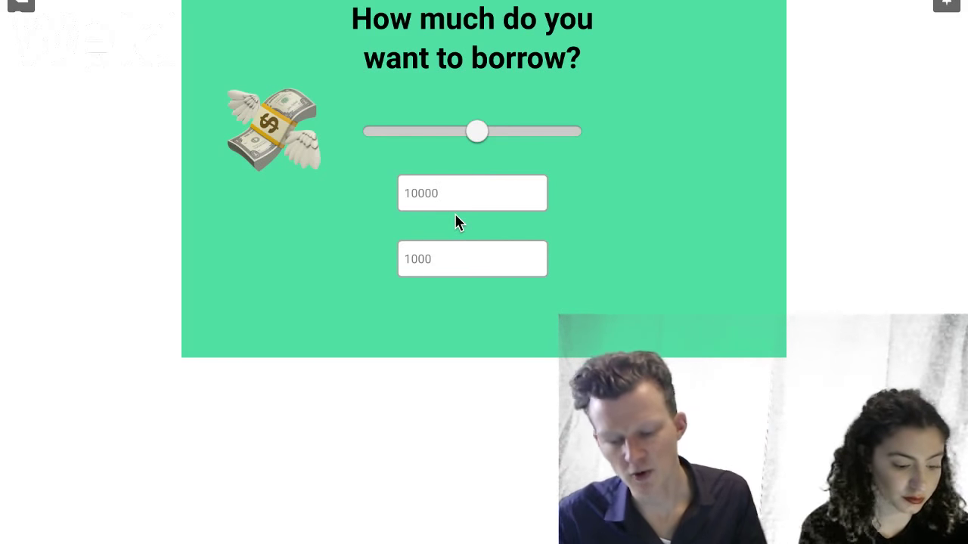
click(22, 6)
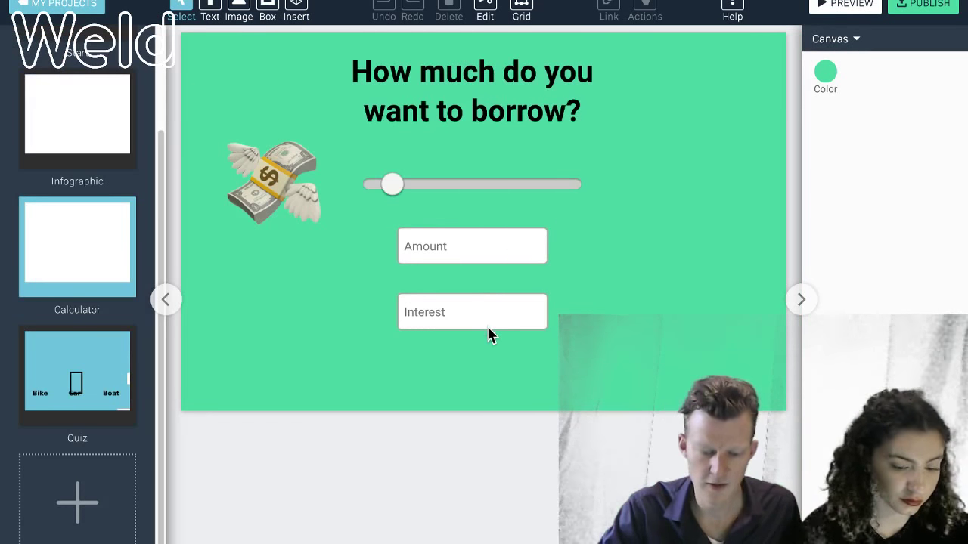
Step: Draw a text box about 20% wide and 82 px high beside the Interest field and enlarge its text size
click(488, 335)
click(552, 359)
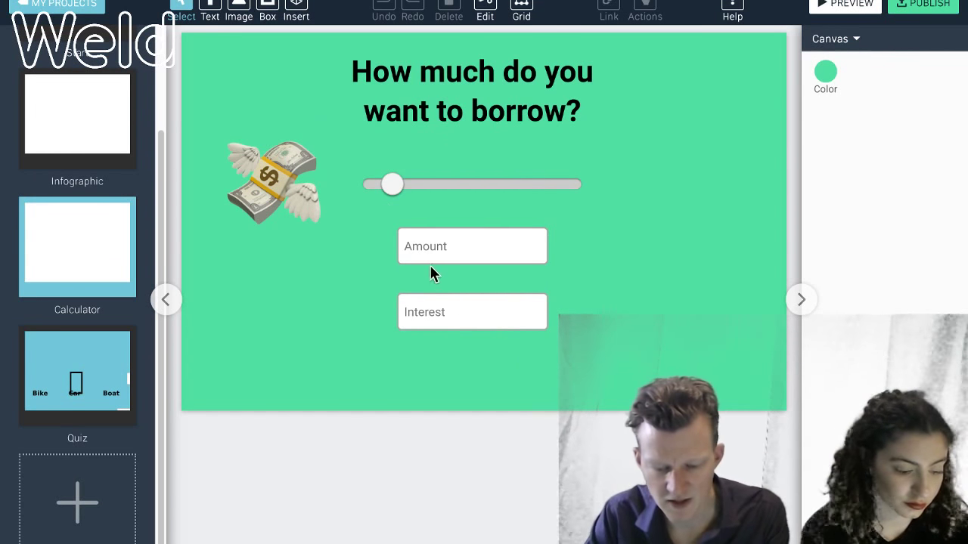
click(456, 313)
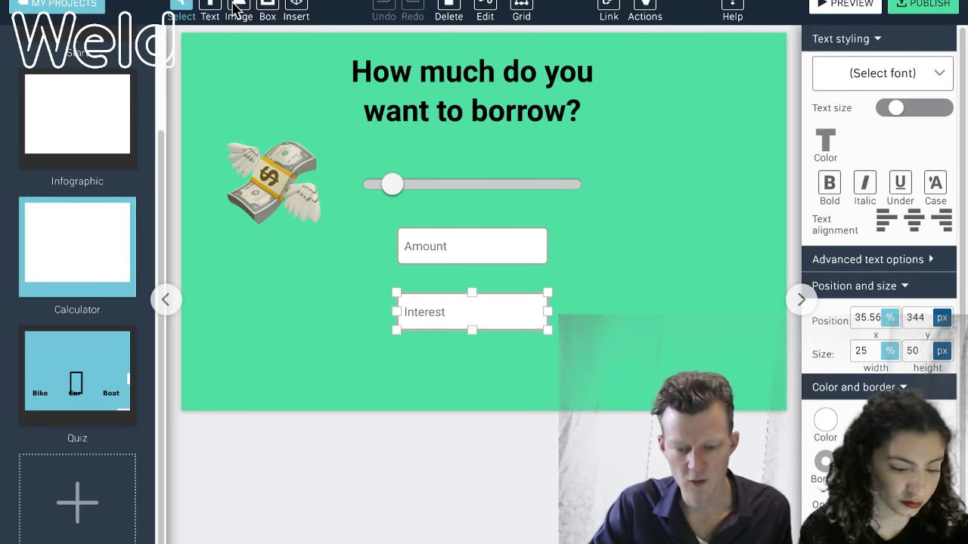
click(209, 9)
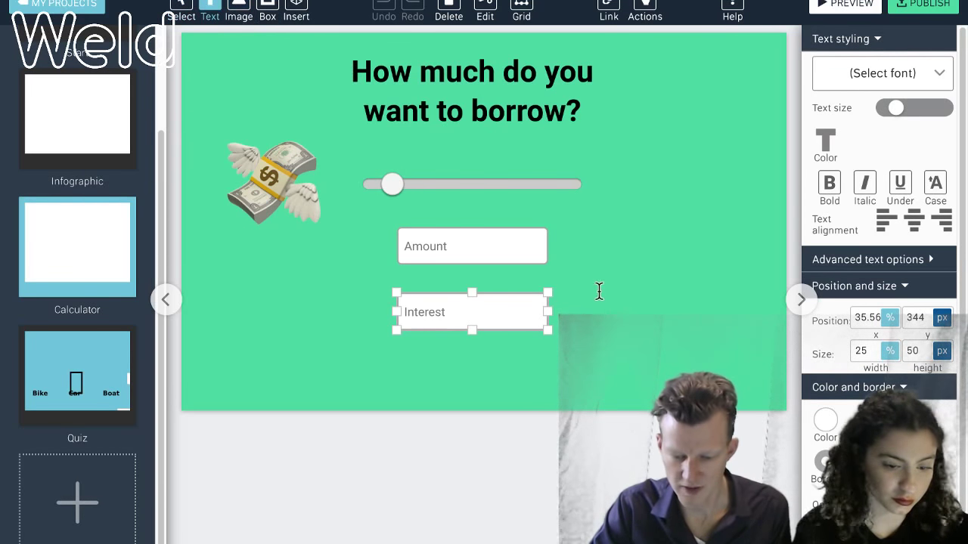
drag(577, 281, 700, 341)
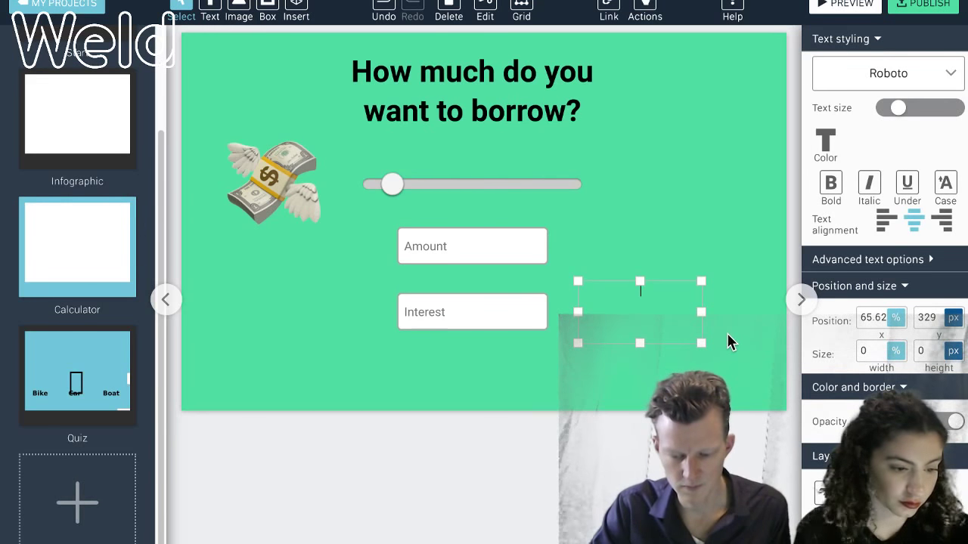
click(637, 327)
click(682, 310)
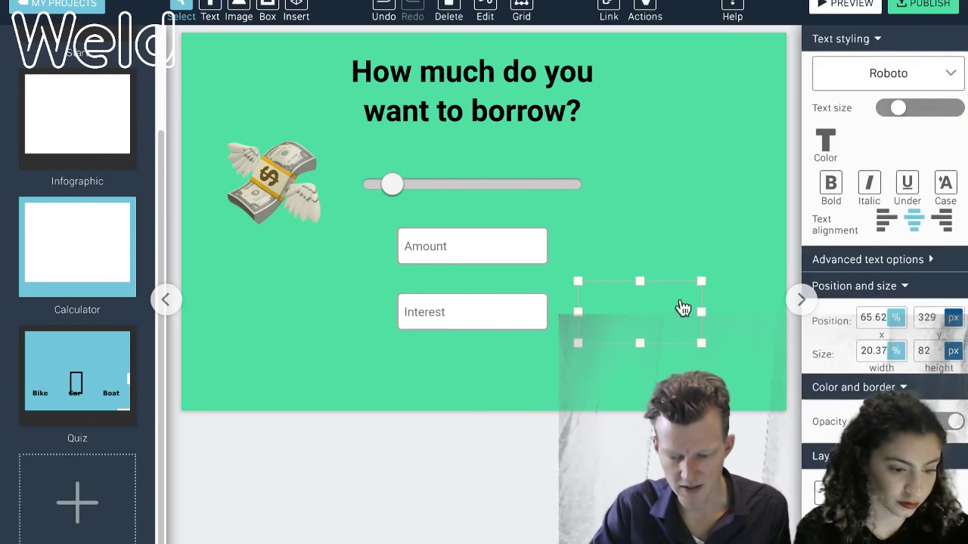
click(905, 105)
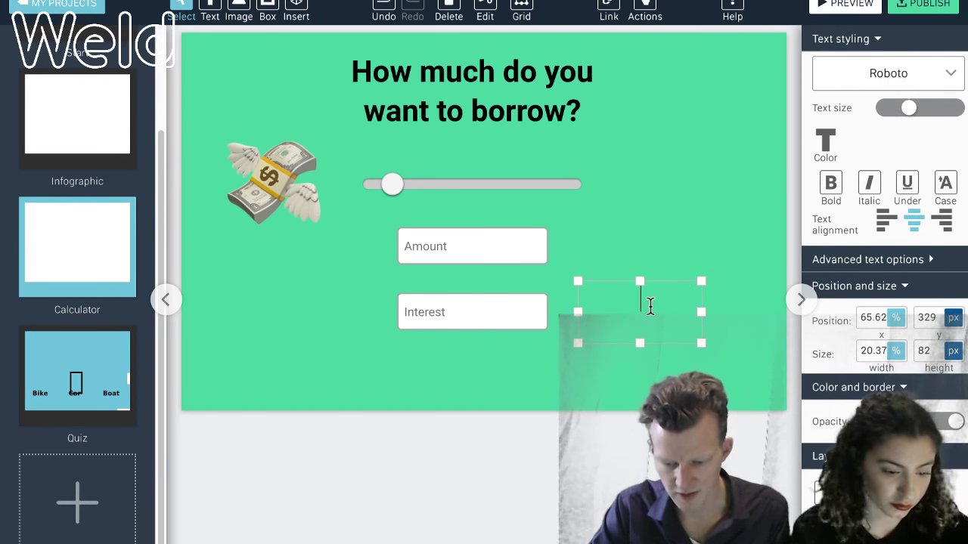
Step: Try 000 as sample text, clear it, and resize the empty text box to match the Interest field's height
text(000)
key(ctrl+a)
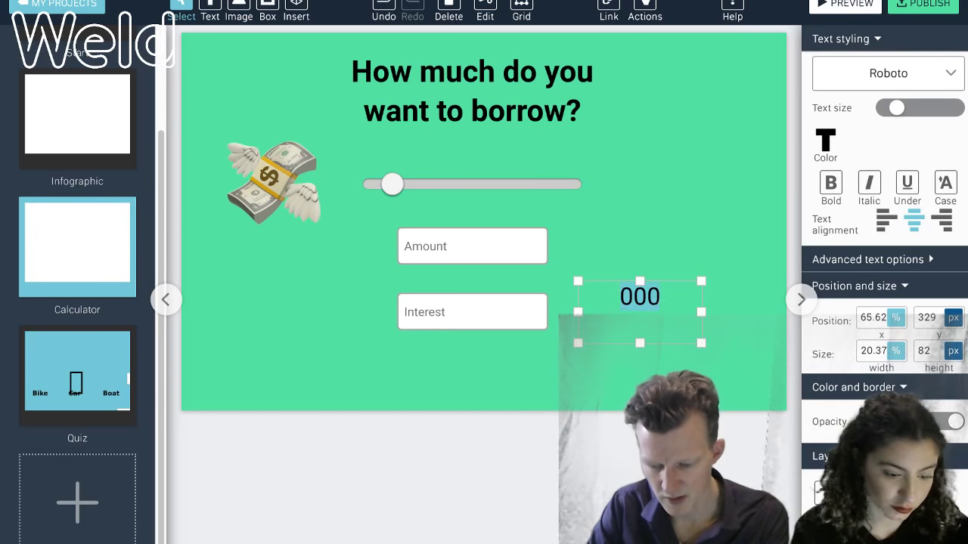
key(BackSpace)
click(655, 258)
click(652, 312)
drag(652, 313, 638, 330)
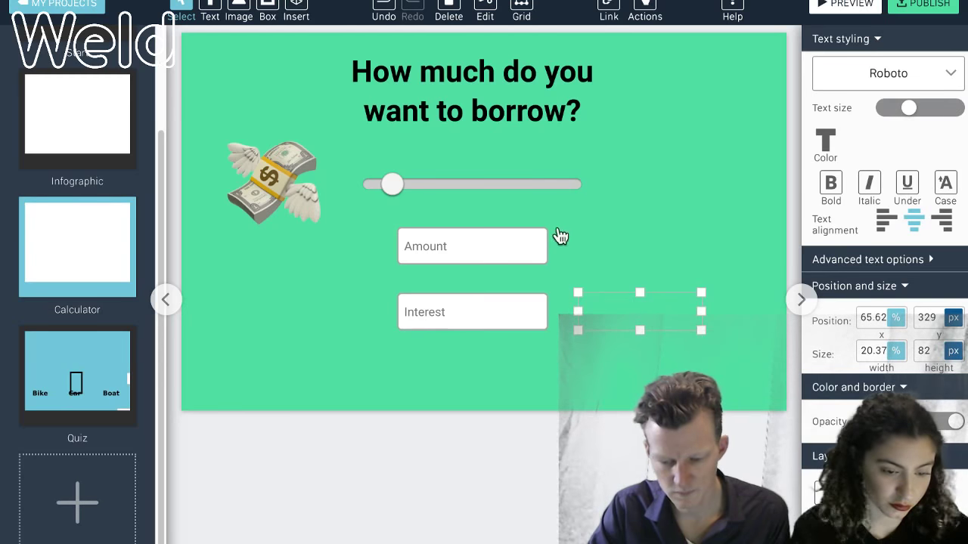
Step: Retarget the Amount field's Set value action to the empty text box beside the Interest field
click(492, 257)
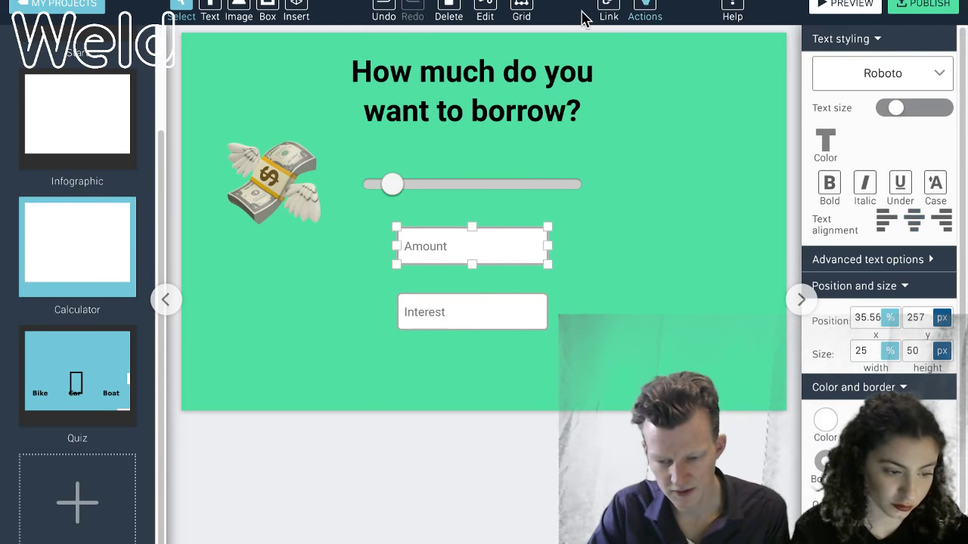
click(640, 12)
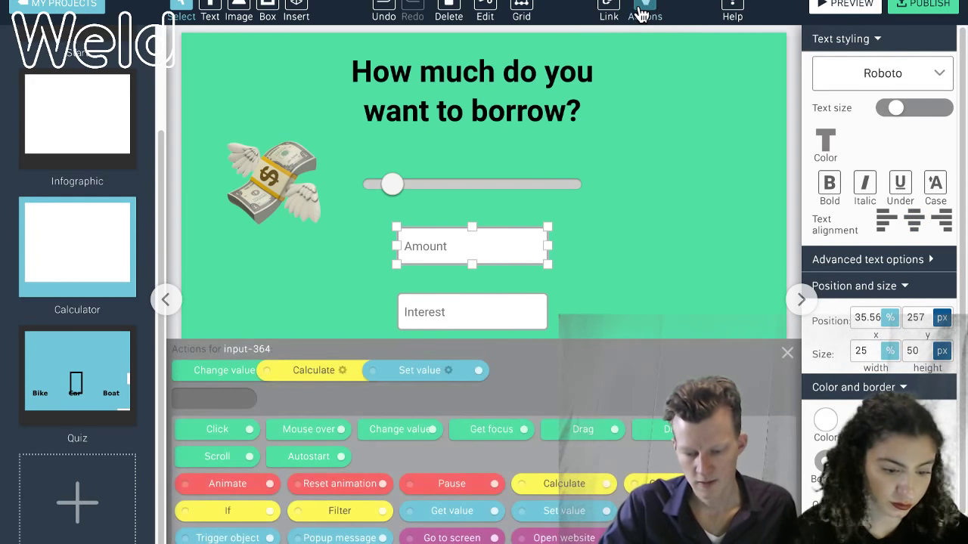
click(409, 372)
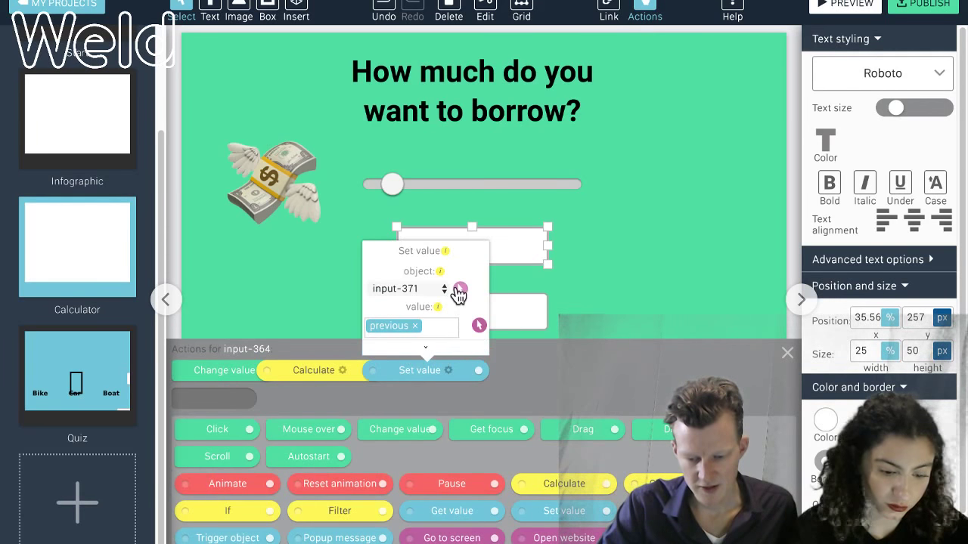
click(459, 290)
click(653, 316)
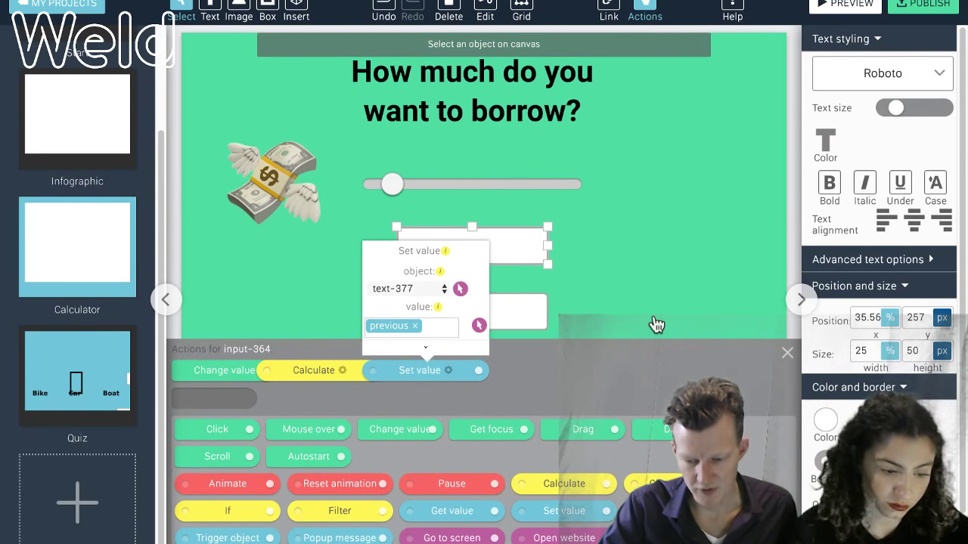
click(753, 292)
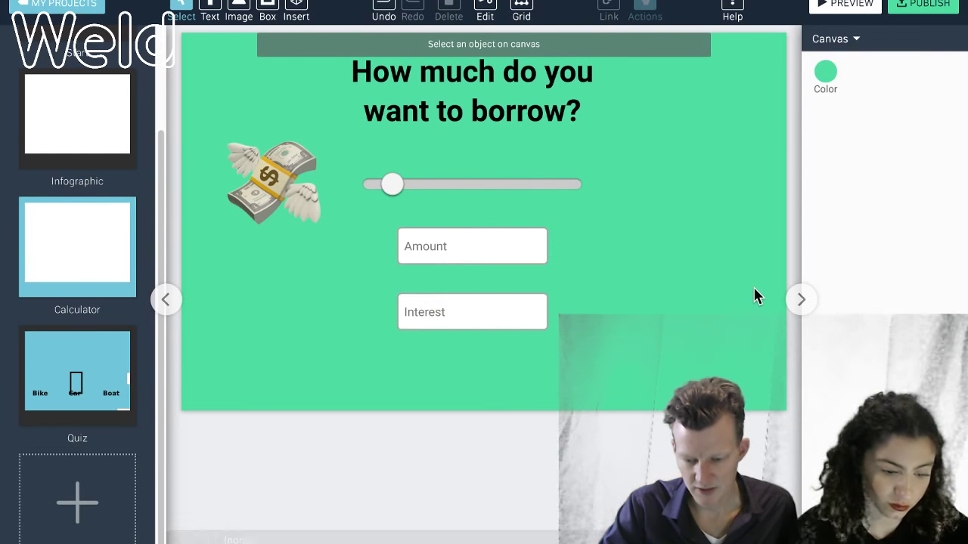
Step: Preview the calculator with the slider moved to check the text box output, and return to editing
click(829, 10)
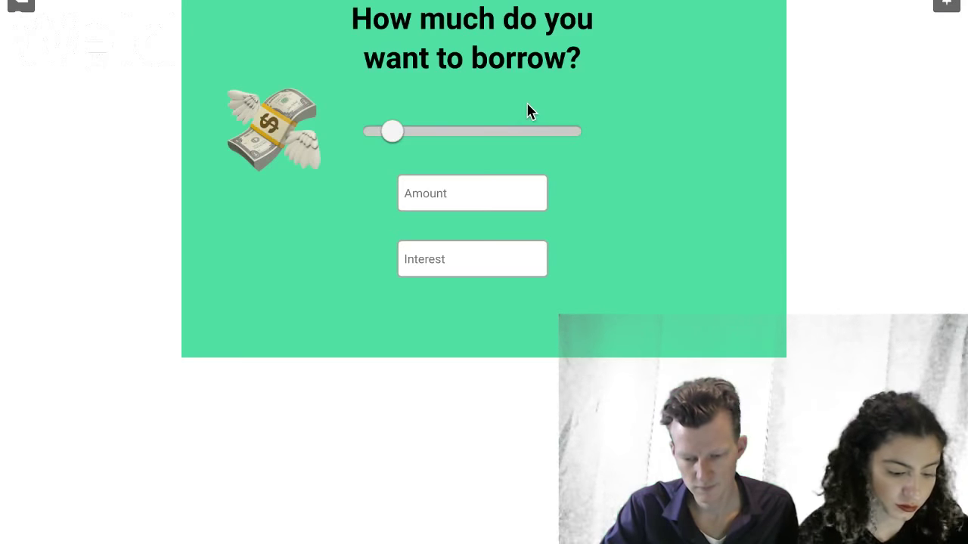
mouse_move(436, 136)
mouse_down()
mouse_move(451, 137)
mouse_move(439, 136)
mouse_up()
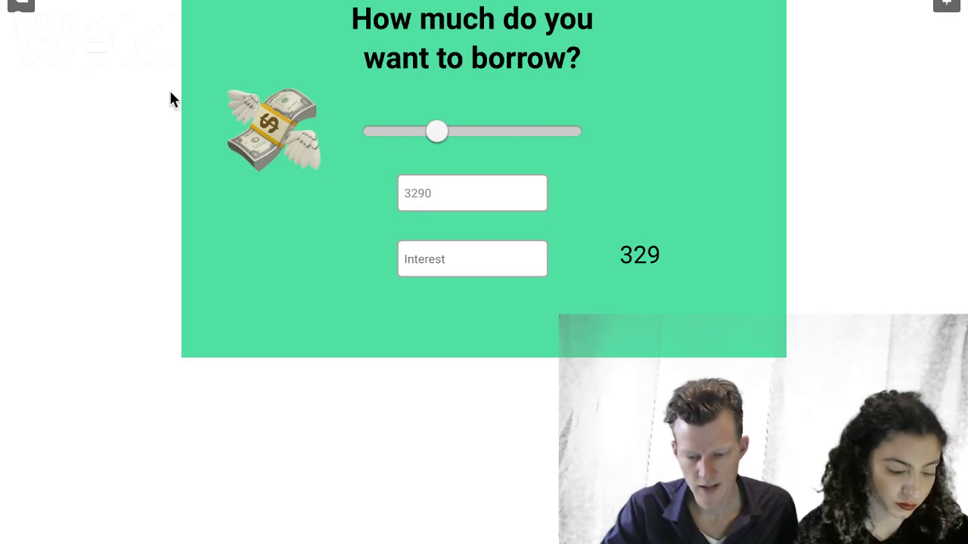
click(25, 6)
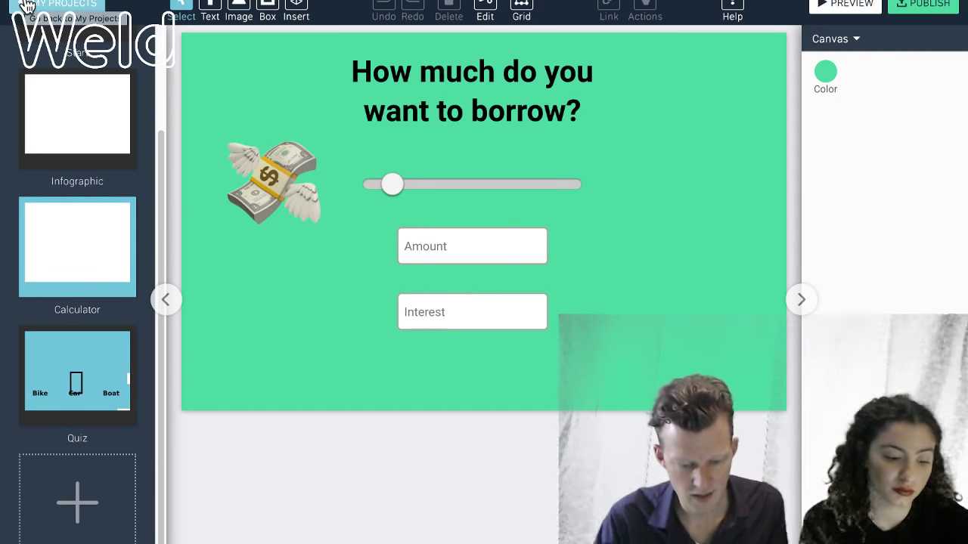
Step: On the Quiz screen, move the panda emoji down to the canvas's lower edge and slightly shorten the car emoji's box
click(95, 371)
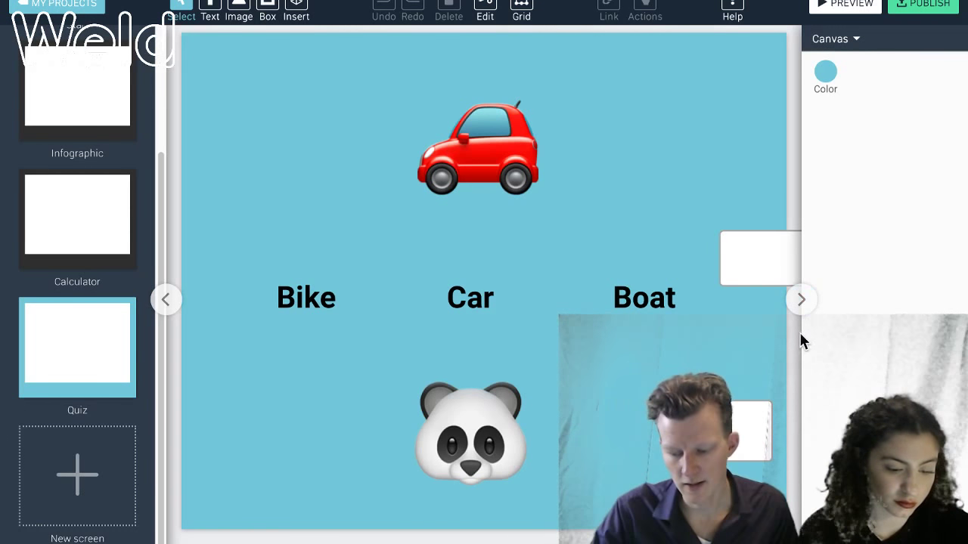
click(452, 447)
drag(482, 435, 476, 514)
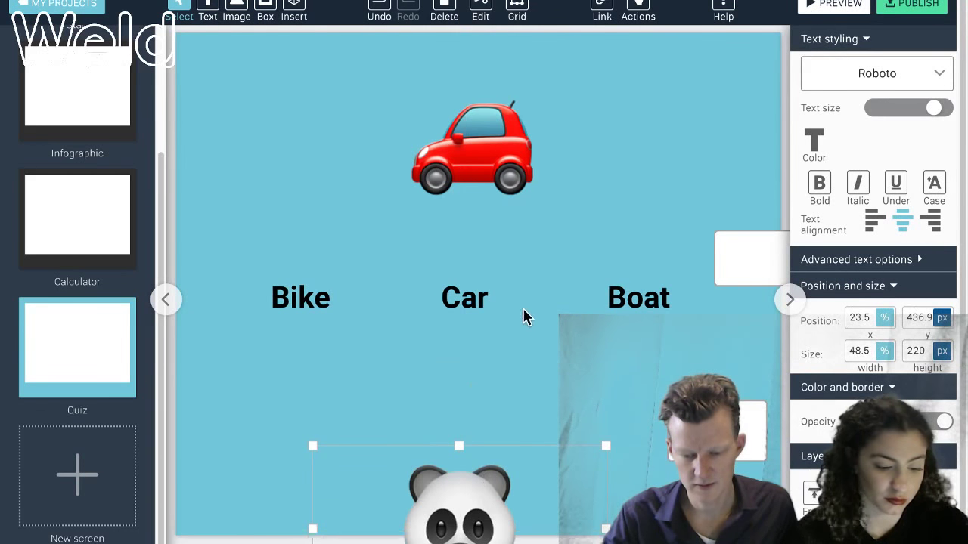
click(499, 155)
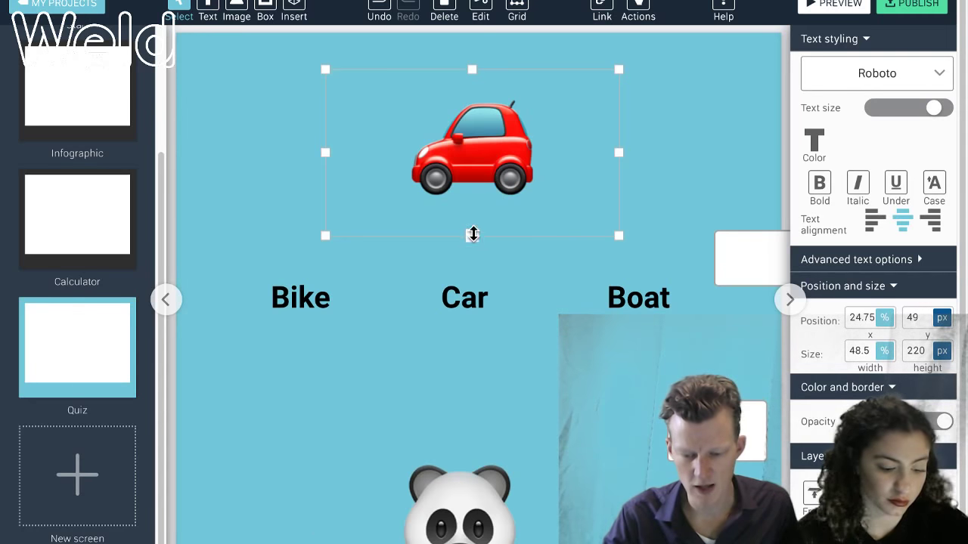
mouse_move(472, 234)
mouse_down()
mouse_move(473, 215)
mouse_move(472, 227)
mouse_up()
click(481, 299)
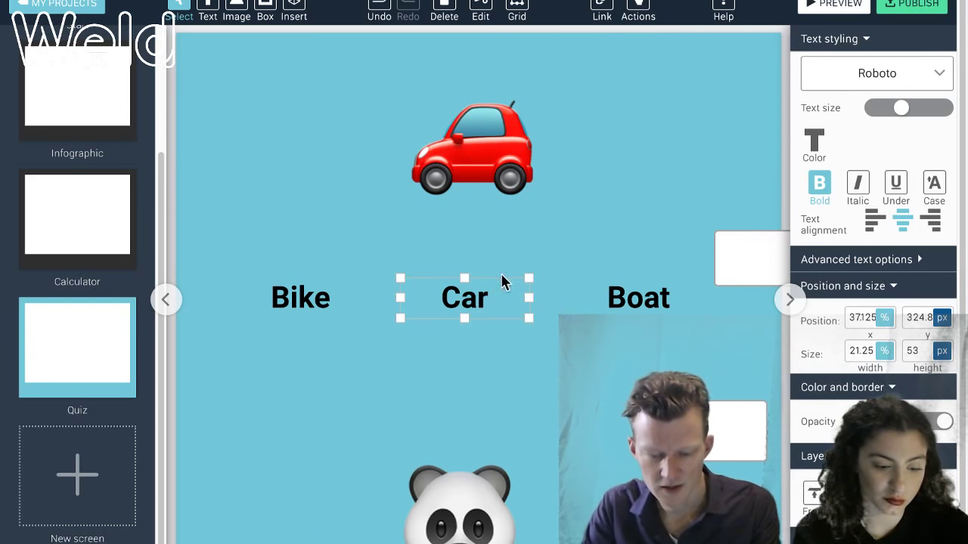
click(540, 406)
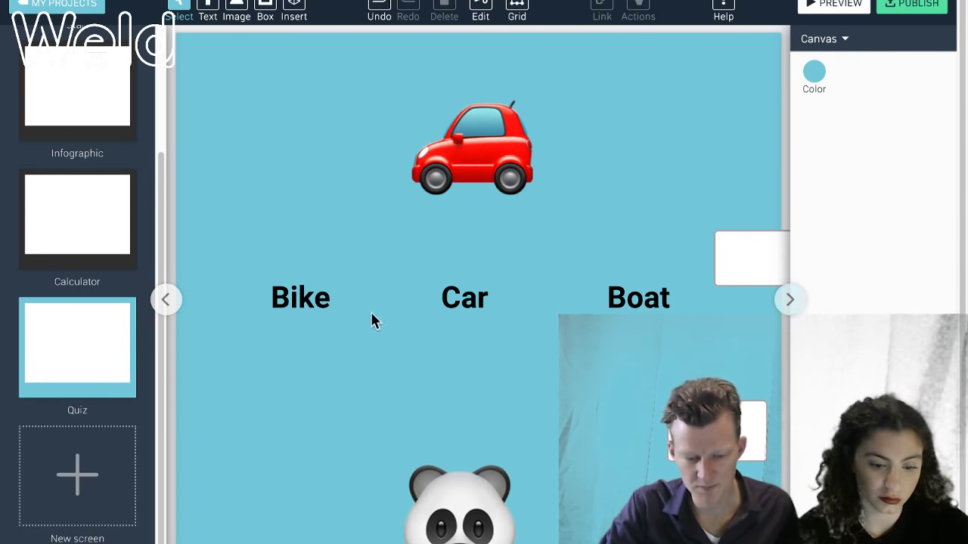
Step: Collapse both side panels, and place the empty input field beside the Boat text, narrowing it slightly
click(791, 303)
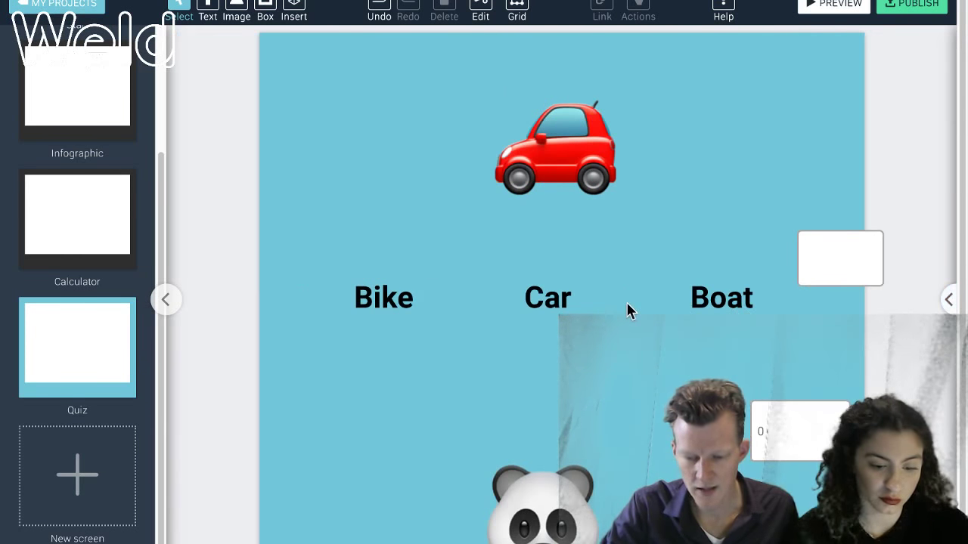
click(165, 301)
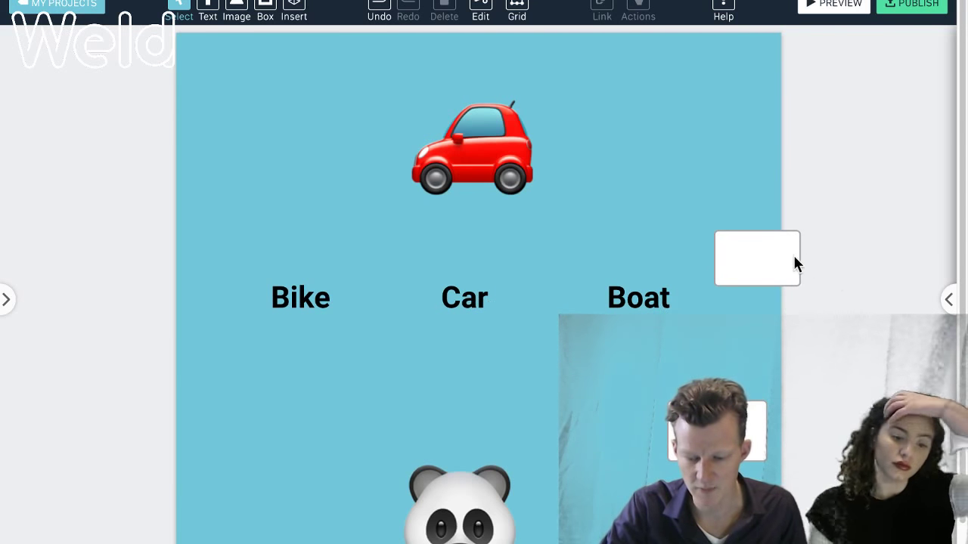
click(766, 267)
mouse_move(758, 279)
mouse_down()
mouse_move(758, 297)
mouse_move(786, 292)
mouse_move(766, 295)
mouse_up()
click(716, 431)
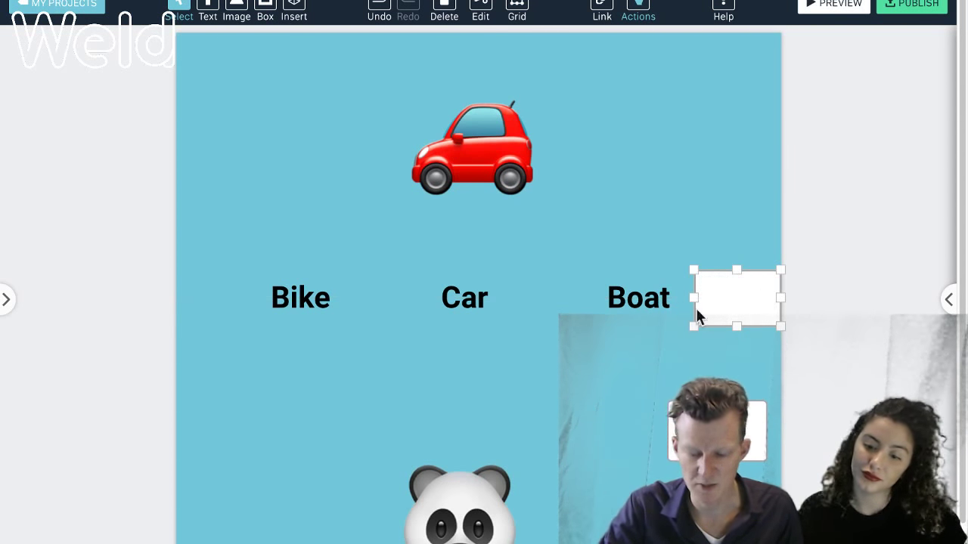
drag(695, 298, 703, 299)
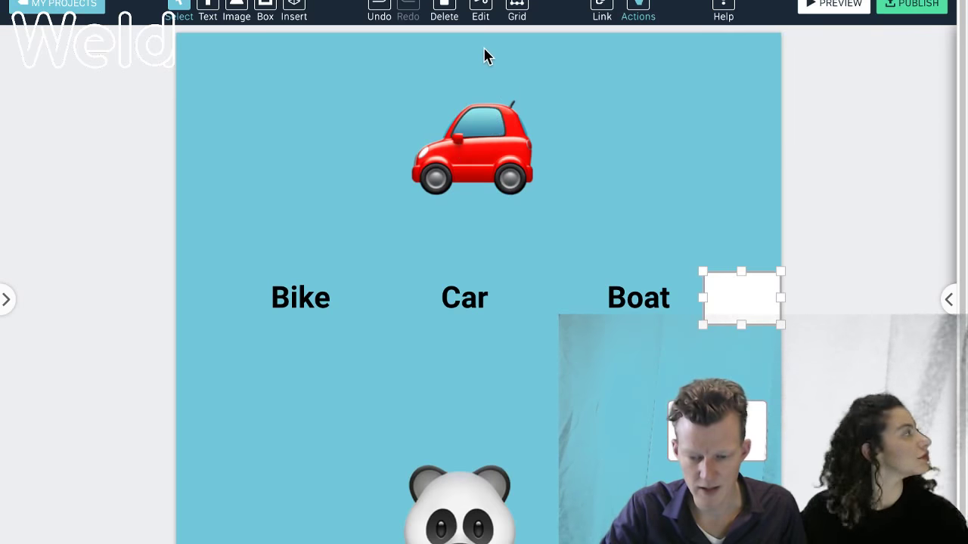
Step: Give the Car text a Click trigger followed by a Set value action
click(472, 305)
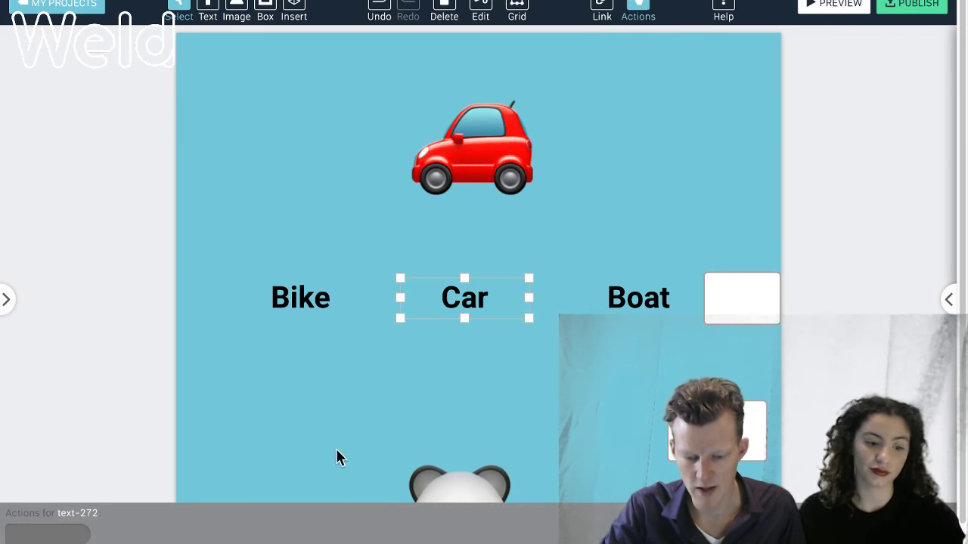
click(49, 538)
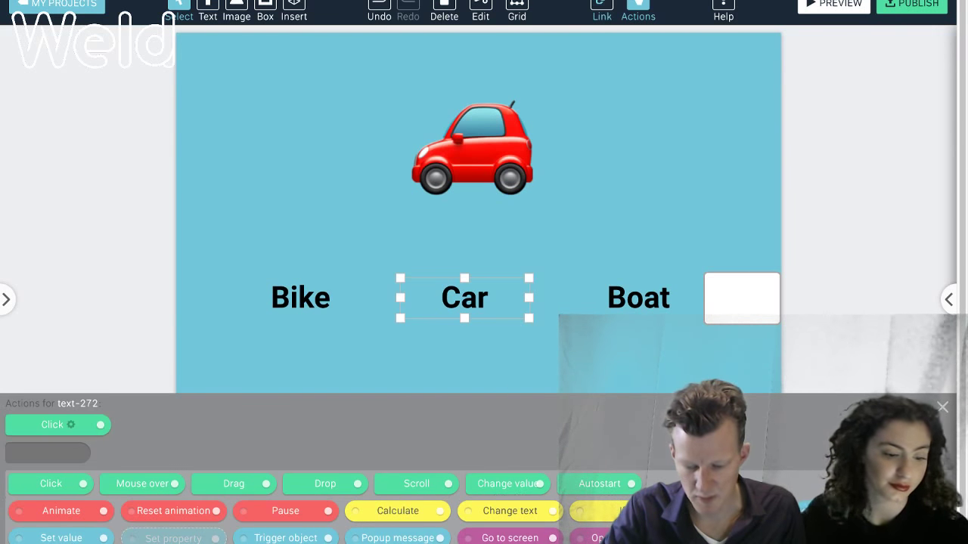
click(85, 533)
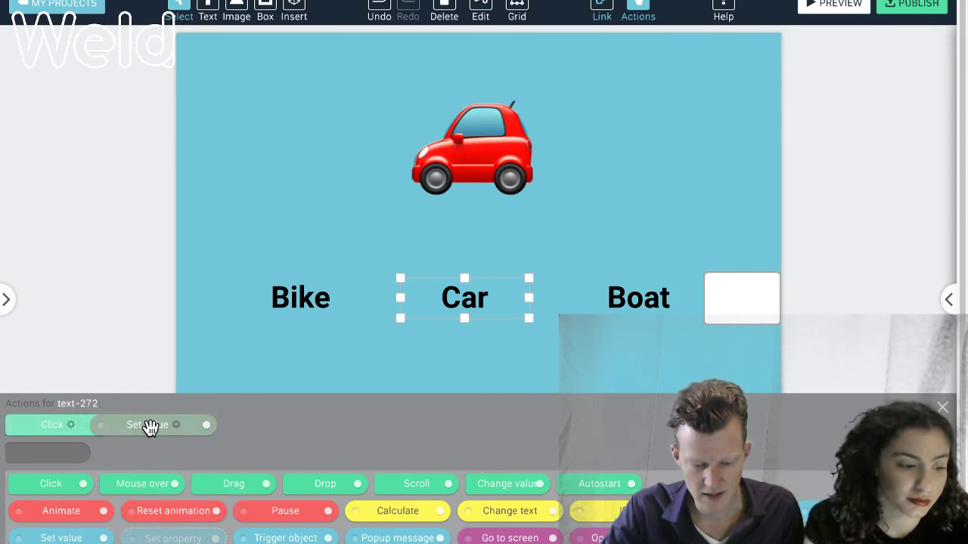
Step: Configure the Car text's Set value action to target the input field beside Boat, replacing the previous value with 1
click(149, 426)
click(188, 344)
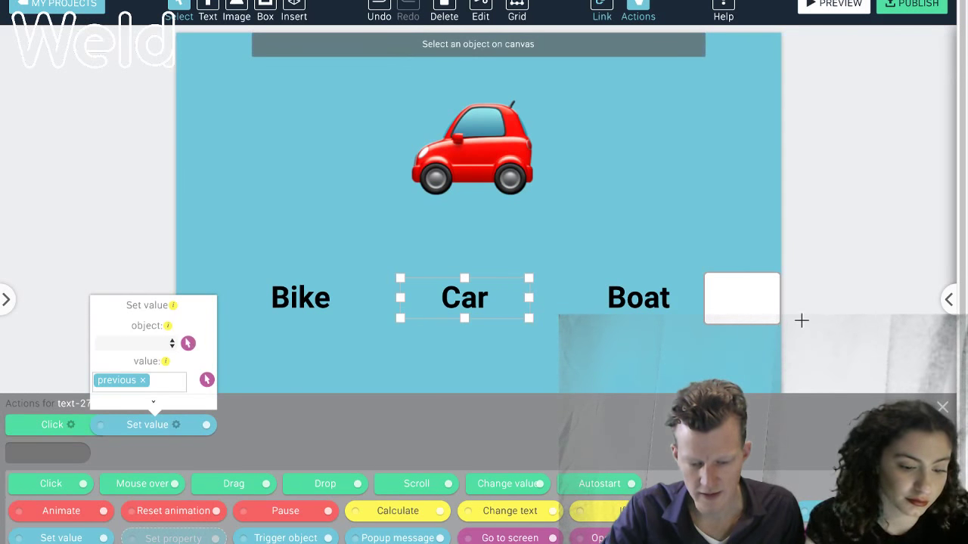
click(731, 294)
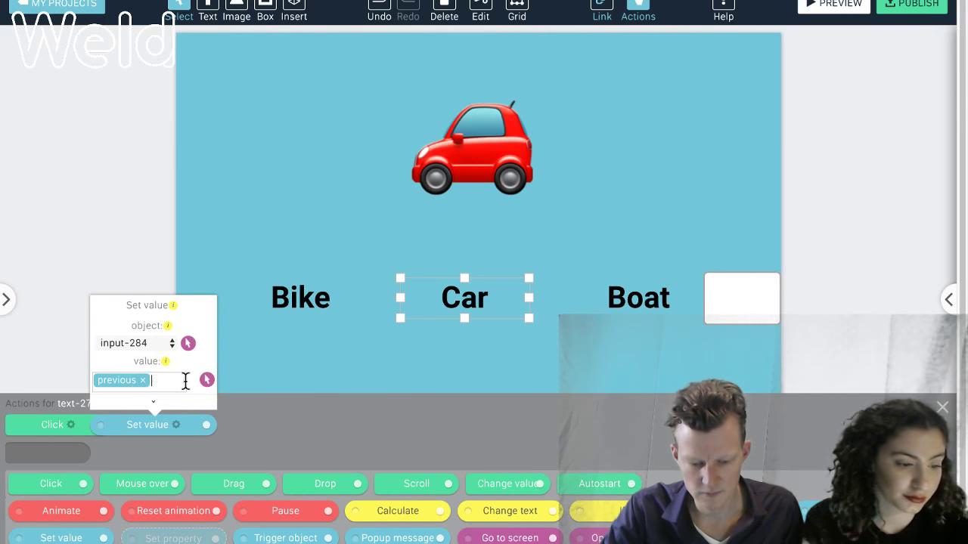
click(143, 381)
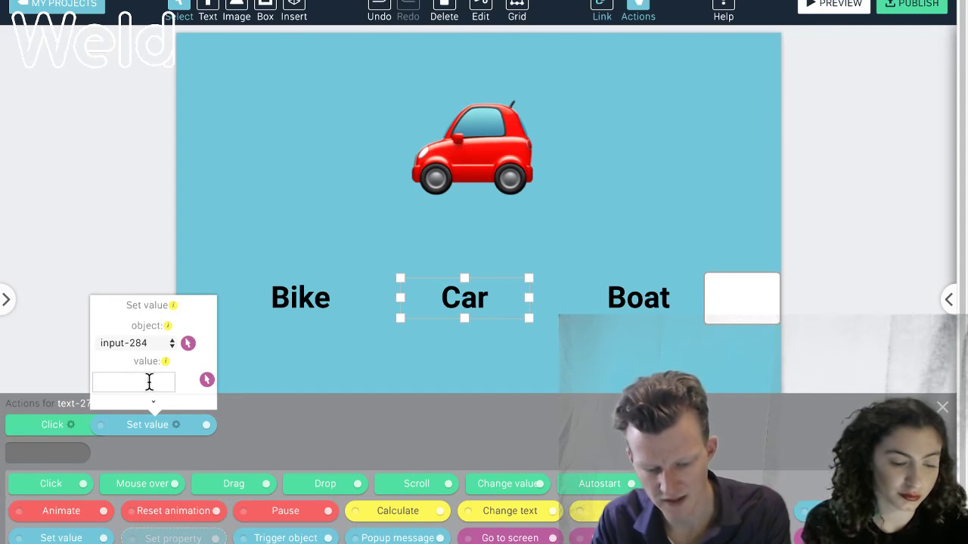
click(149, 381)
click(149, 382)
click(147, 381)
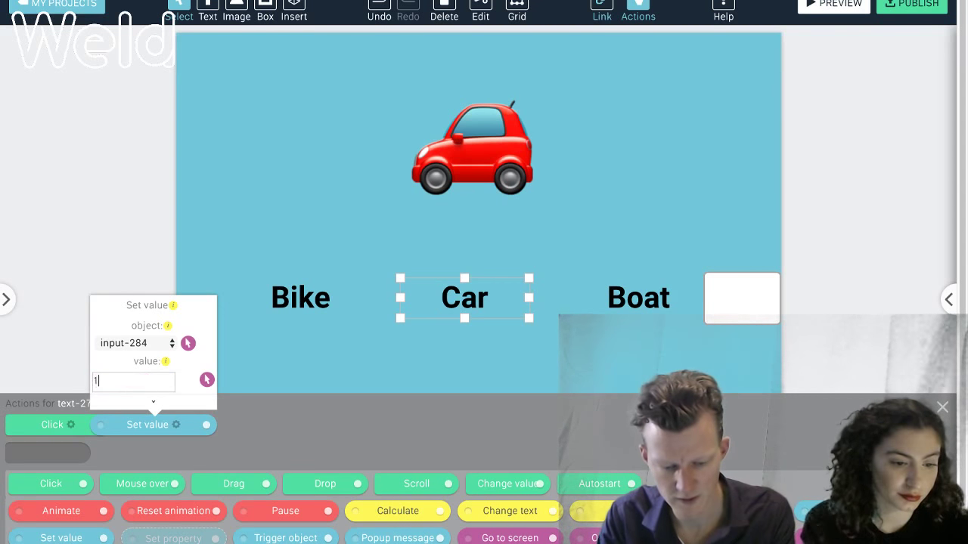
text(1)
key(Return)
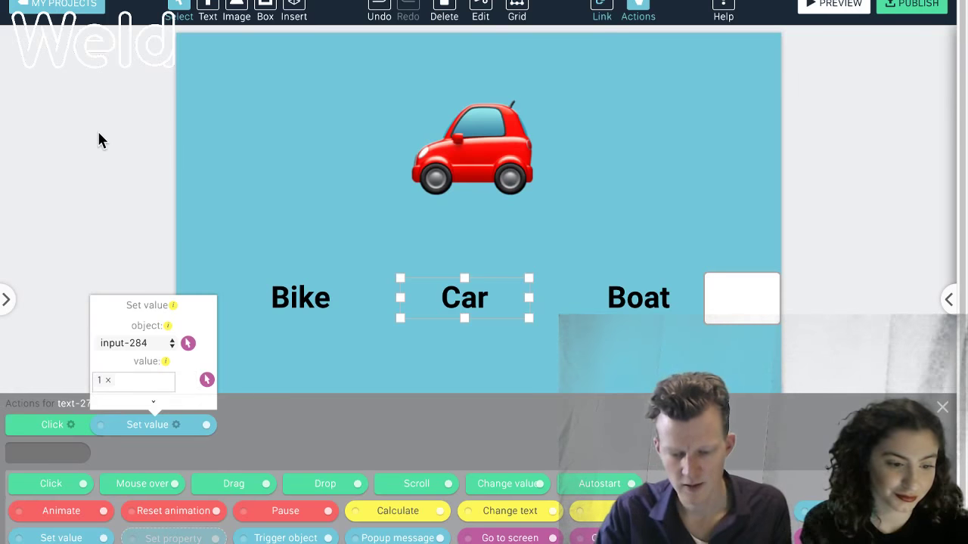
Step: Preview the quiz to test the Car answer's Set value action, and return to editing
click(99, 156)
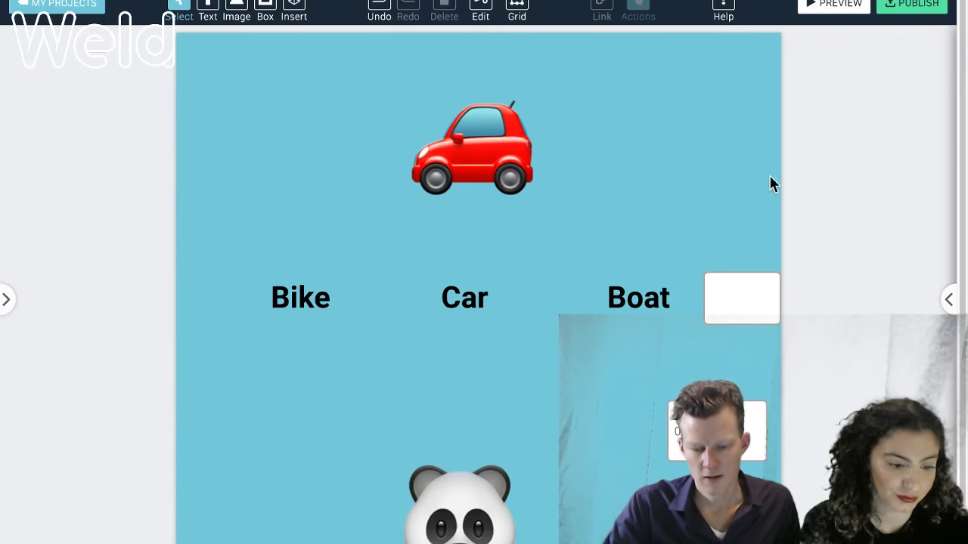
click(821, 15)
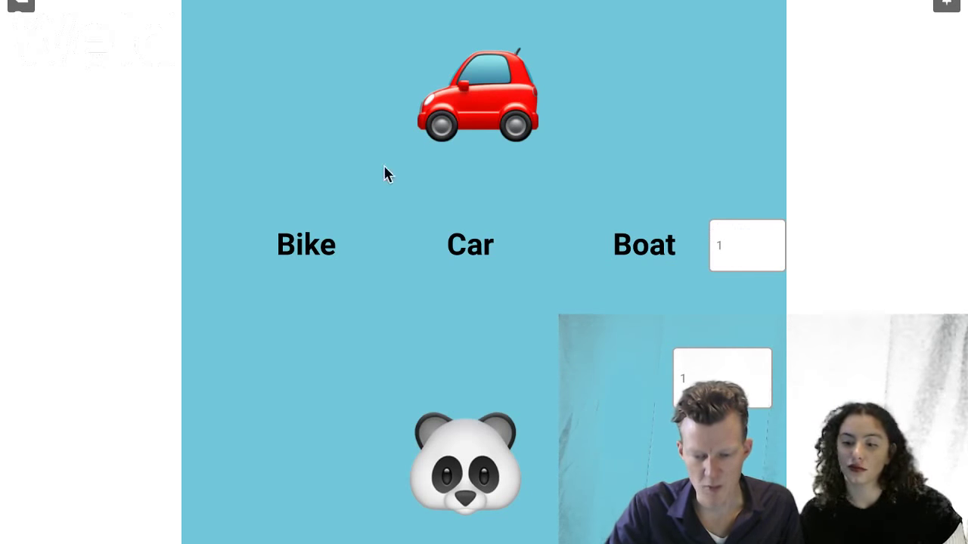
click(21, 6)
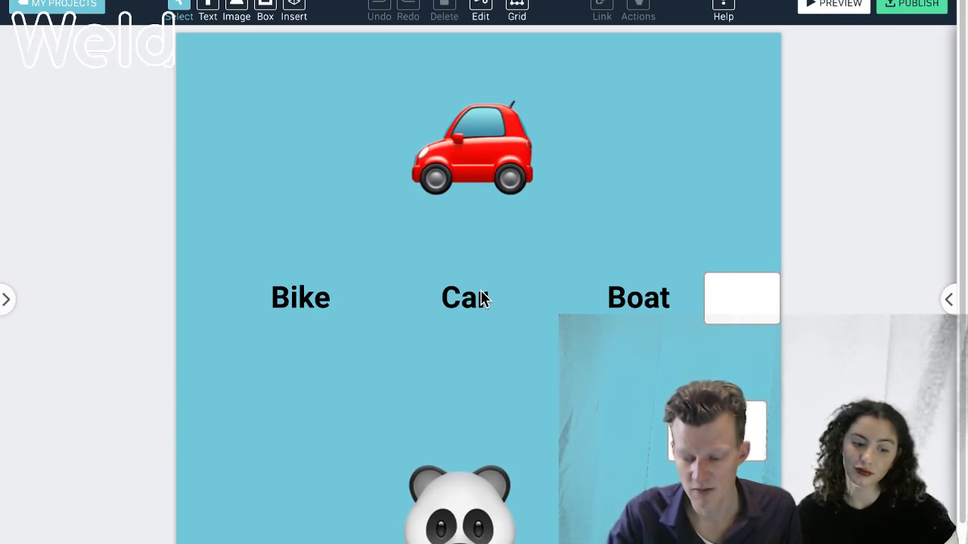
Step: Replace the Change value, Calculate and Set value actions of the input field beside Boat with an Autostart trigger
click(710, 298)
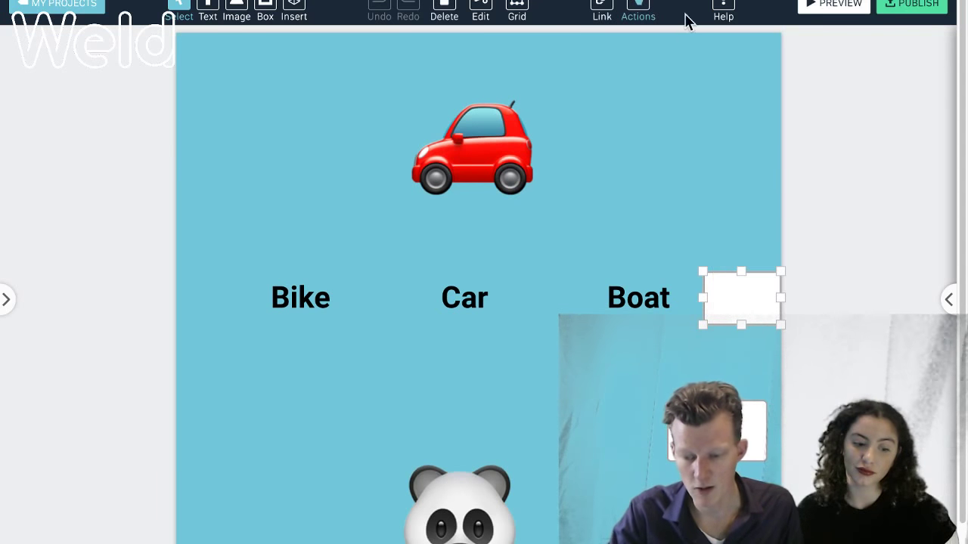
click(639, 6)
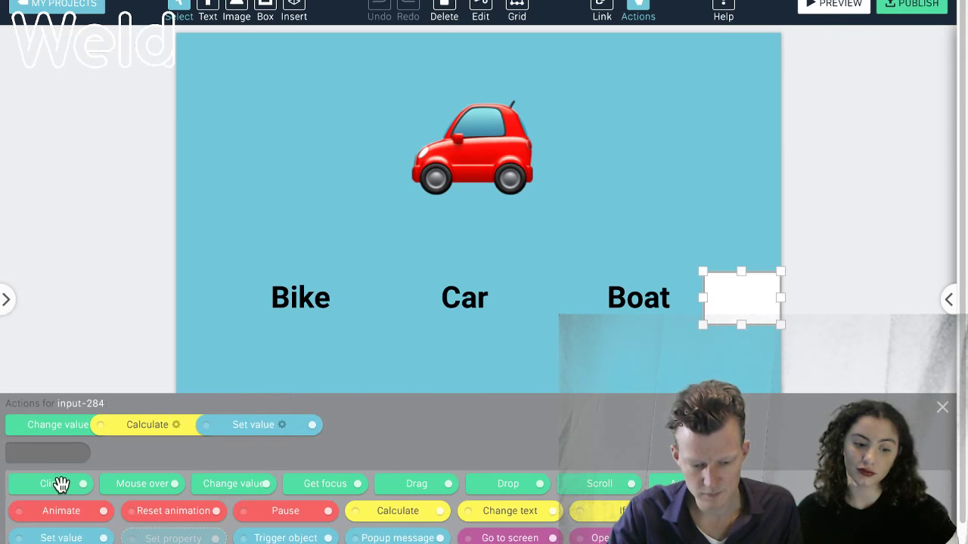
drag(61, 484, 93, 528)
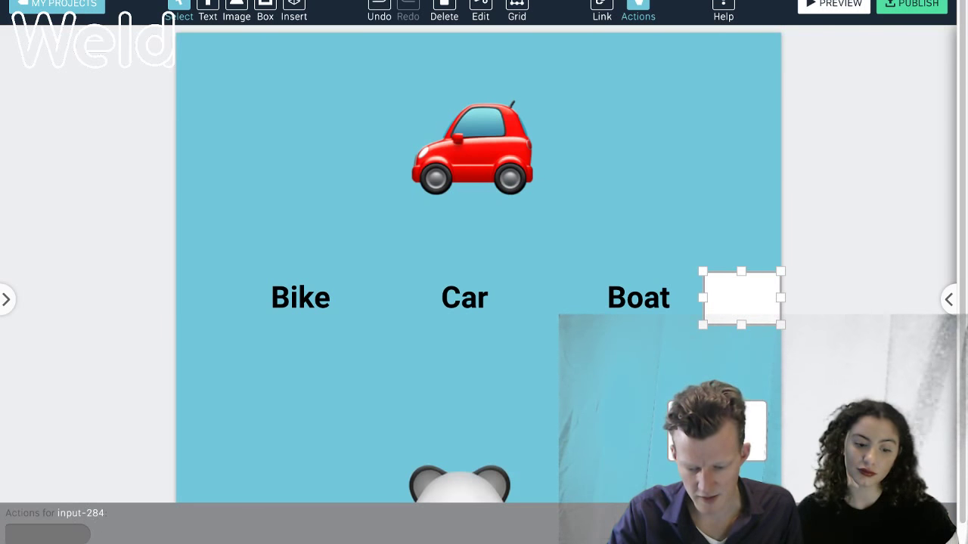
drag(473, 535, 48, 523)
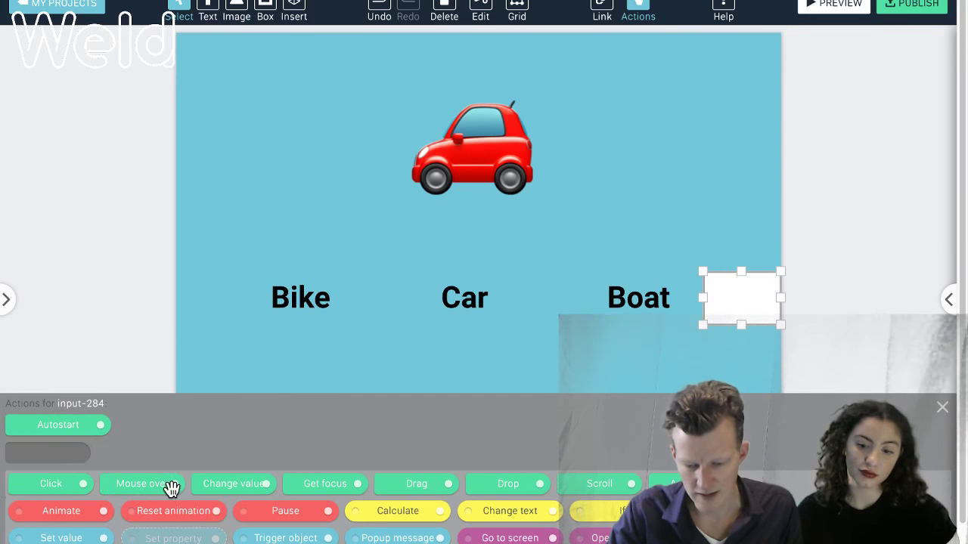
Step: Follow the Autostart trigger with a Set value action targeting the same input field, removing previous from its value
drag(71, 533, 147, 426)
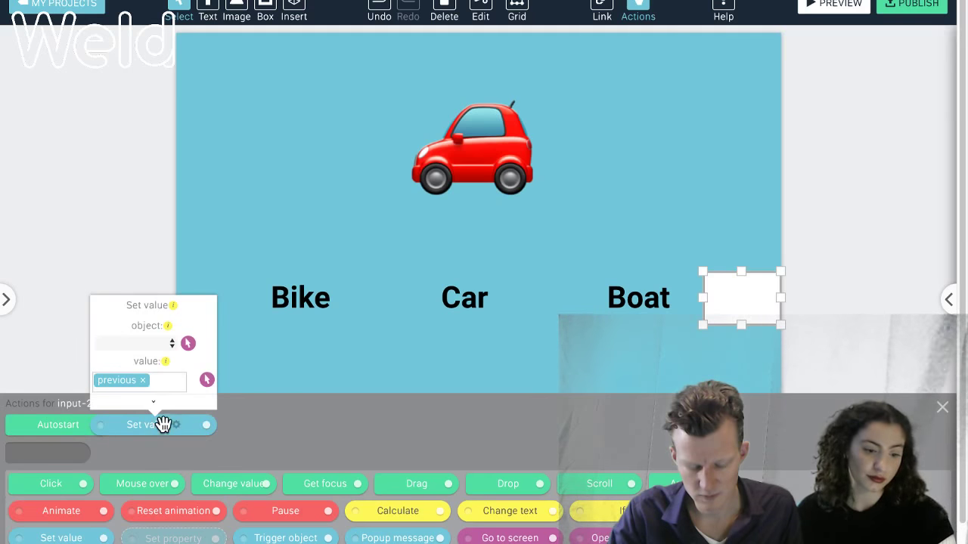
click(189, 345)
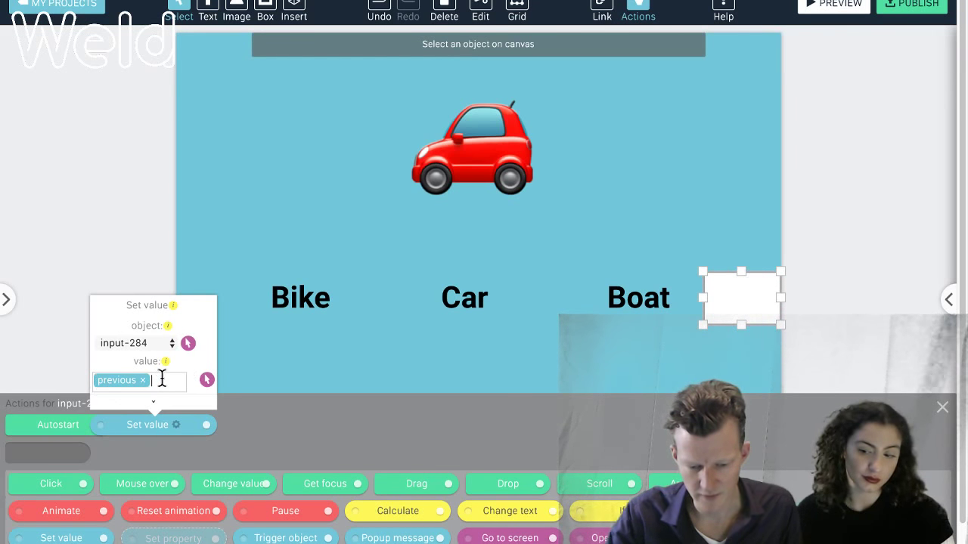
key(BackSpace)
click(162, 315)
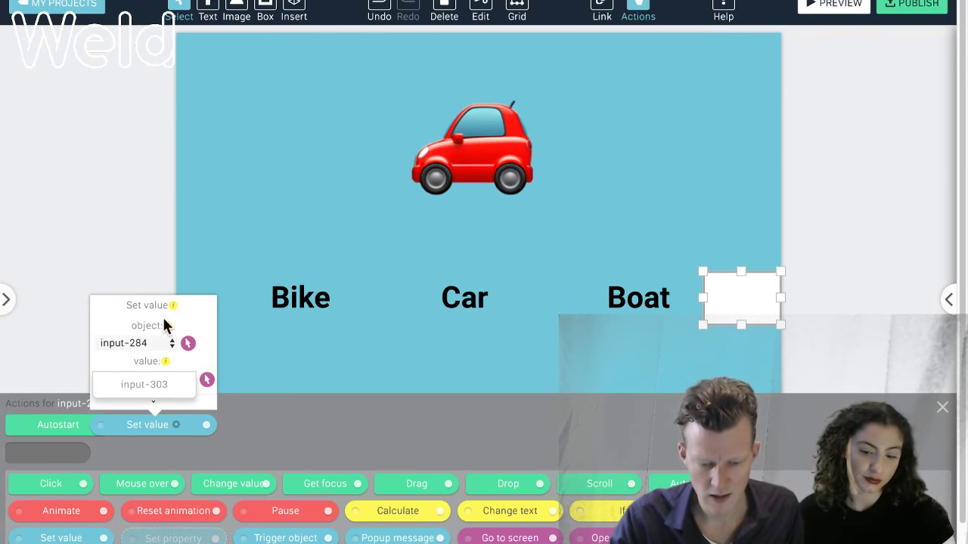
Step: Preview the quiz again to check what the input fields contain, and return to editing
click(150, 210)
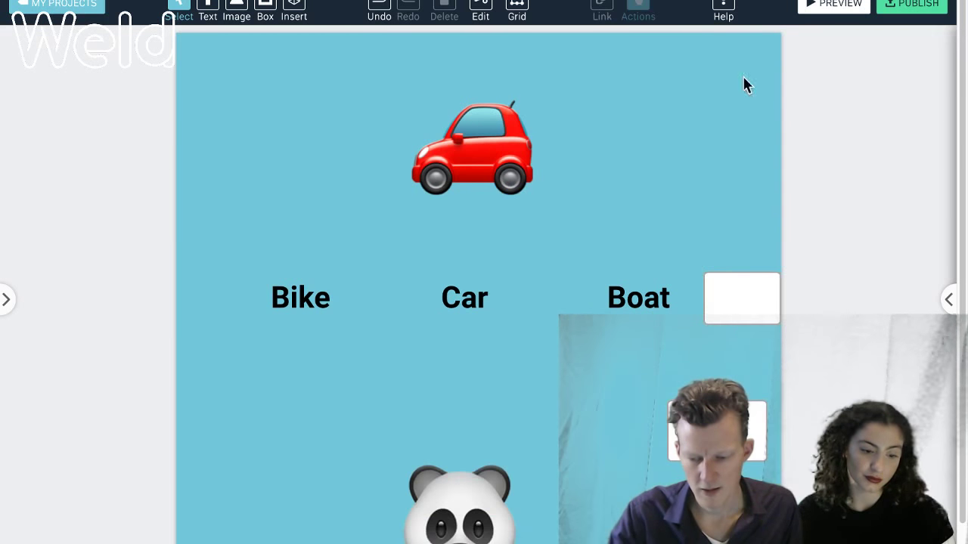
click(831, 6)
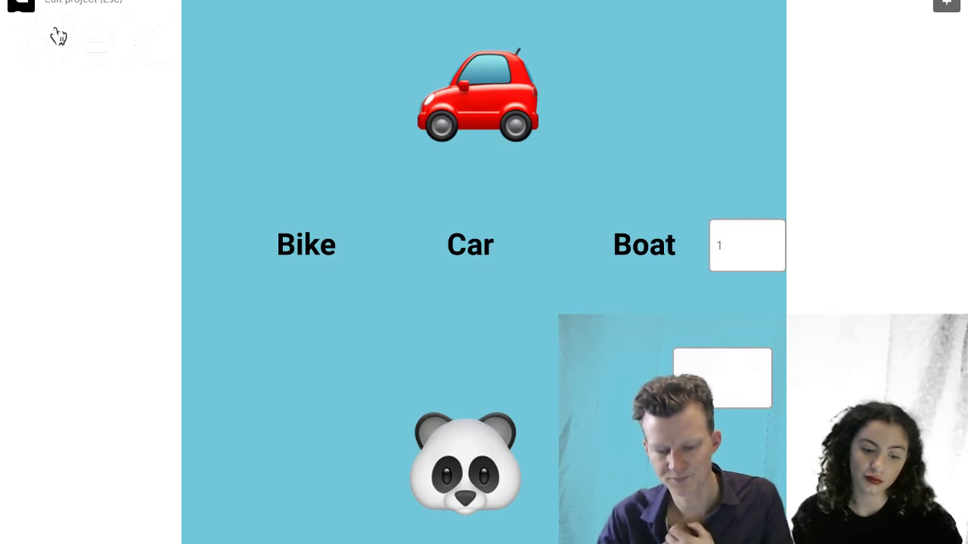
key(Escape)
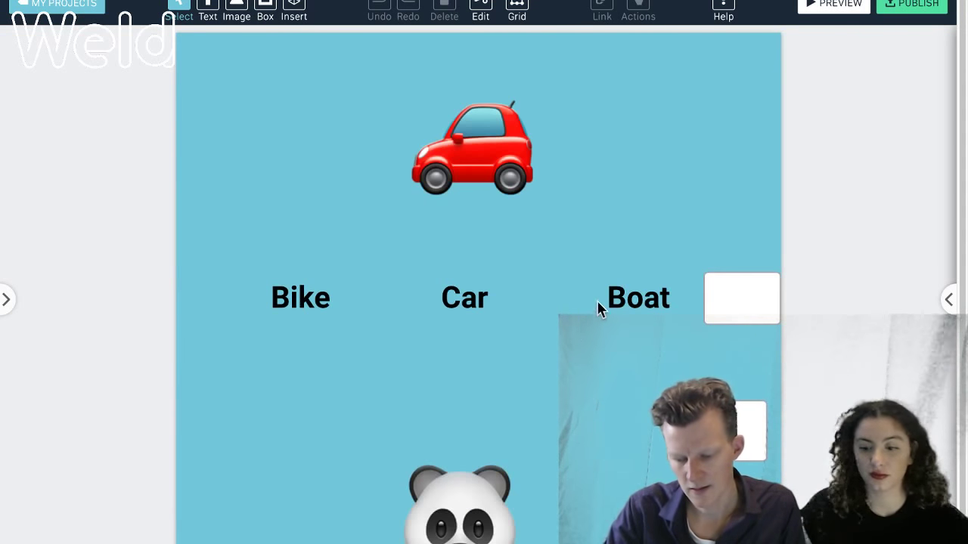
Step: Select both input fields and set their text size to 30
click(705, 304)
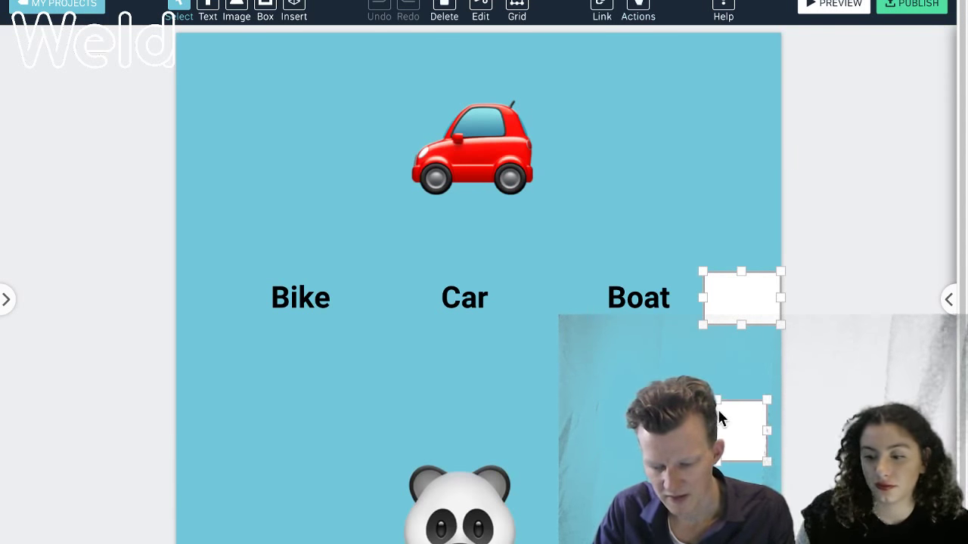
click(948, 299)
drag(884, 108, 894, 113)
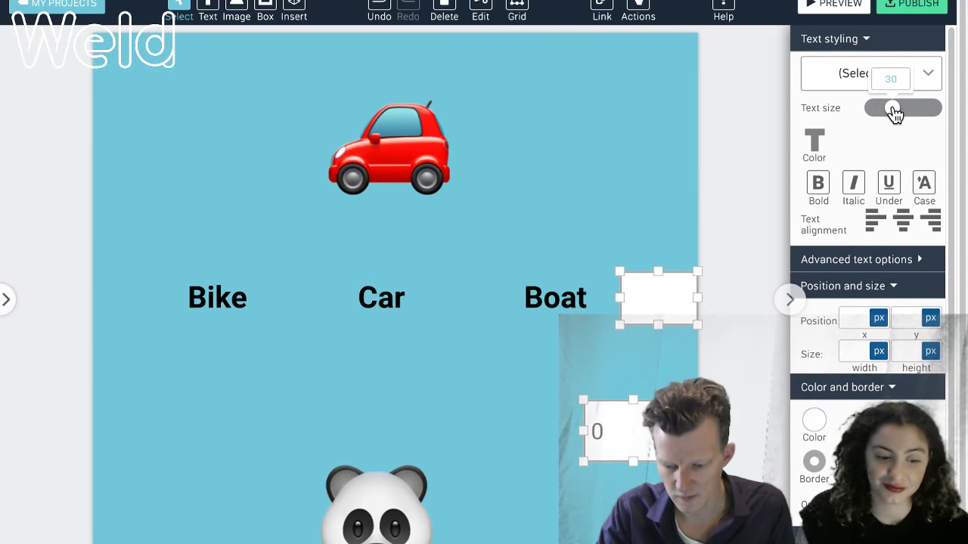
click(710, 341)
Step: Duplicate the Bike, Car and Boat texts together and place the copies in a row beneath the panda emoji
scroll(687, 326, down, 1)
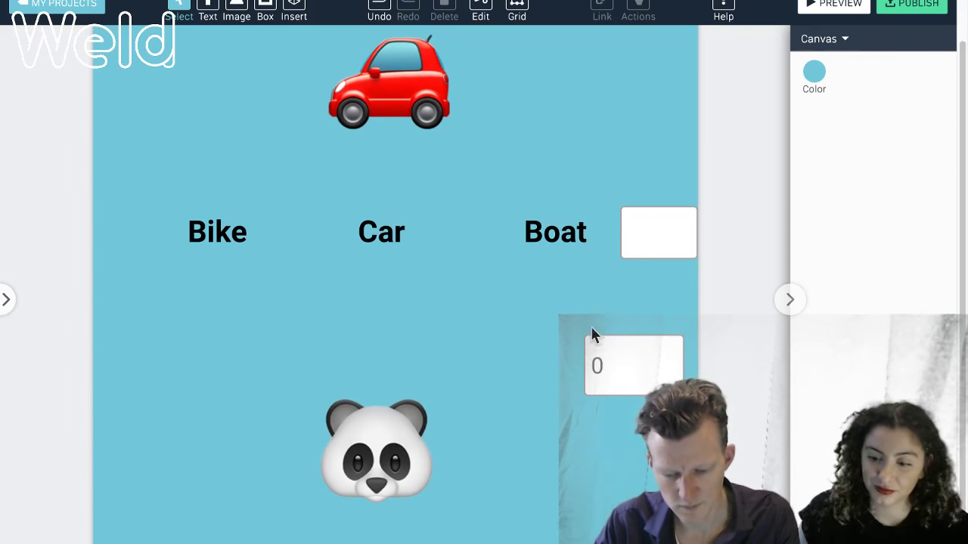
click(241, 240)
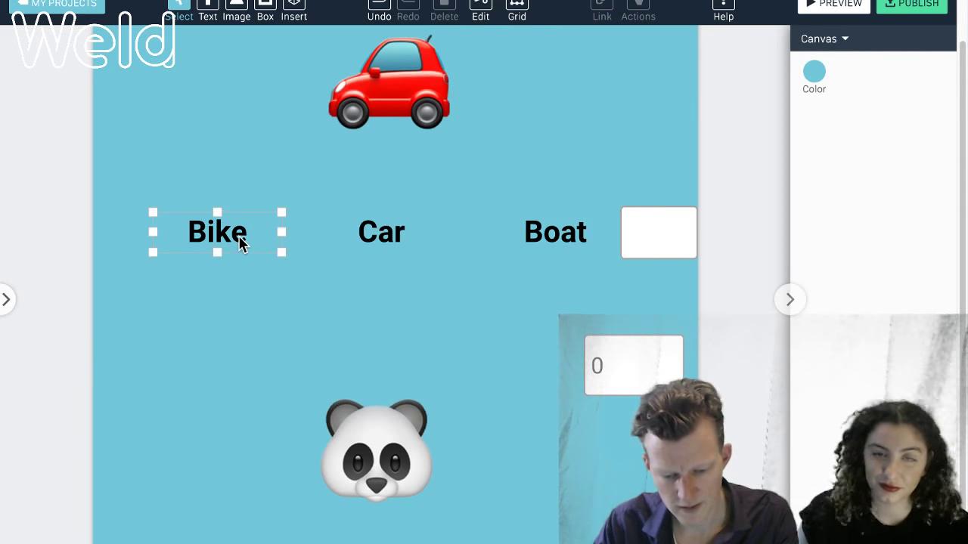
shift+click(391, 249)
shift+click(541, 244)
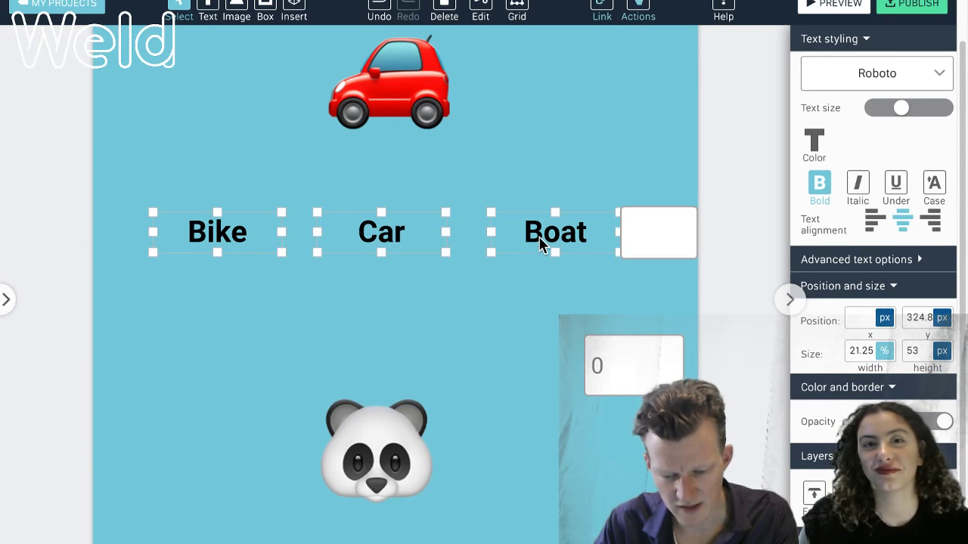
click(387, 244)
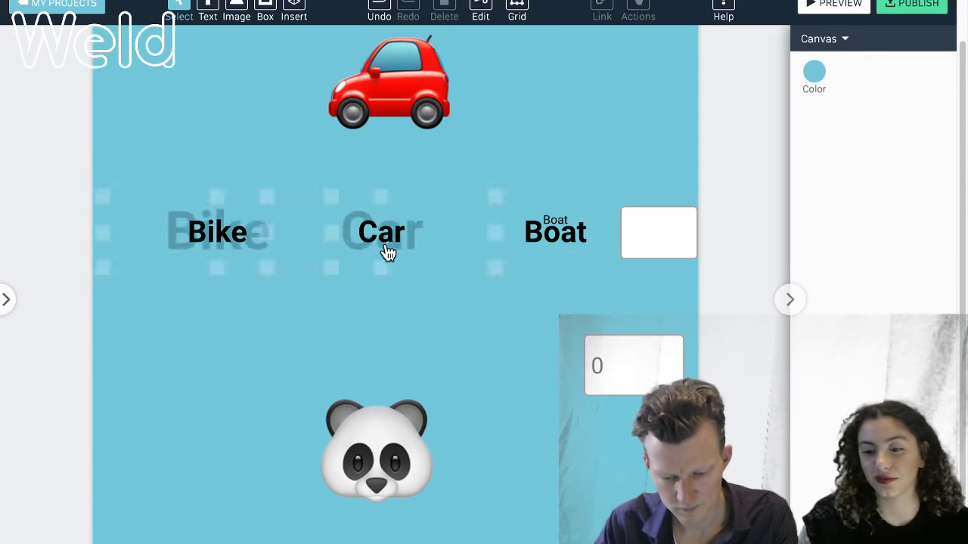
key(ctrl+d)
drag(381, 249, 369, 543)
Step: Change the duplicated Boat text beneath the panda emoji to Panda
click(514, 455)
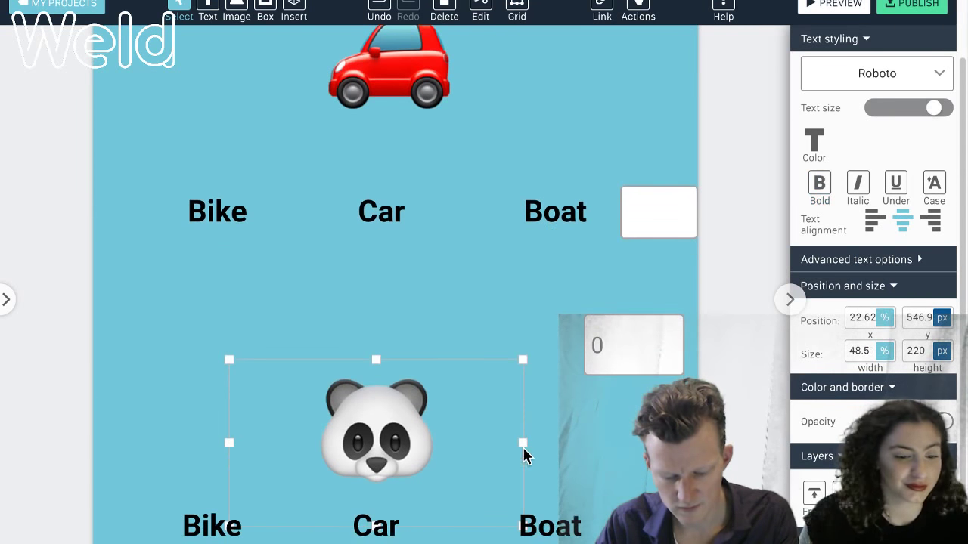
click(555, 533)
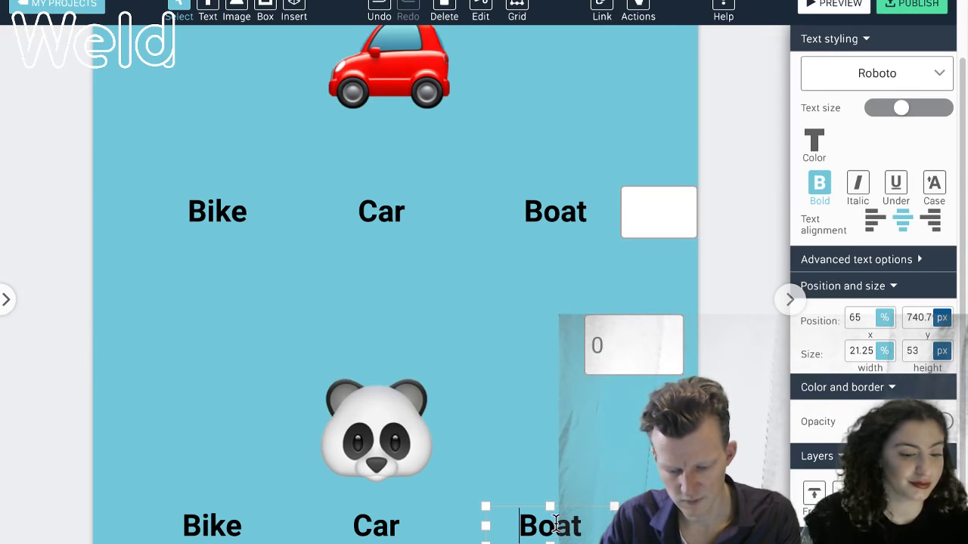
text(Panda)
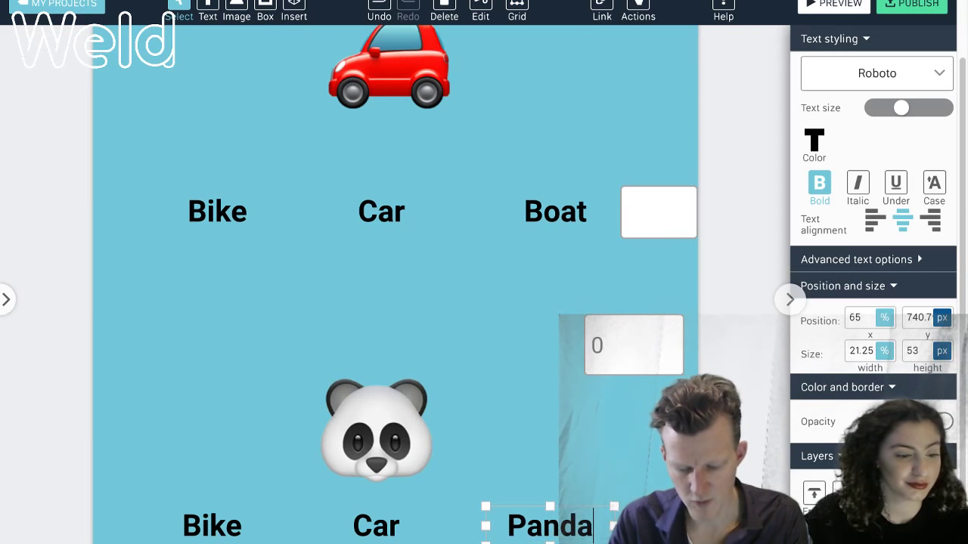
click(633, 454)
Step: Duplicate the empty input field beside Boat and place the copy beside the Panda text
click(663, 231)
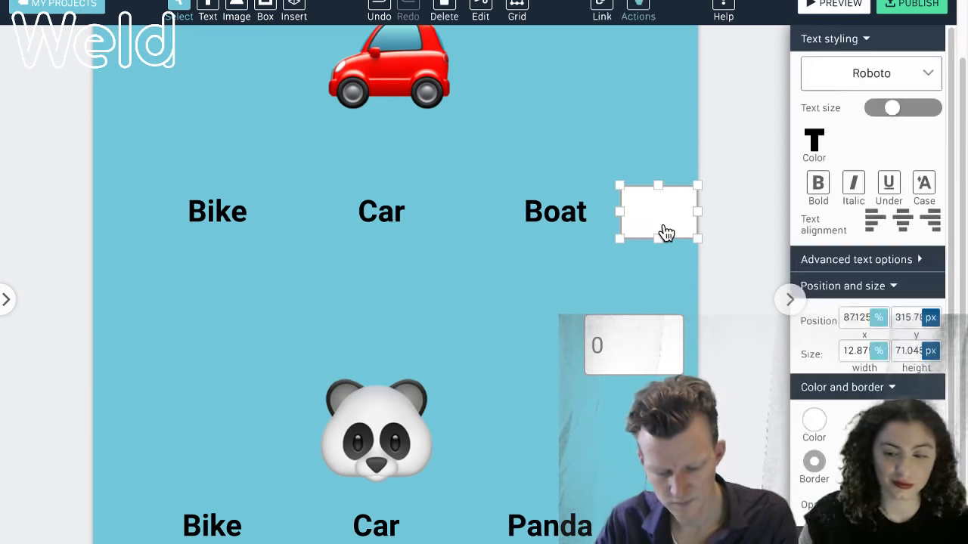
key(ctrl+d)
drag(666, 232, 654, 499)
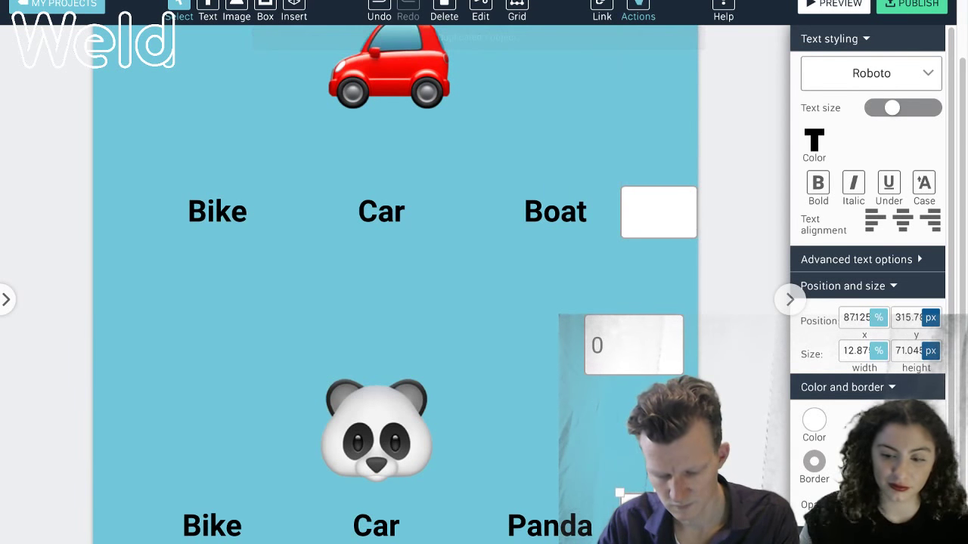
key(Escape)
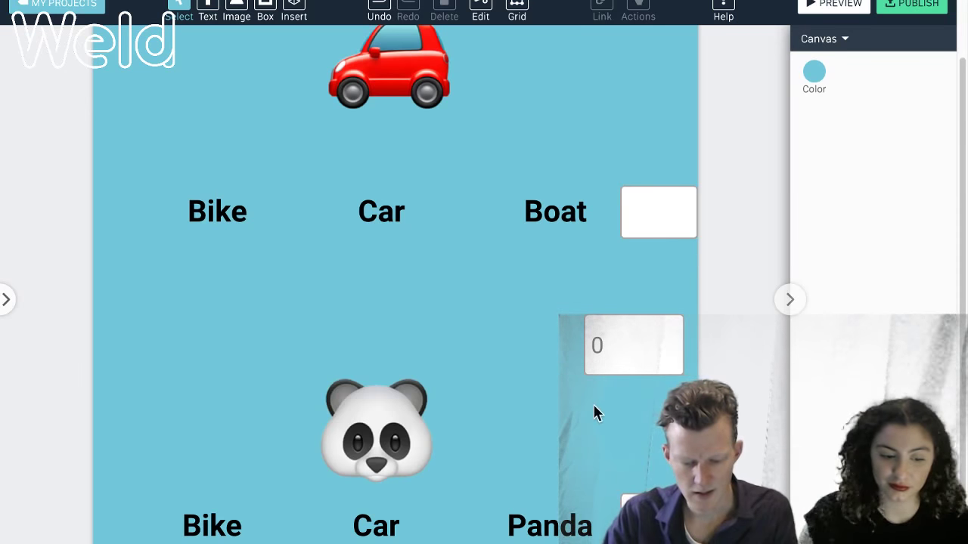
Step: Move the input field showing 0 down below the Panda text
click(652, 348)
drag(635, 356, 632, 533)
scroll(538, 415, down, 1)
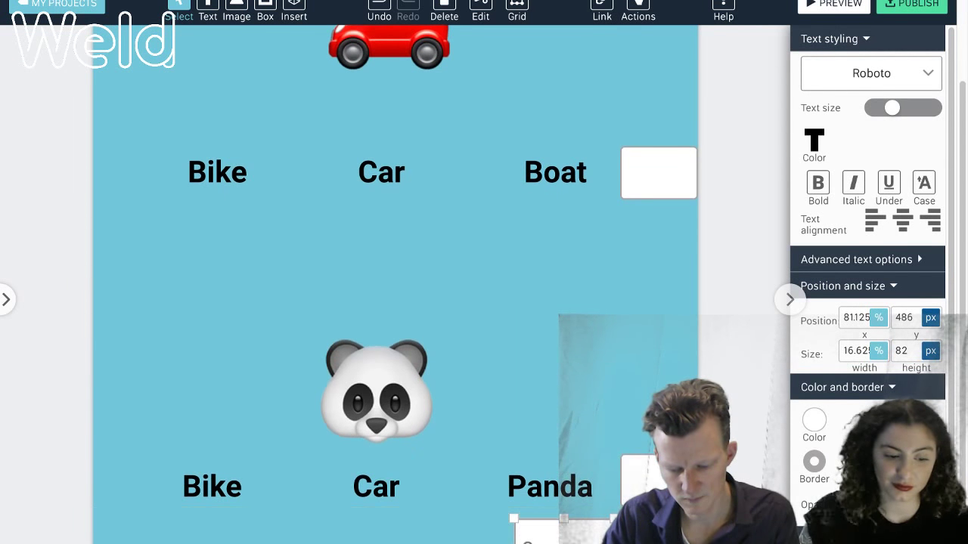
Step: Remove the Click and Set value actions from the duplicated Car text under the panda emoji
scroll(540, 496, down, 2)
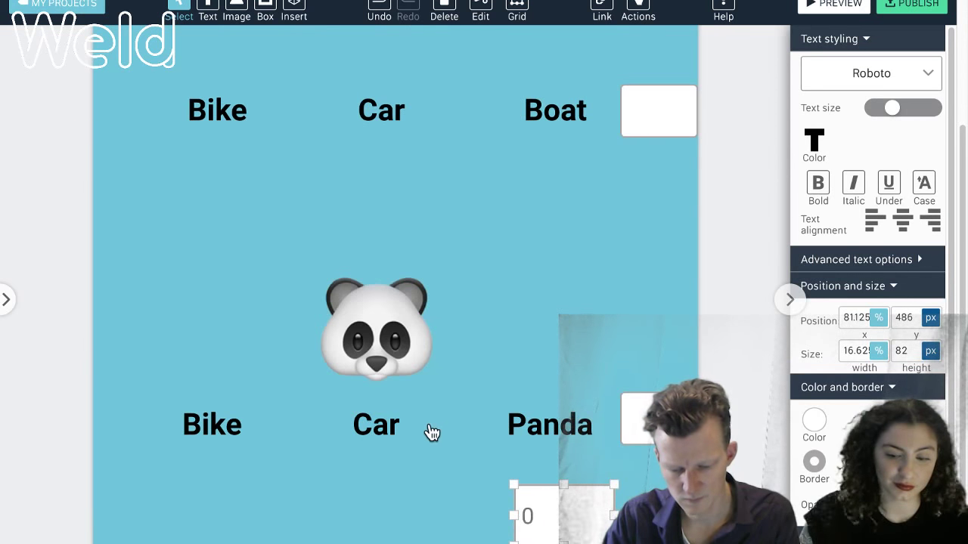
click(378, 428)
click(640, 8)
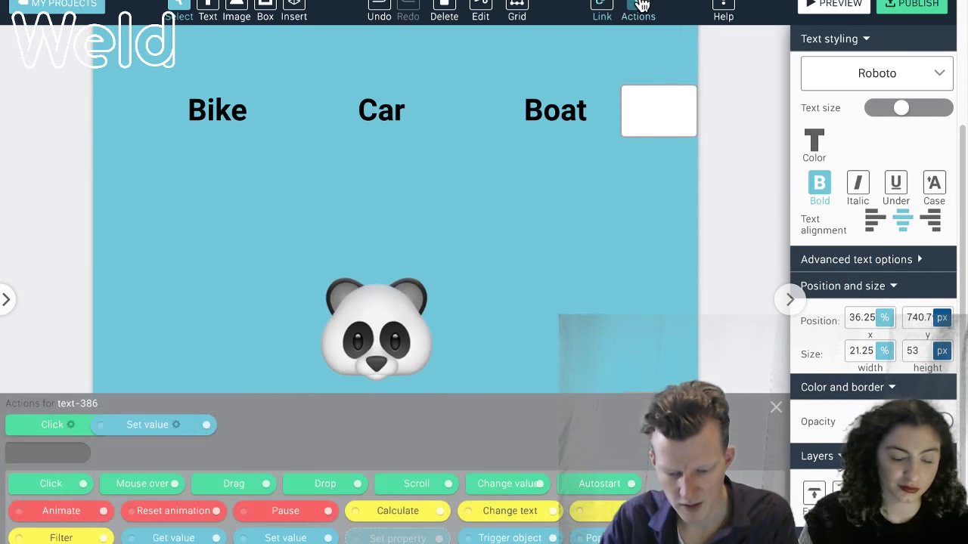
drag(60, 428, 83, 537)
Step: Add a Click trigger followed by a Set value action to the Panda text under the panda emoji
click(544, 432)
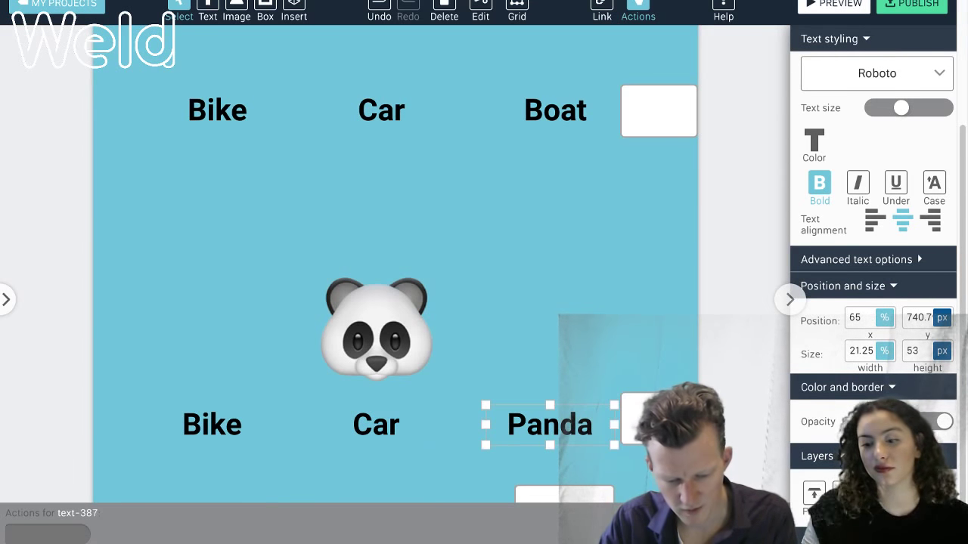
click(52, 529)
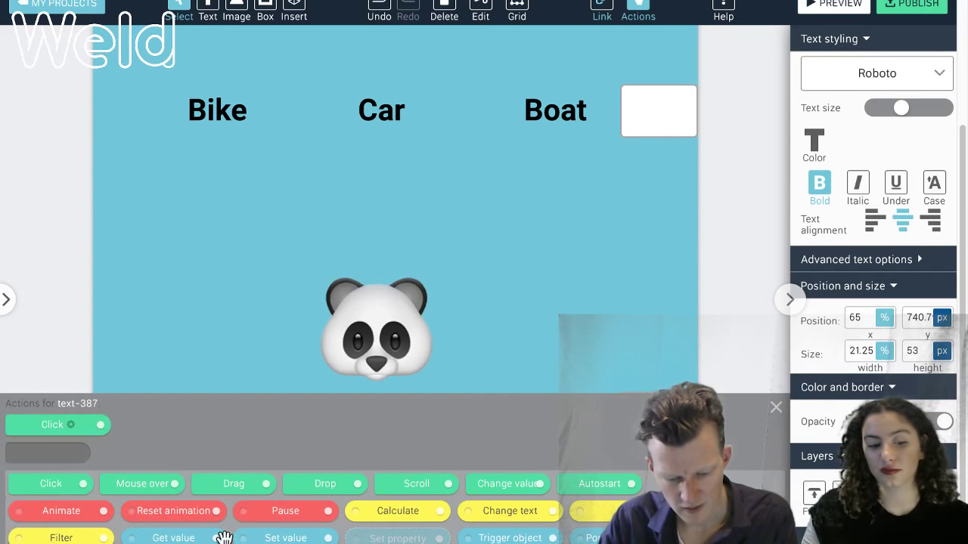
drag(260, 538, 95, 419)
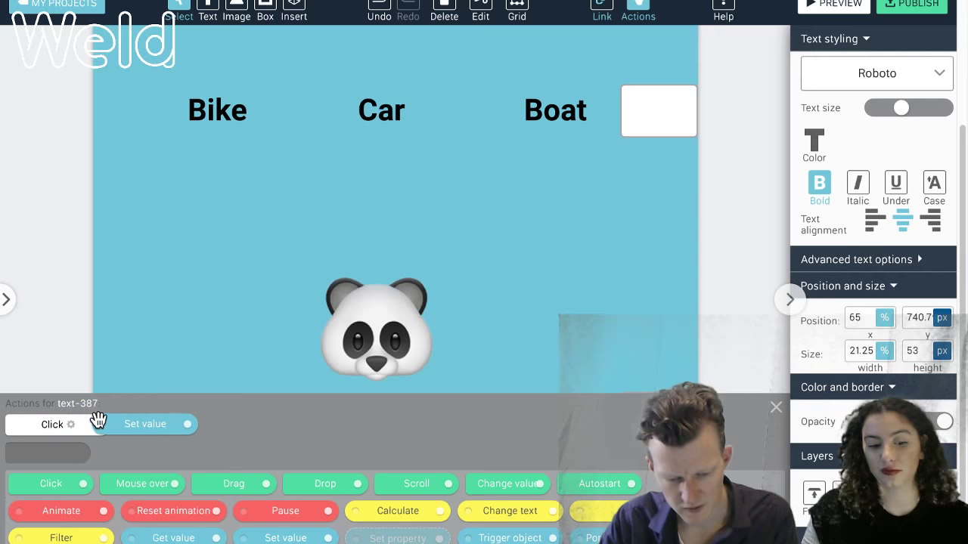
Step: Configure the Panda text's Set value action with value 1 and the input field beside Panda as its object
click(153, 425)
key(BackSpace)
text(text-271)
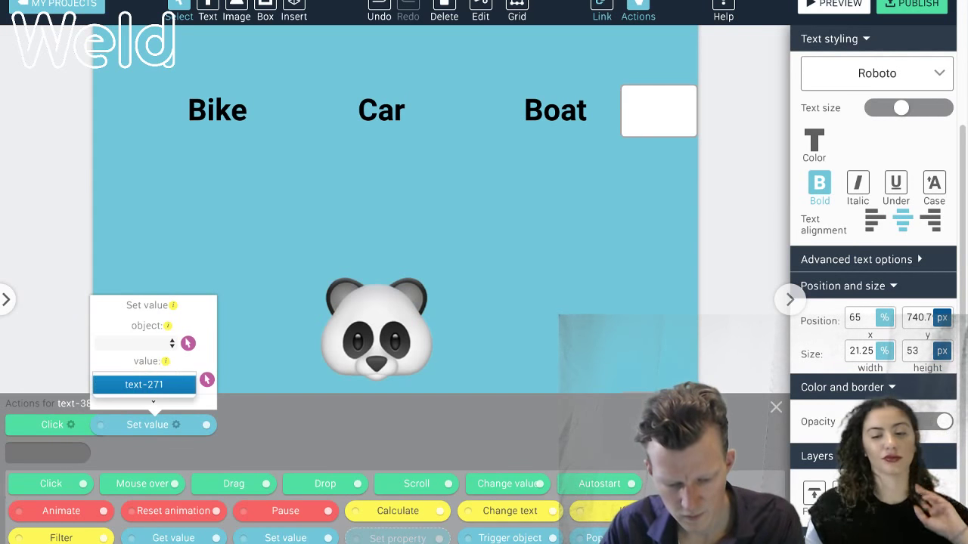
text(1)
key(Return)
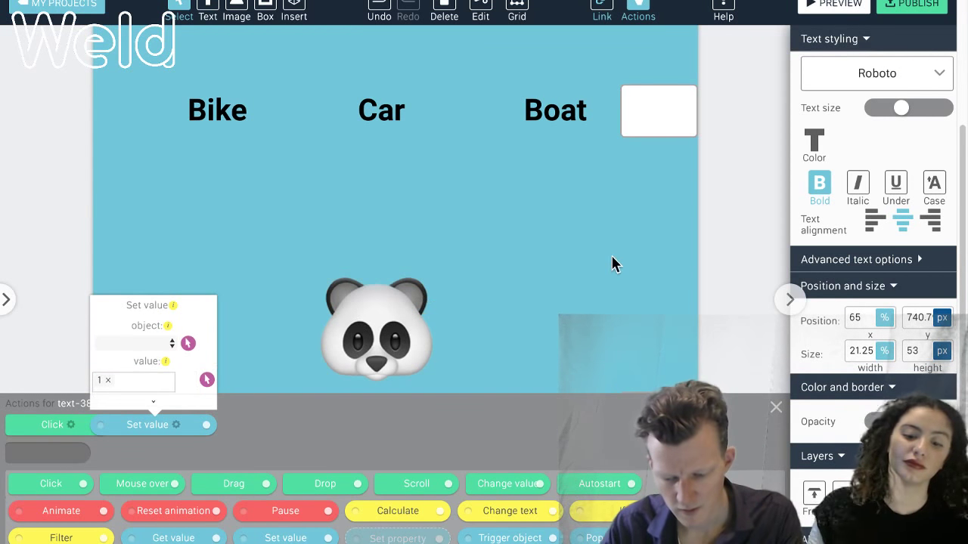
click(188, 344)
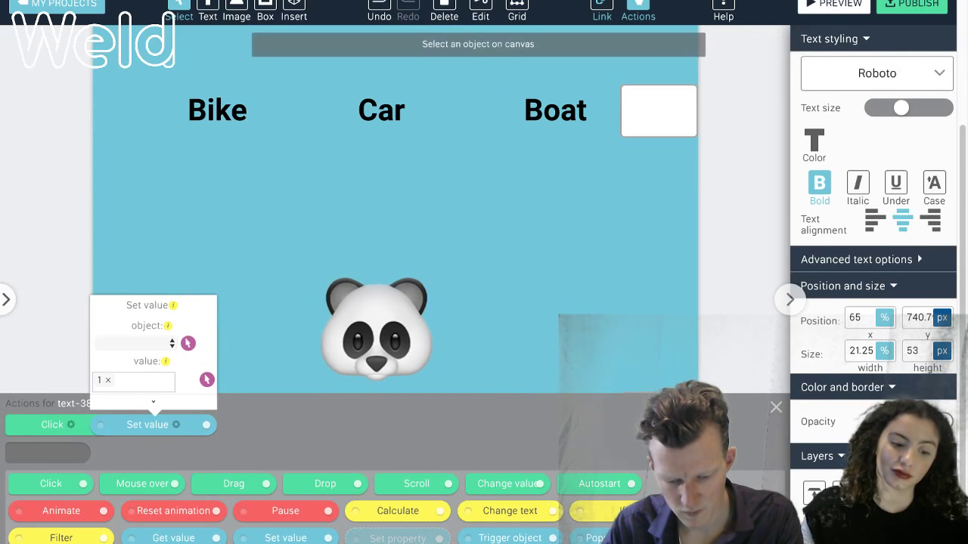
click(774, 411)
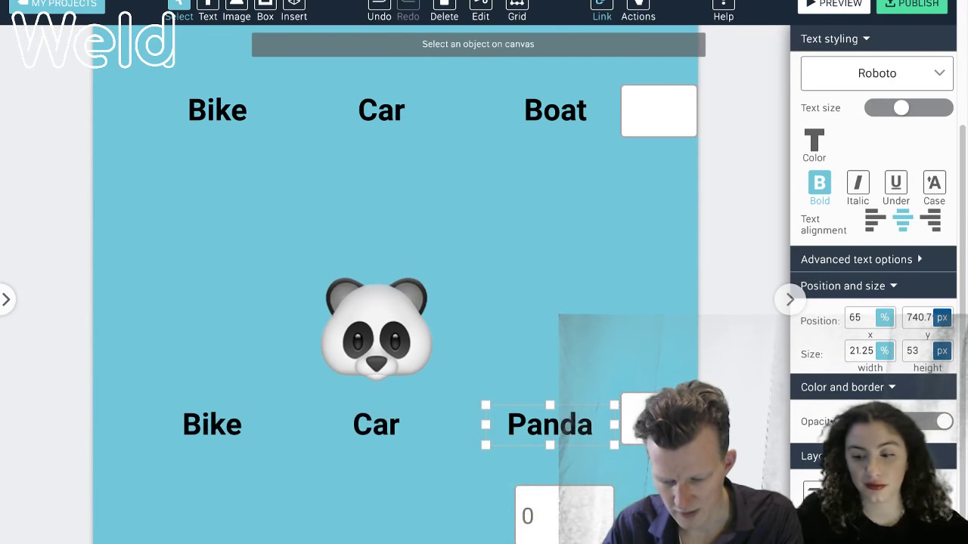
click(635, 412)
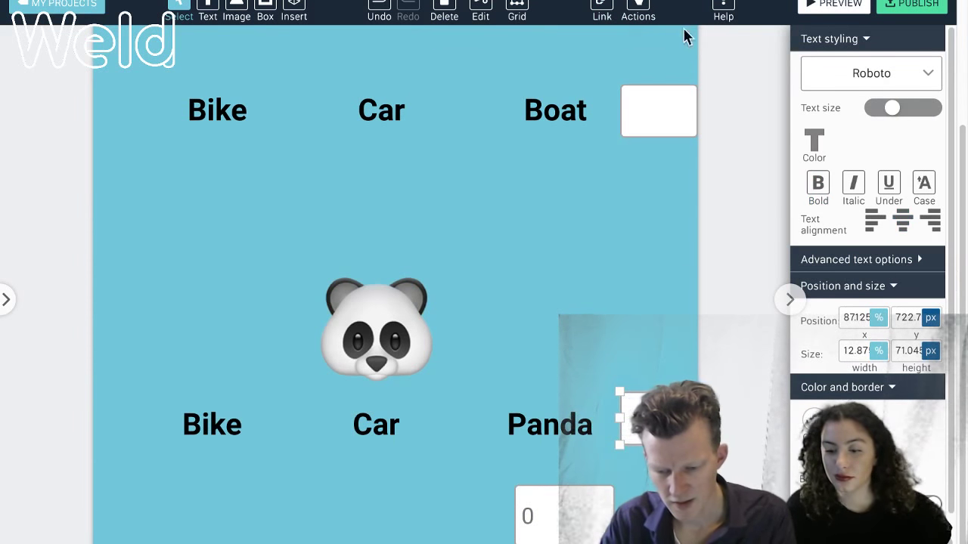
Step: Retarget the Autostart Set value action of the input field beside Panda to that same field
click(641, 9)
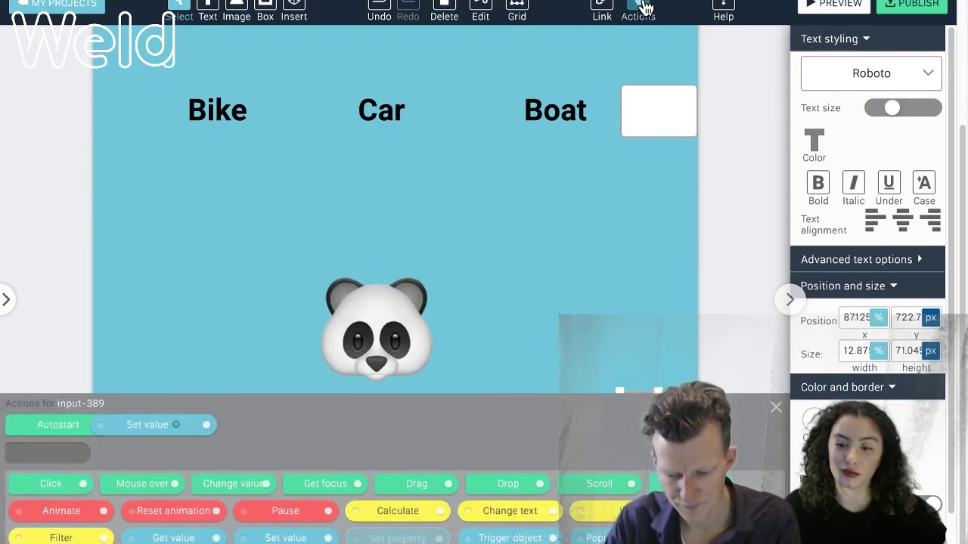
click(164, 425)
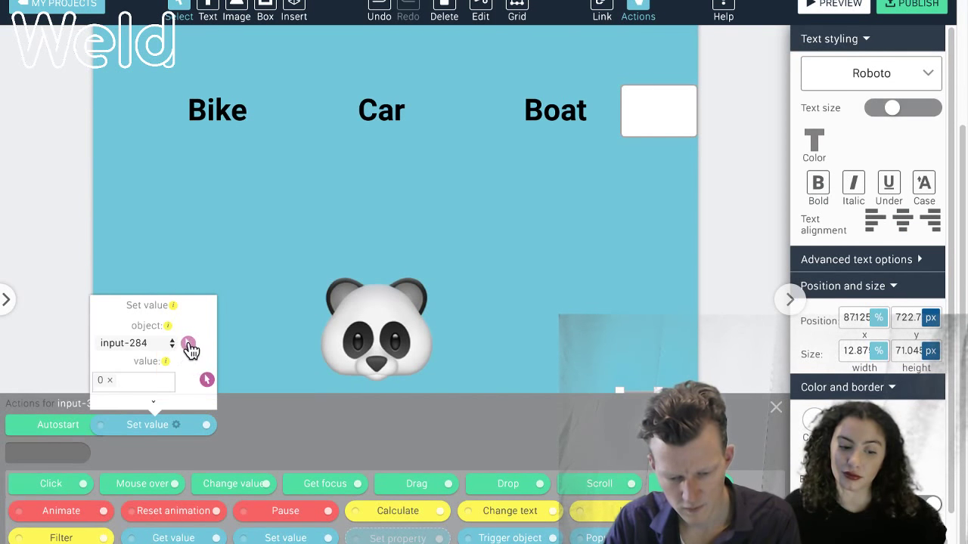
click(189, 345)
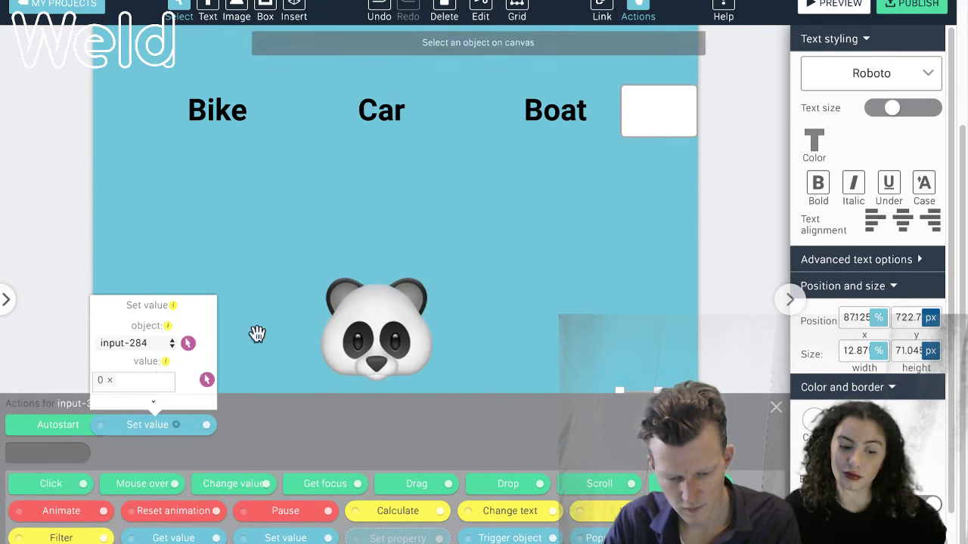
click(775, 410)
click(742, 339)
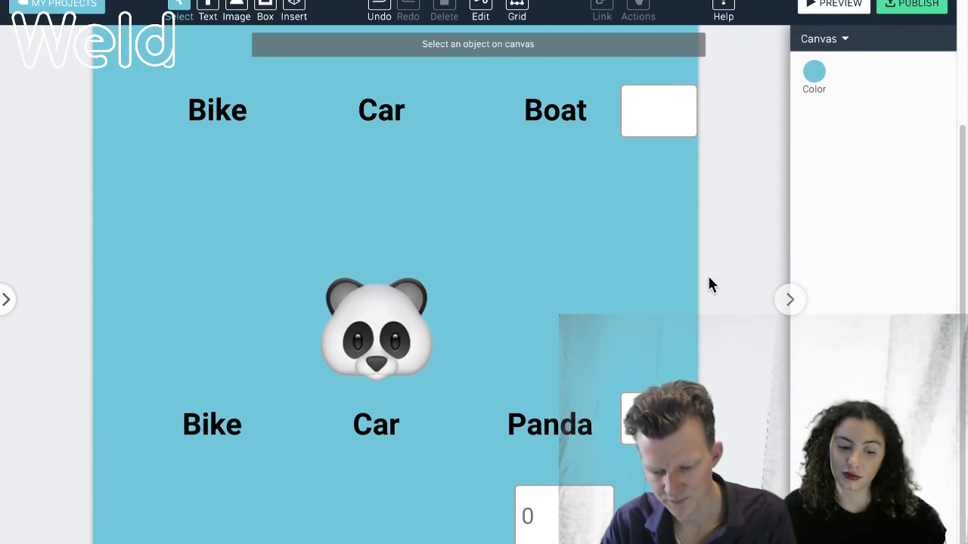
Step: Preview the page, test the Car answer under the car emoji, and return to the editor
click(832, 6)
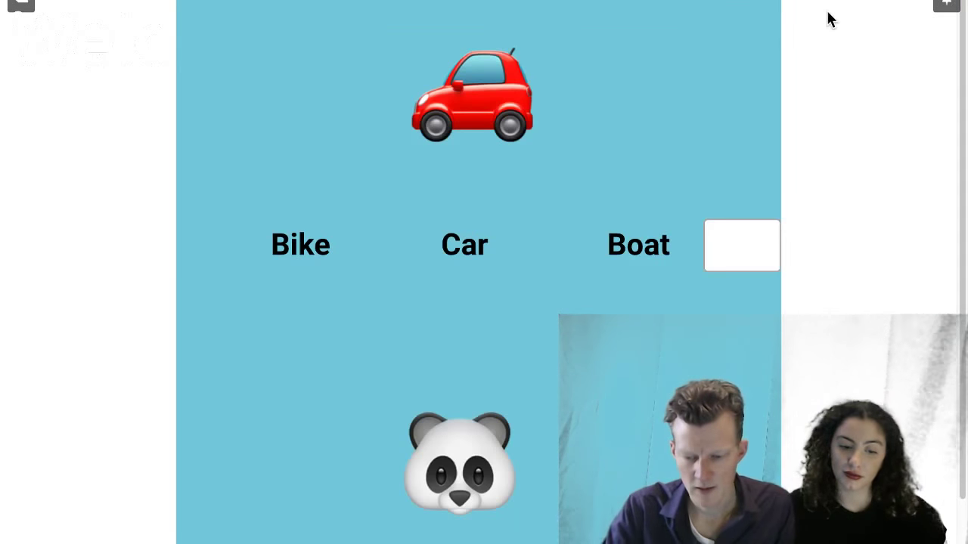
scroll(787, 291, down, 1)
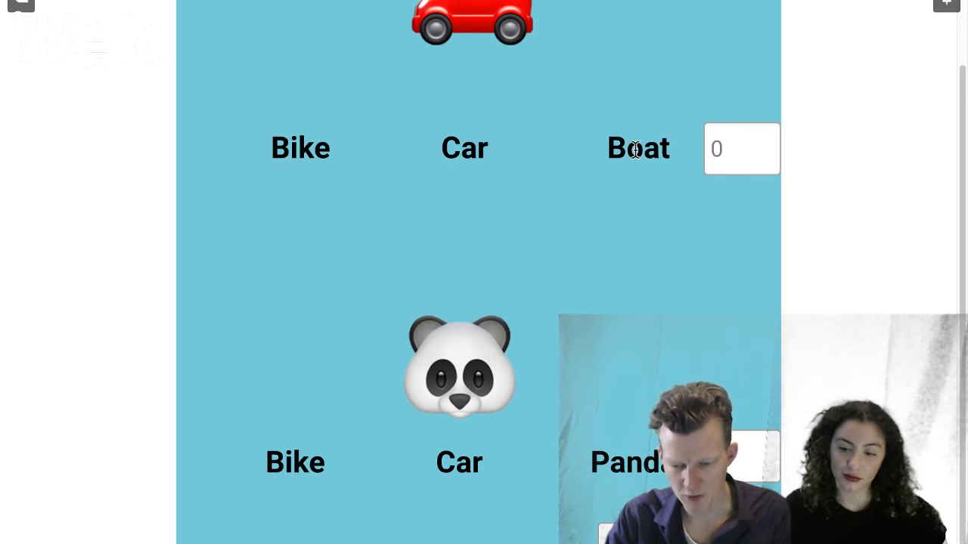
click(469, 150)
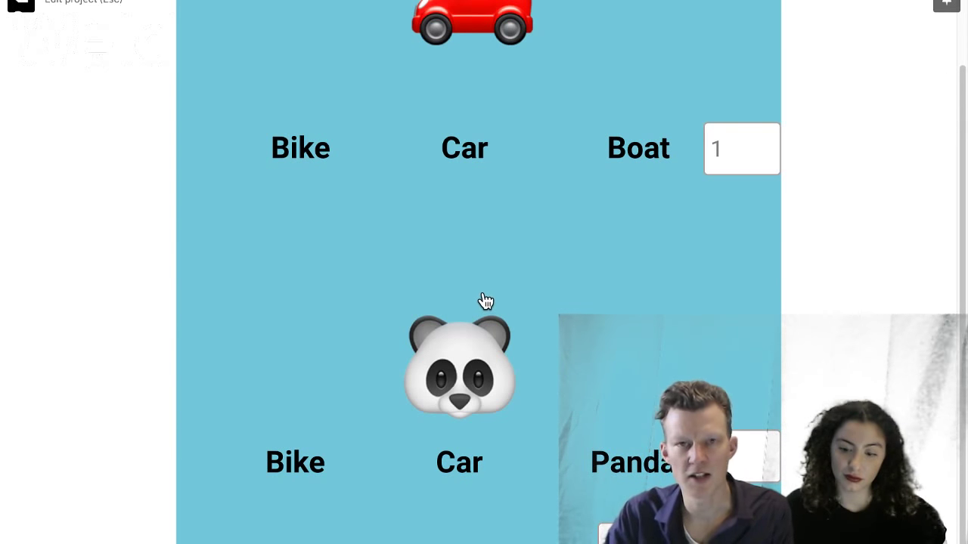
key(Escape)
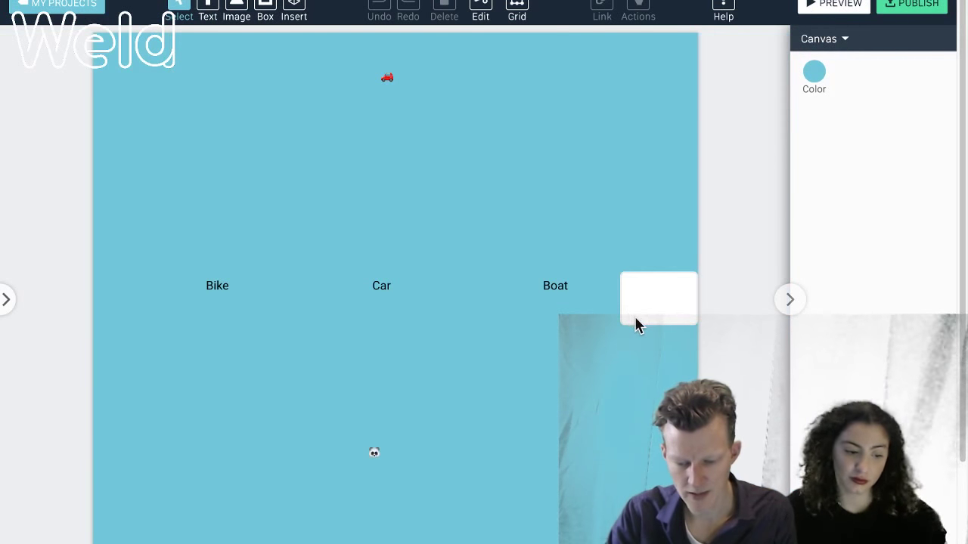
Step: Move the input field showing 0 to the middle below the lower Car text, widen it to about 27.9%, and center its text
scroll(634, 316, down, 5)
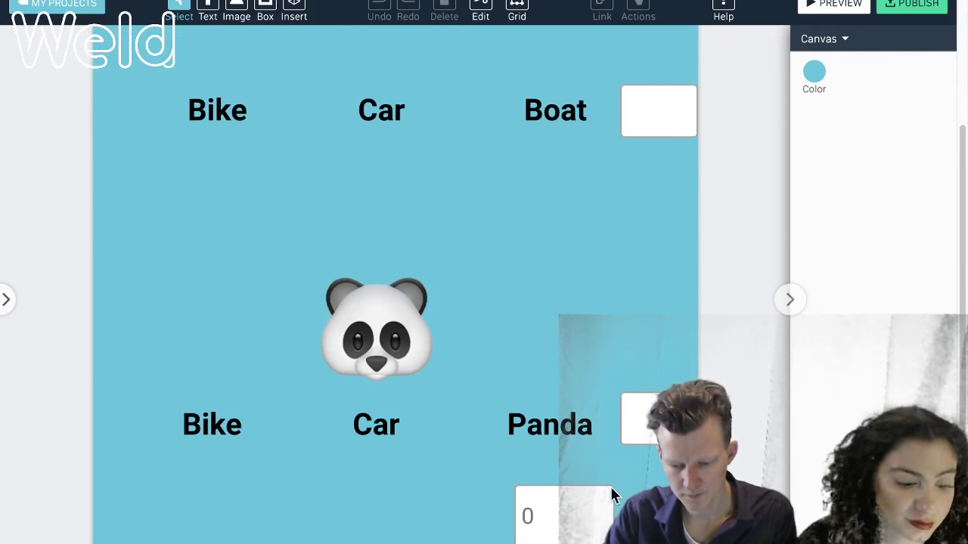
click(588, 524)
drag(579, 517, 495, 538)
drag(432, 539, 399, 541)
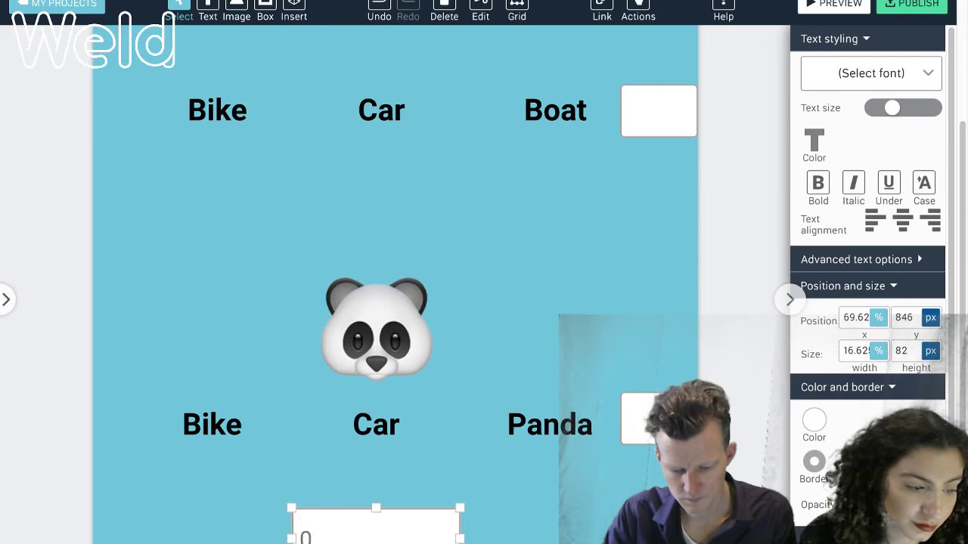
click(902, 221)
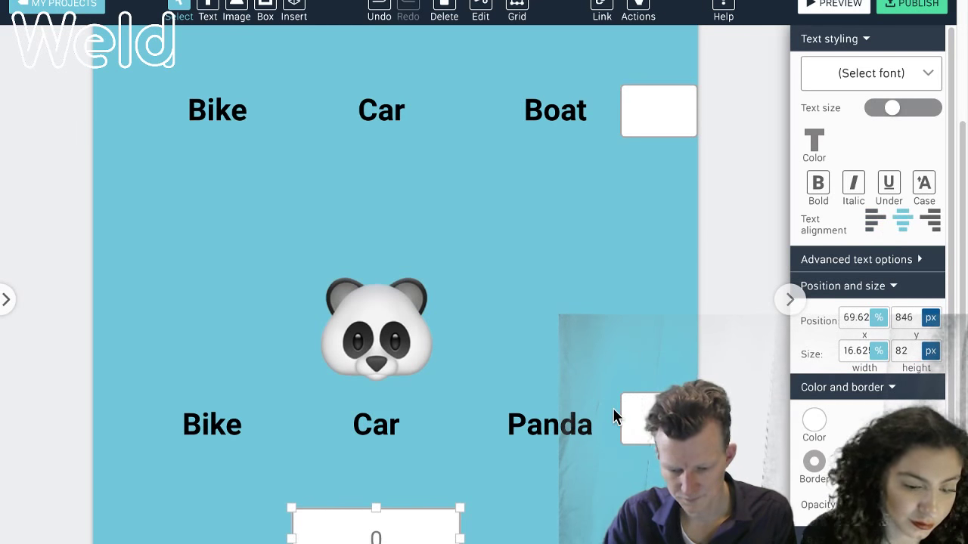
scroll(868, 340, down, 1)
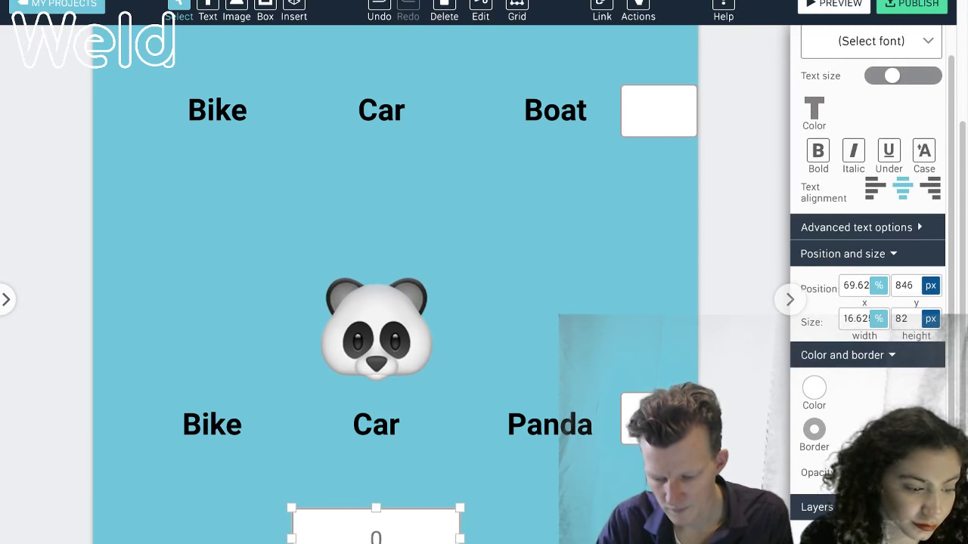
click(815, 392)
click(815, 392)
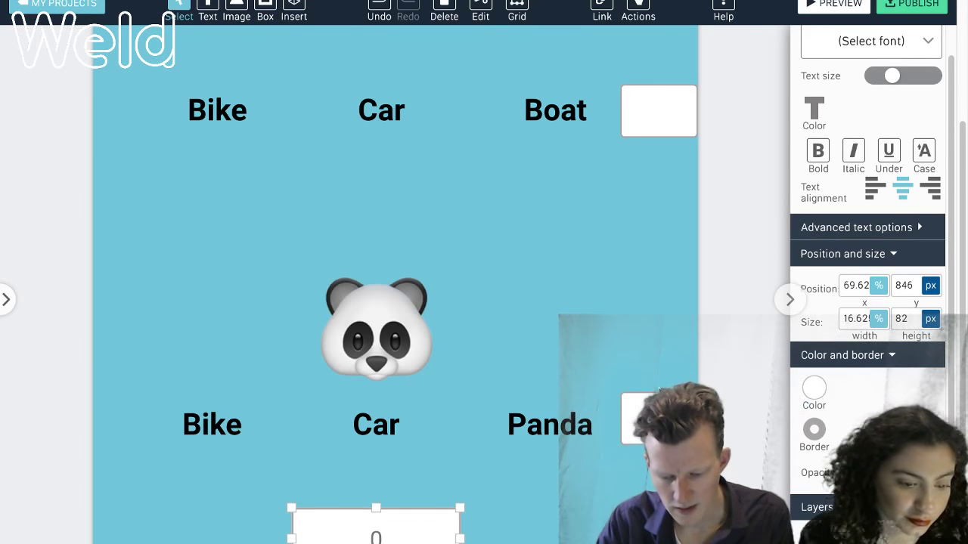
click(439, 525)
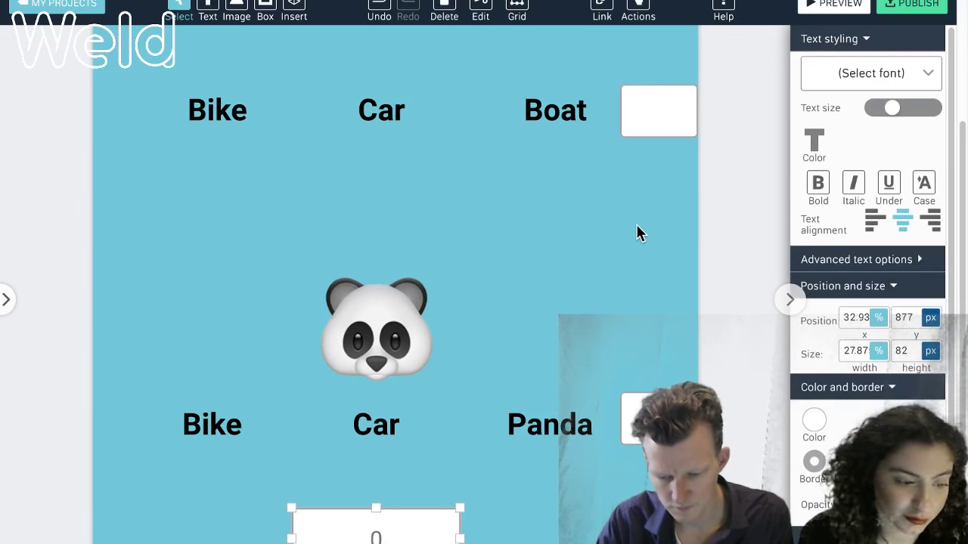
Step: Give the input field beside Boat a Change value trigger with a Calculate action, using the wide 0 field as the second value to add
click(659, 134)
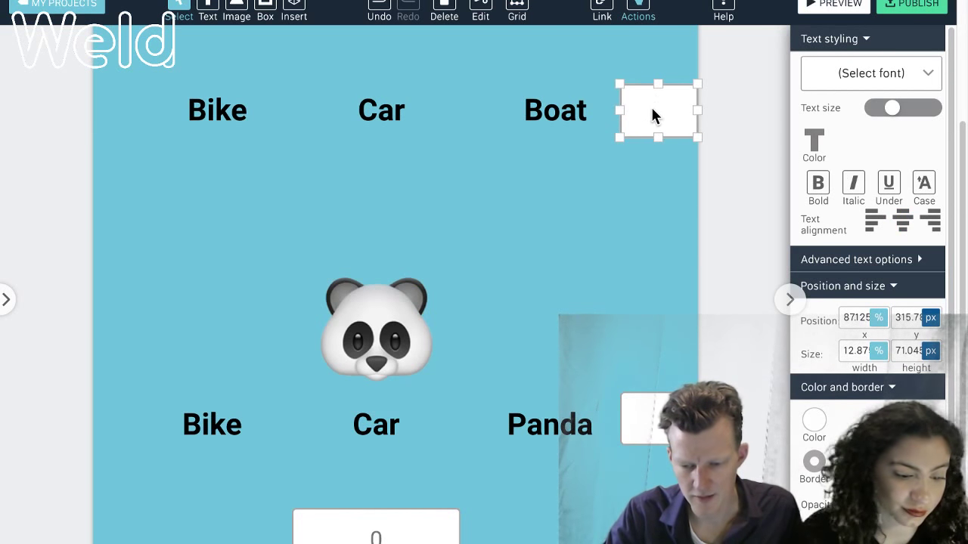
click(640, 9)
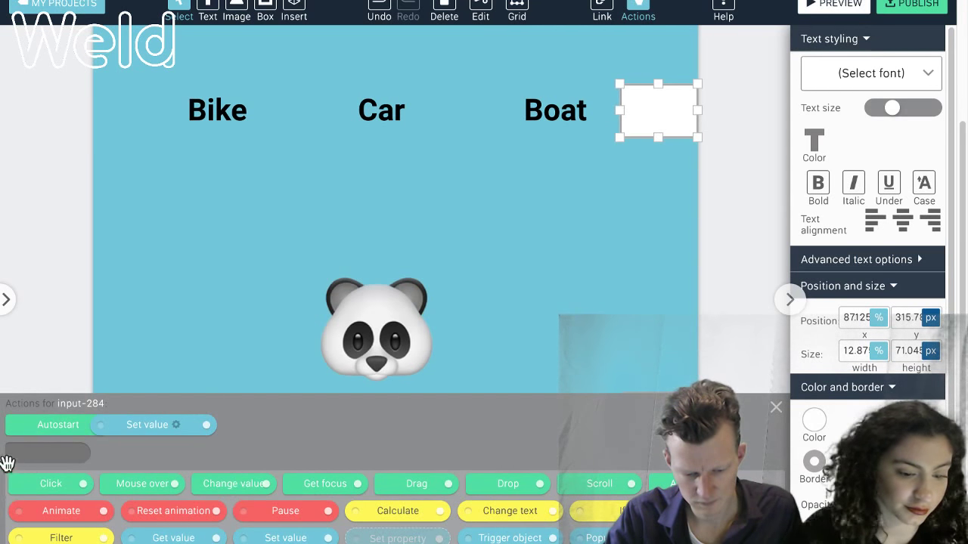
drag(7, 463, 33, 453)
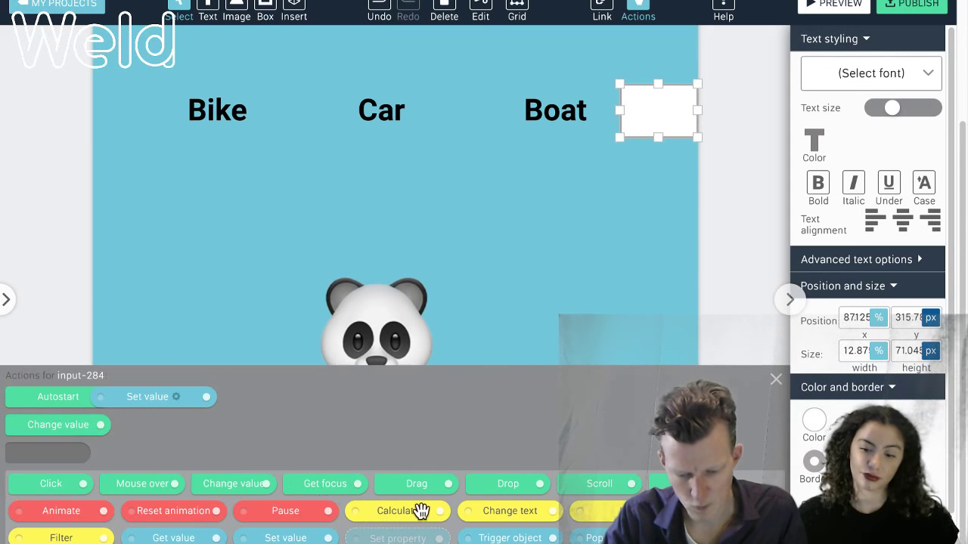
drag(422, 511, 114, 424)
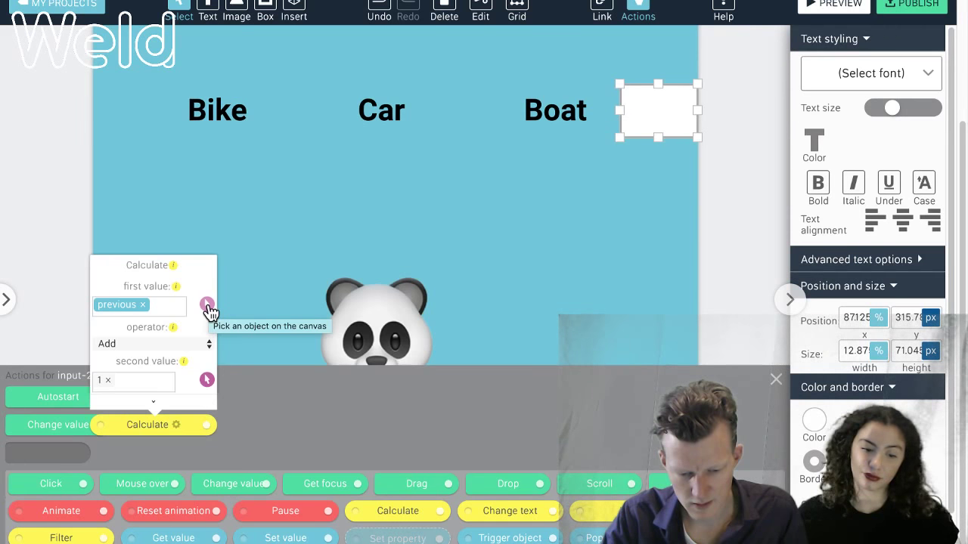
click(207, 380)
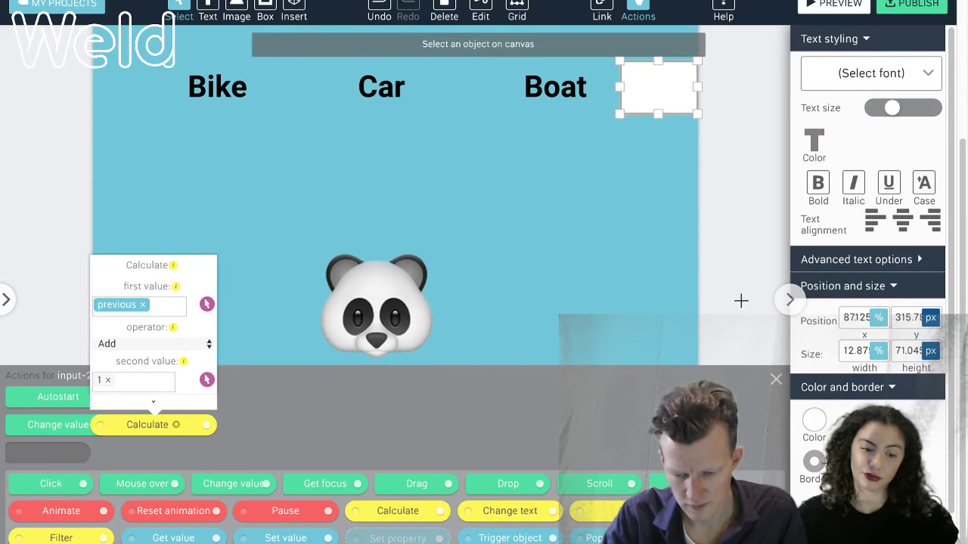
click(775, 382)
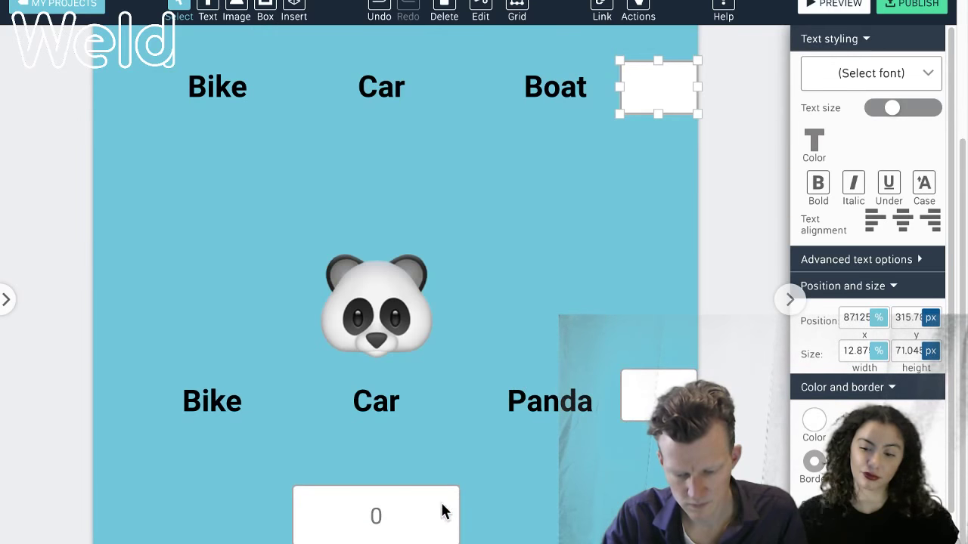
Step: Append a Set value action after Calculate on the Boat input field, writing the previous result into the wide 0 field
click(638, 11)
click(152, 426)
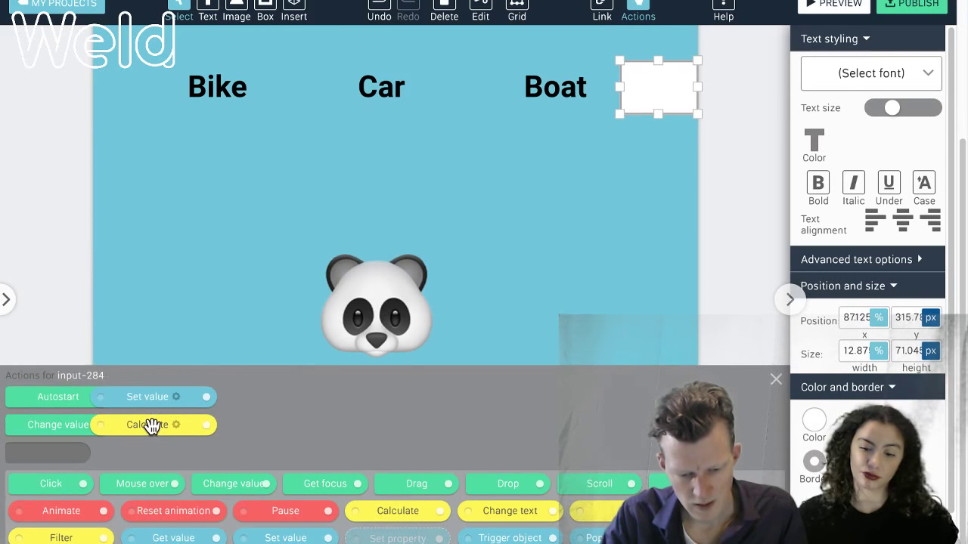
drag(226, 467, 220, 417)
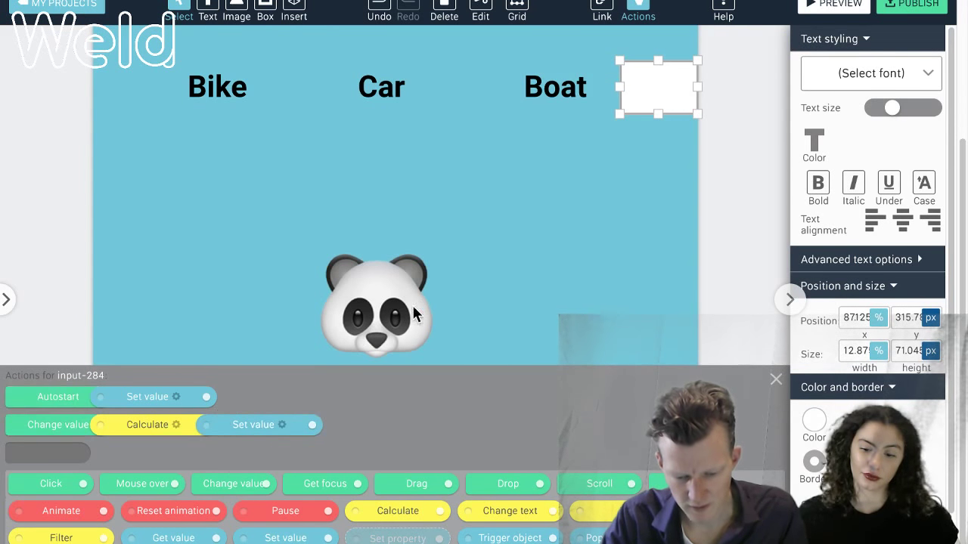
click(279, 424)
click(293, 343)
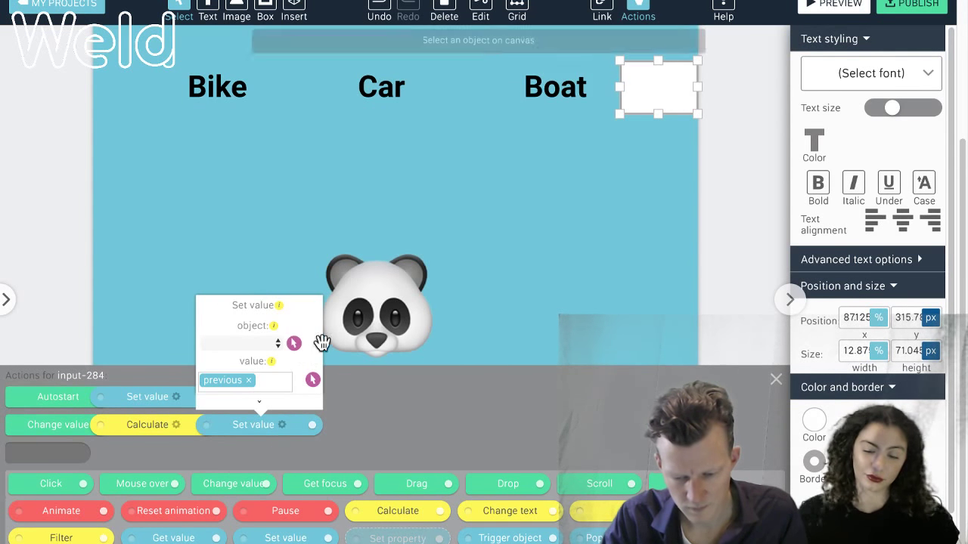
click(777, 381)
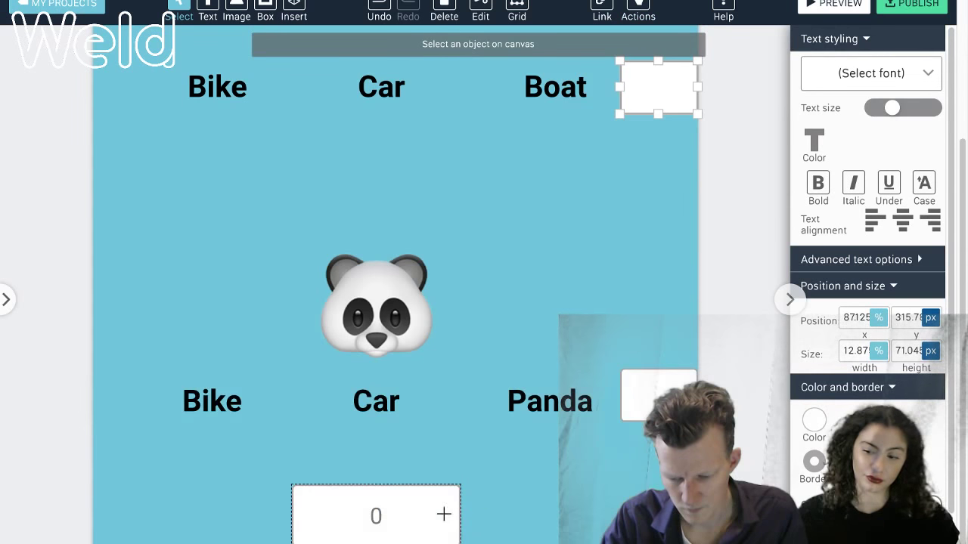
click(527, 516)
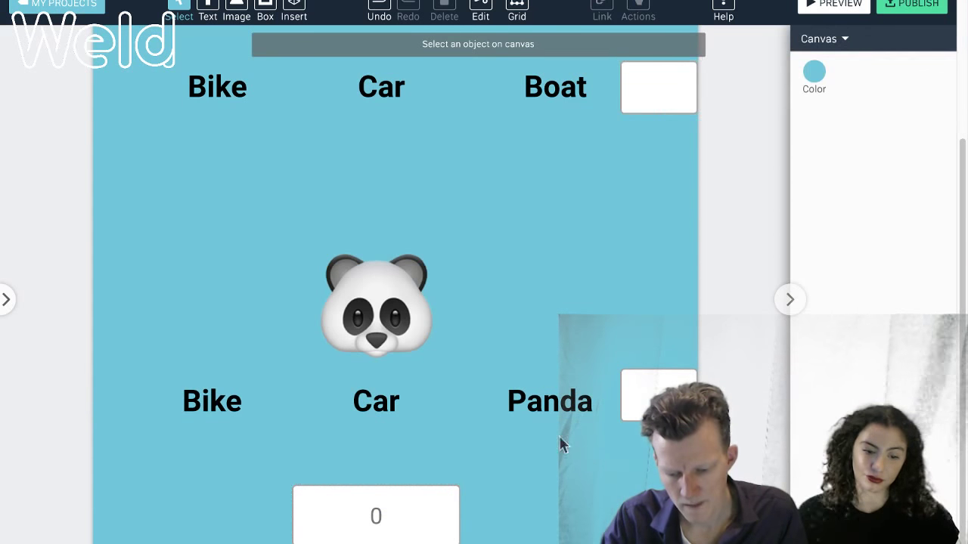
Step: Preview the page, test the upper Car answer's effect on the total field, and return to the editor
click(820, 15)
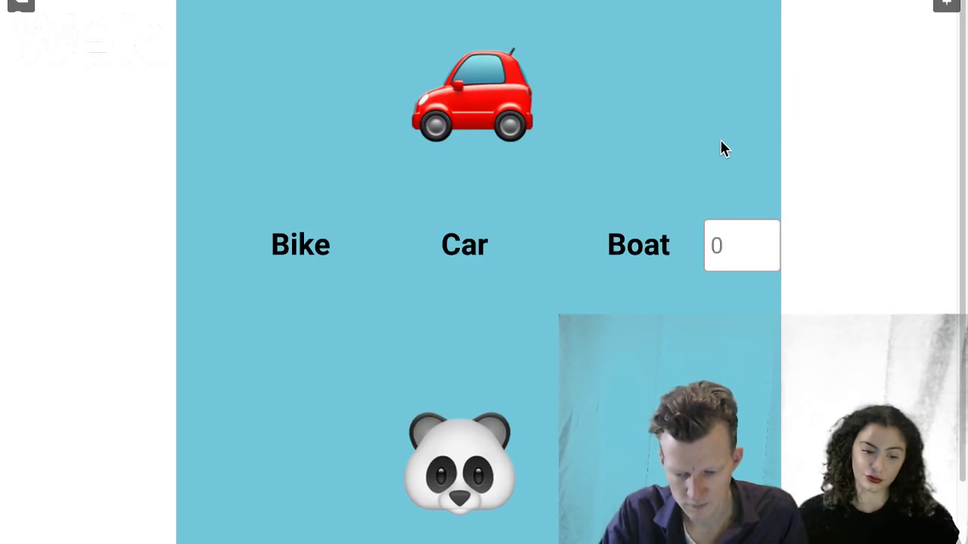
scroll(721, 145, down, 2)
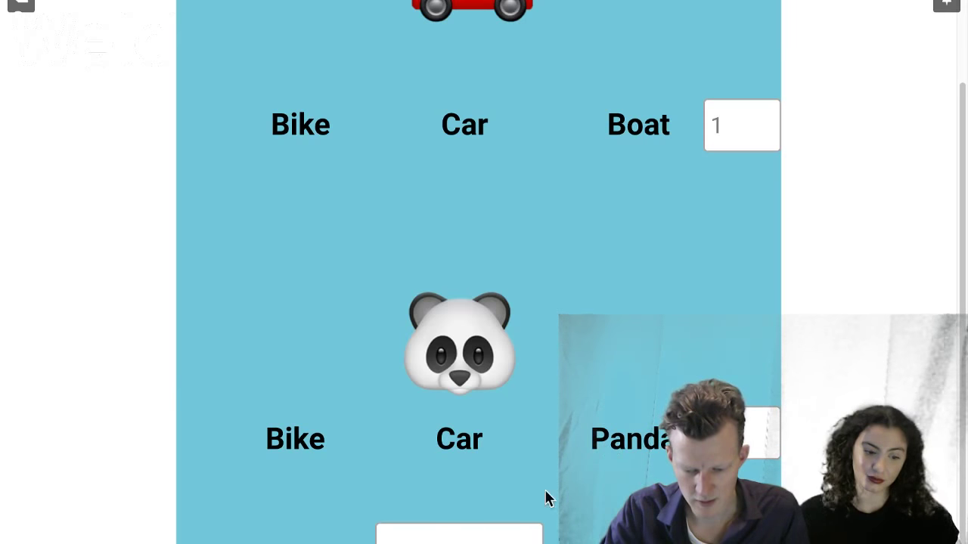
click(29, 15)
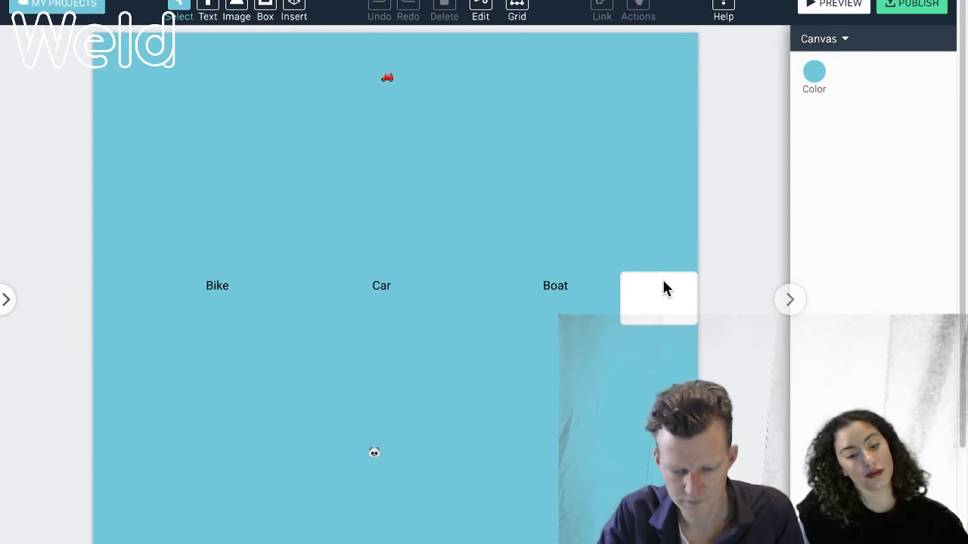
Step: Give the input field beside Panda a Change value trigger with a Calculate action that adds input-284 to the previous value
scroll(642, 287, down, 3)
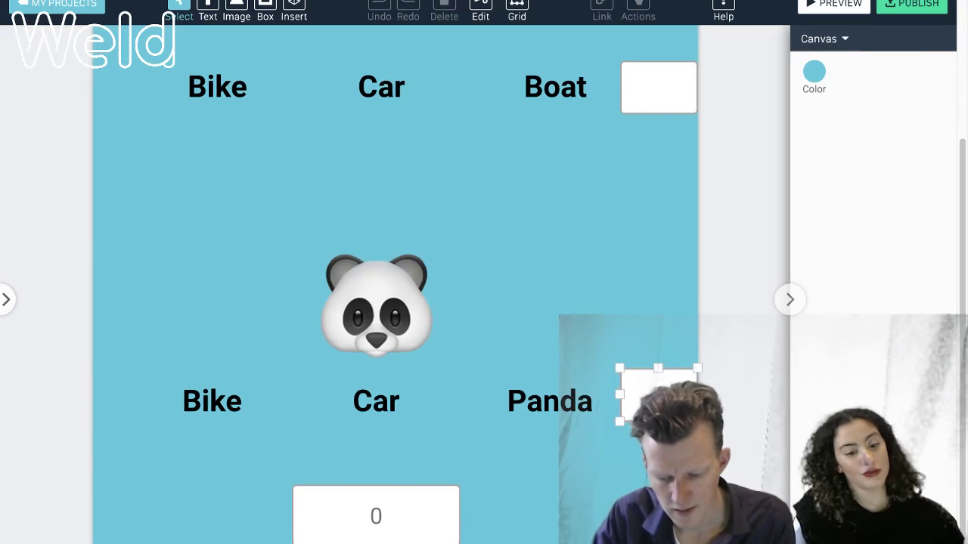
click(635, 9)
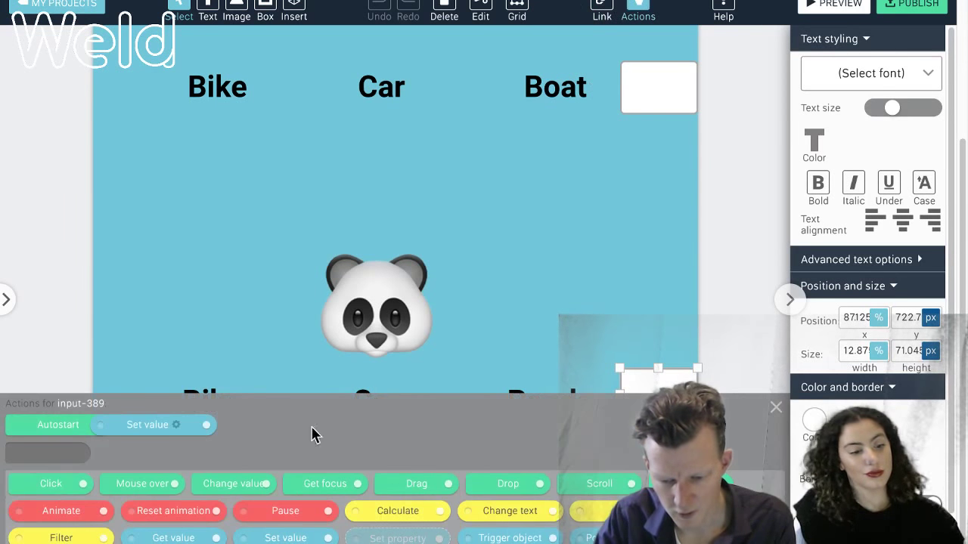
drag(257, 488, 26, 447)
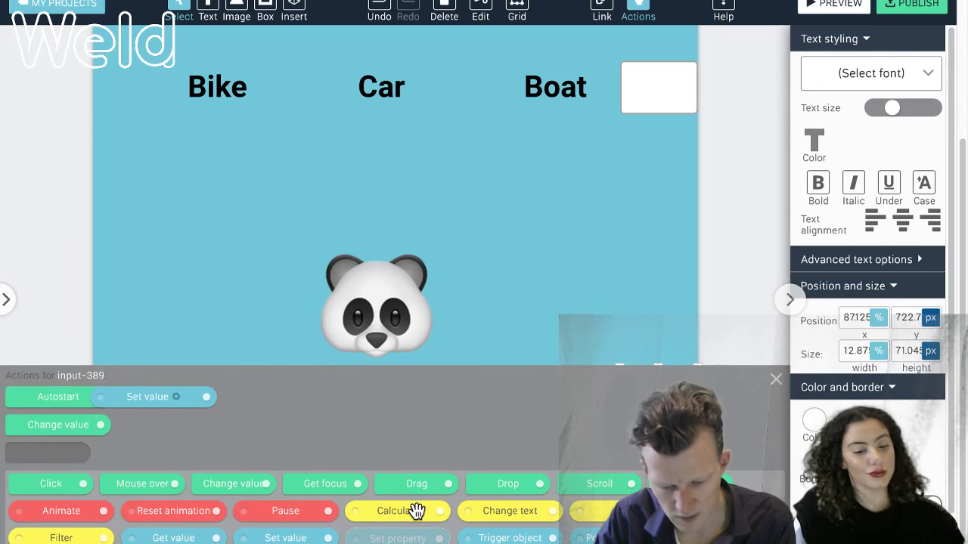
drag(416, 511, 113, 421)
click(161, 425)
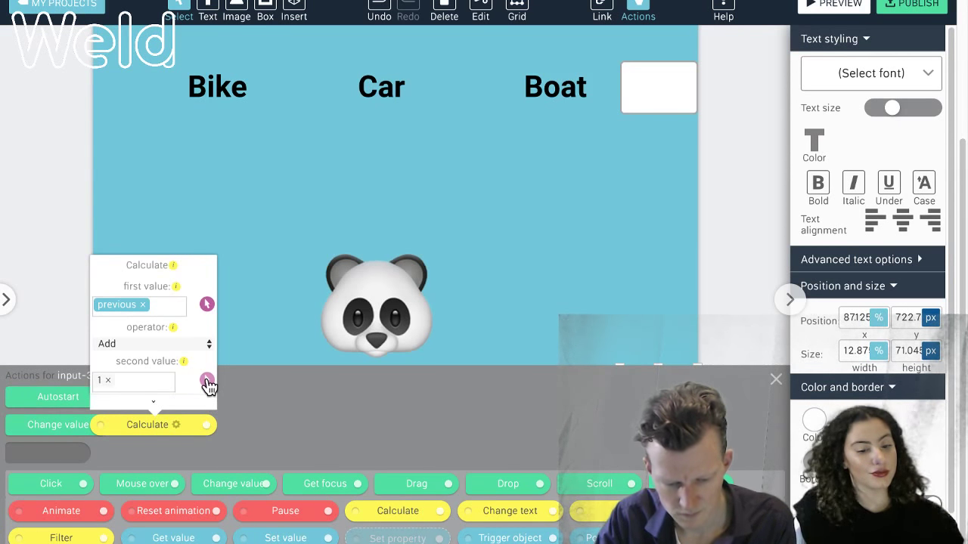
click(207, 380)
click(775, 380)
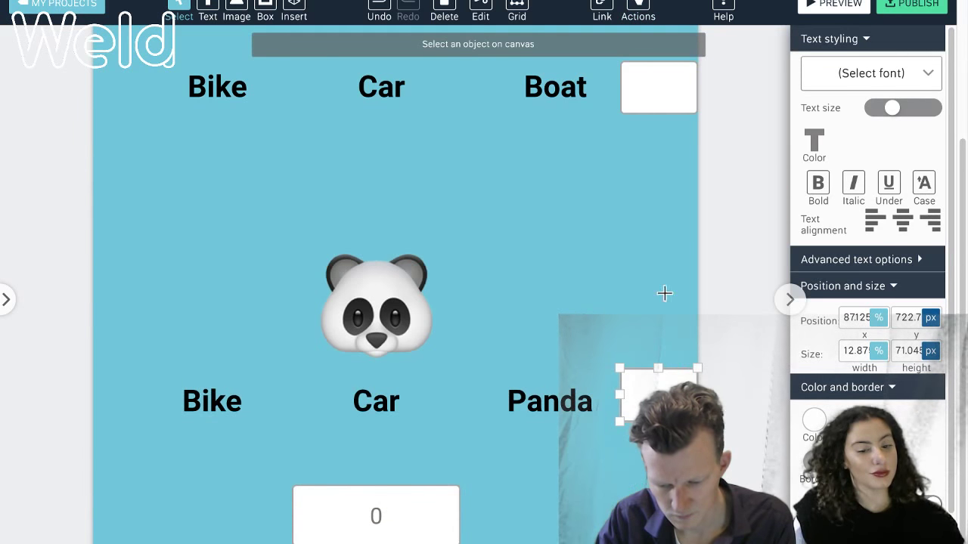
click(654, 106)
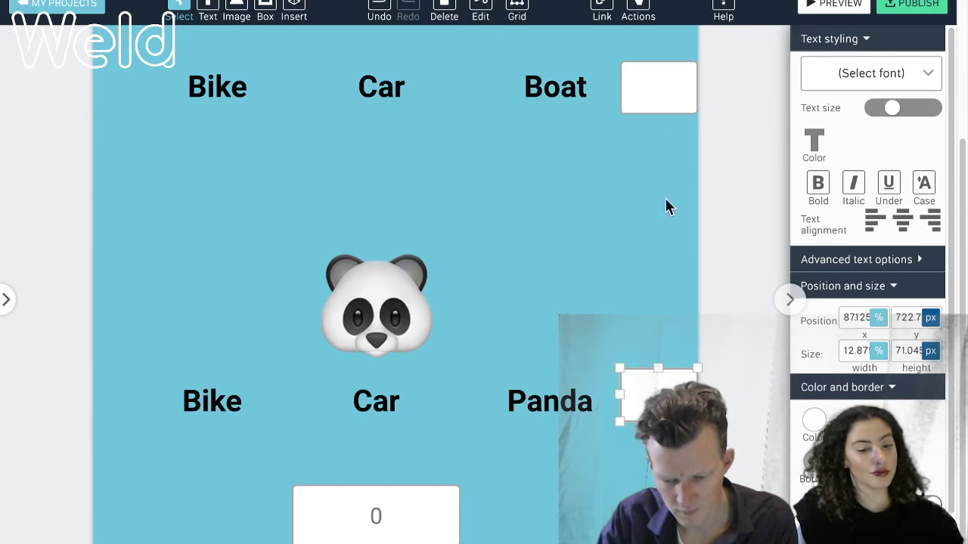
Step: Append a Set value action after Calculate on the Panda input field, writing the previous result into the wide 0 field
click(634, 14)
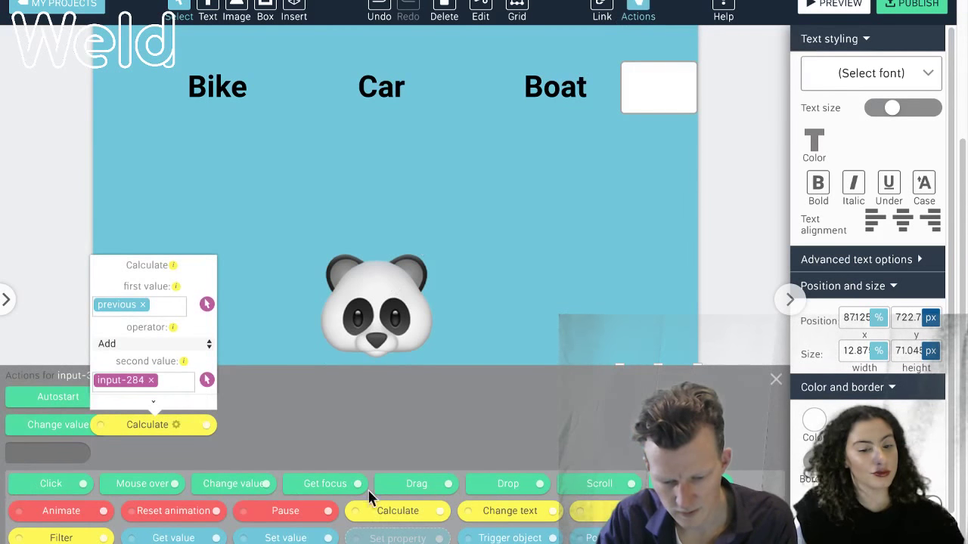
drag(309, 538, 260, 426)
click(293, 344)
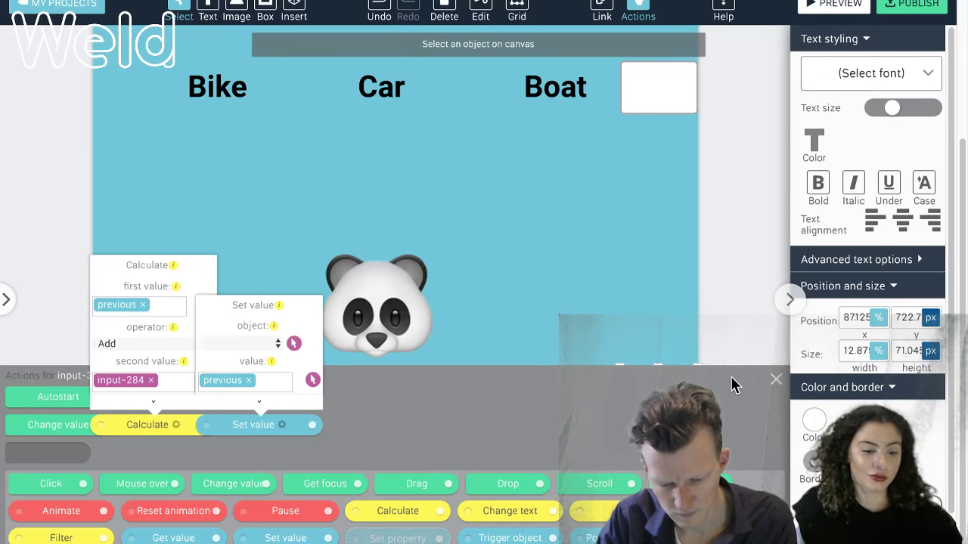
click(775, 379)
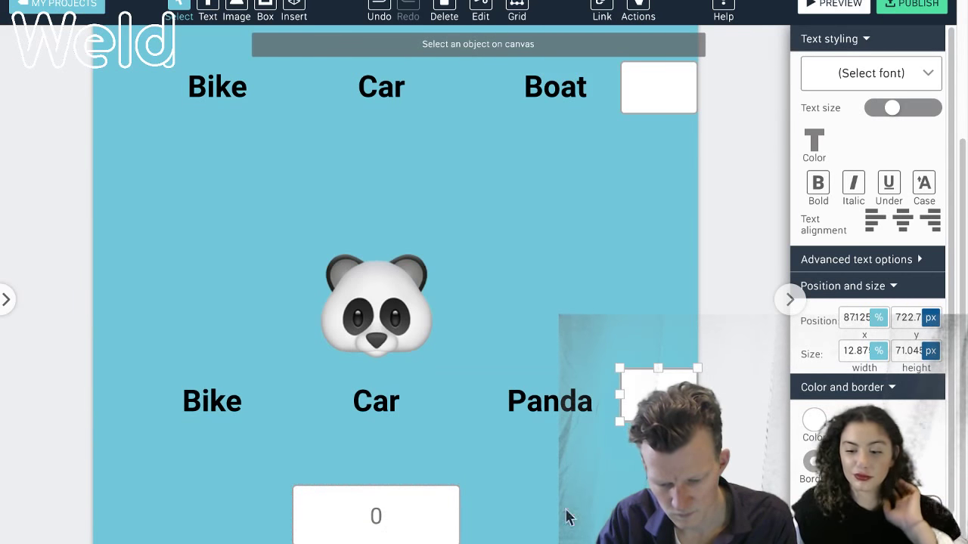
click(673, 295)
Step: Preview the page, test the quiz answers starting with Car under the car emoji, and return to the editor
click(817, 8)
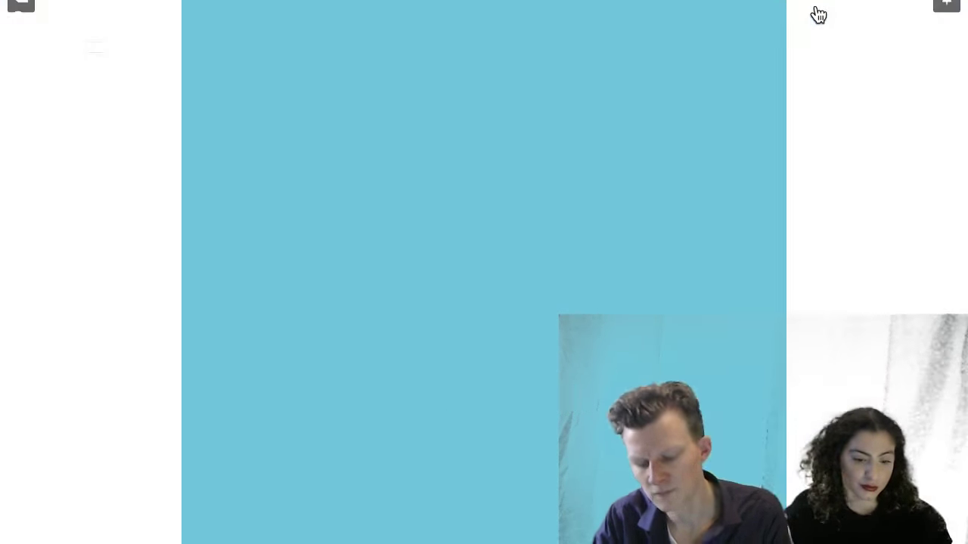
scroll(683, 226, down, 2)
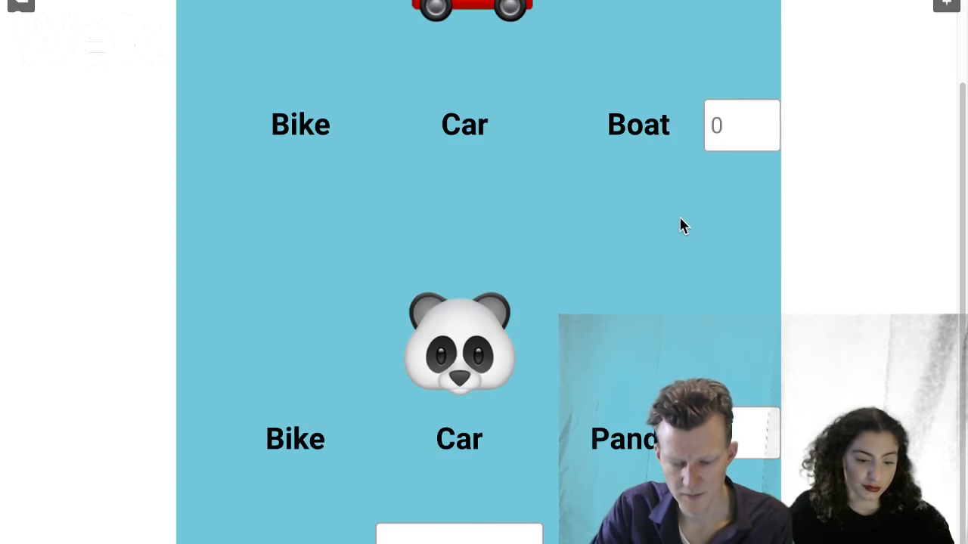
click(452, 132)
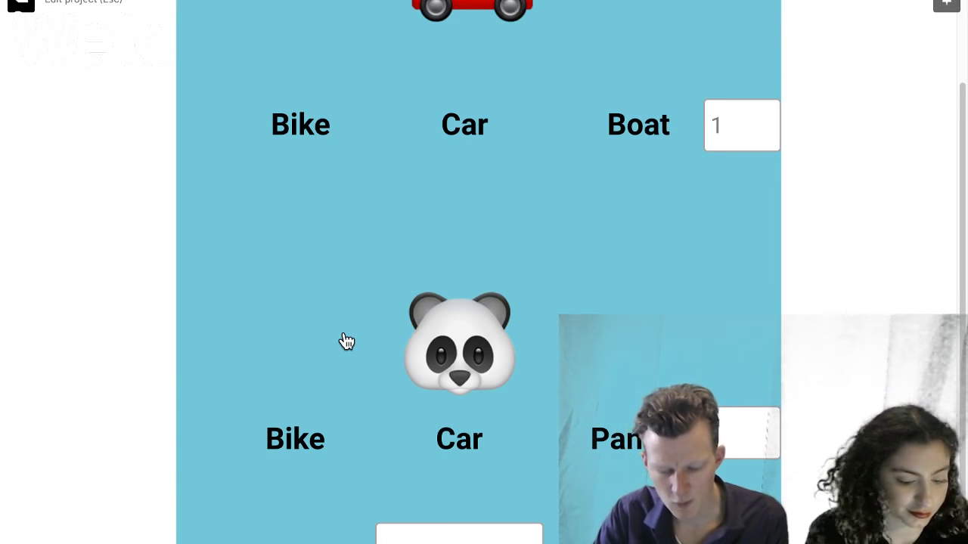
key(Escape)
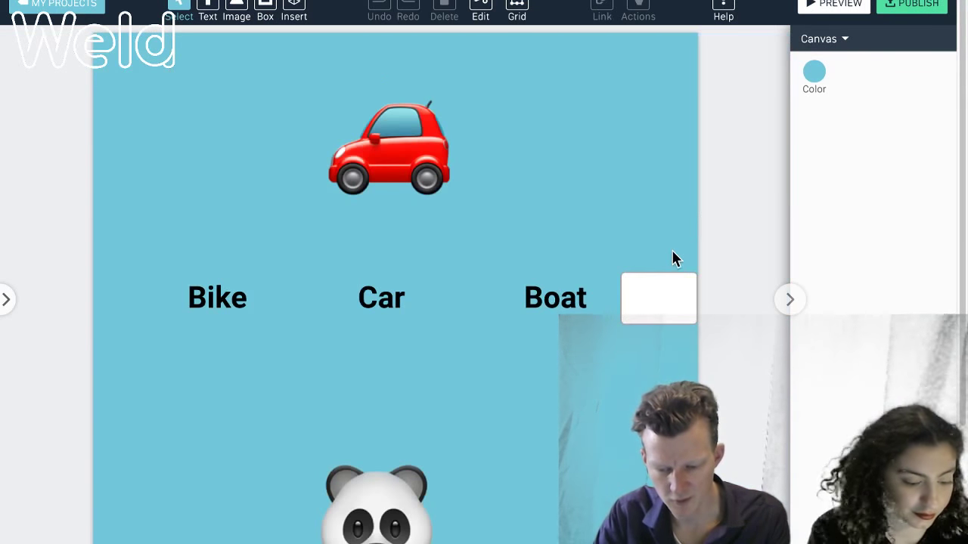
Step: Select the input fields beside Boat and Panda together and make both of them hidden
click(662, 304)
scroll(657, 234, down, 3)
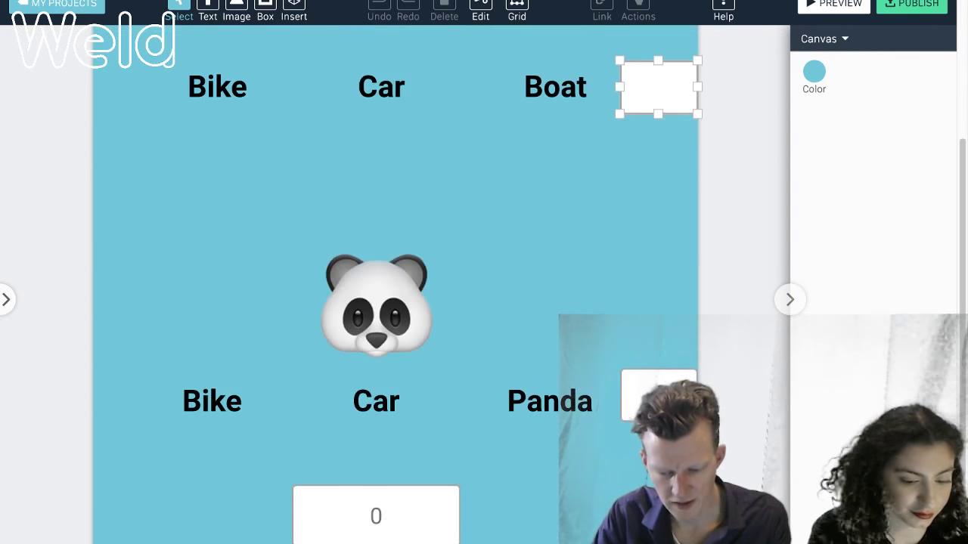
shift+click(658, 393)
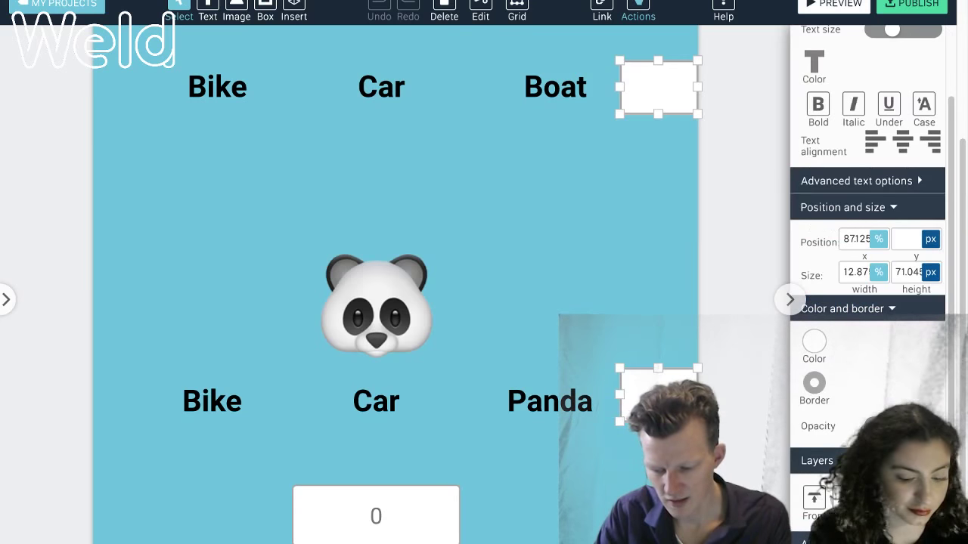
scroll(868, 287, down, 2)
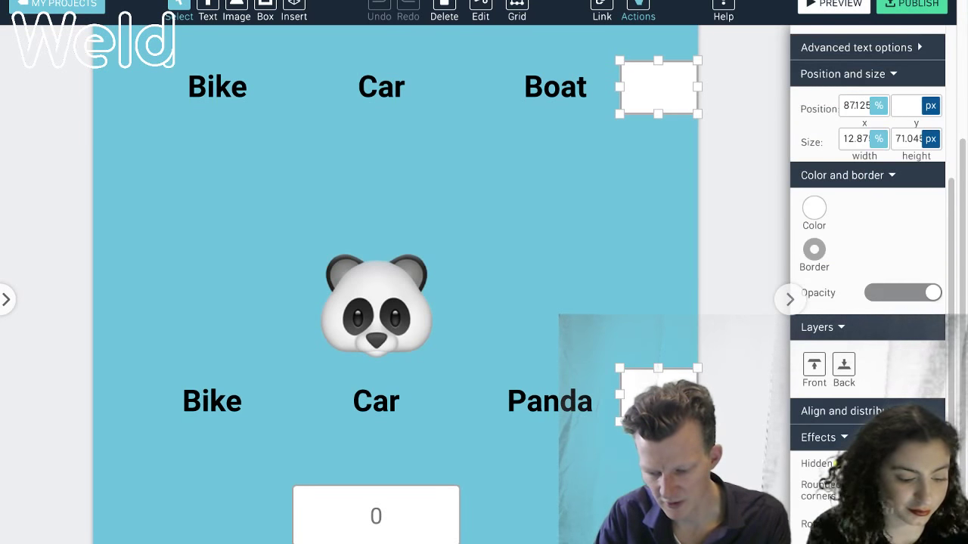
click(738, 144)
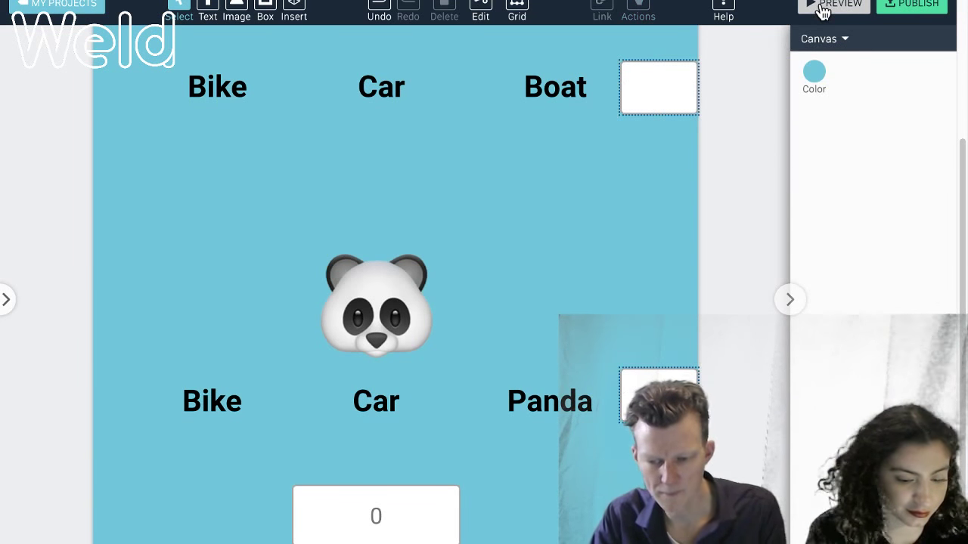
Step: Preview the quiz with the two answer score fields hidden and return to the editor
click(823, 12)
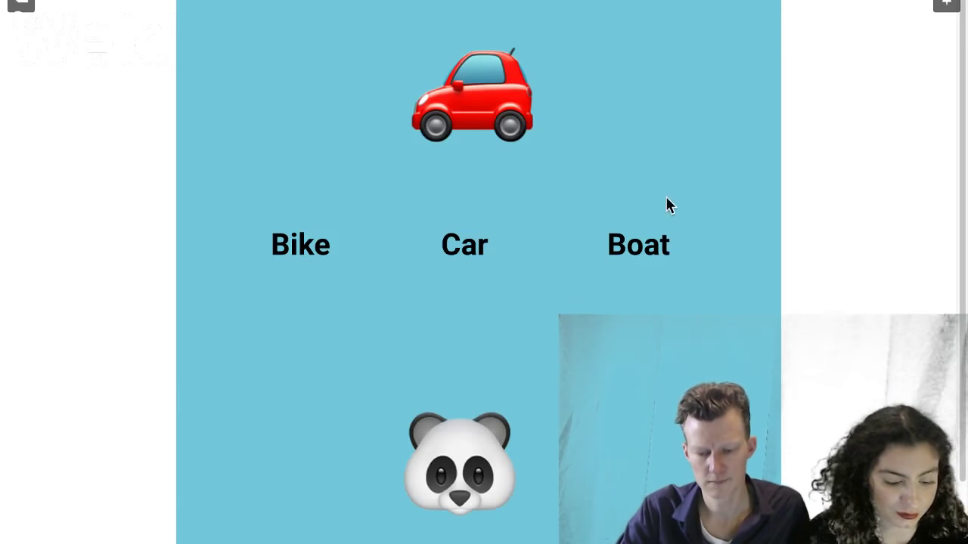
scroll(666, 201, down, 2)
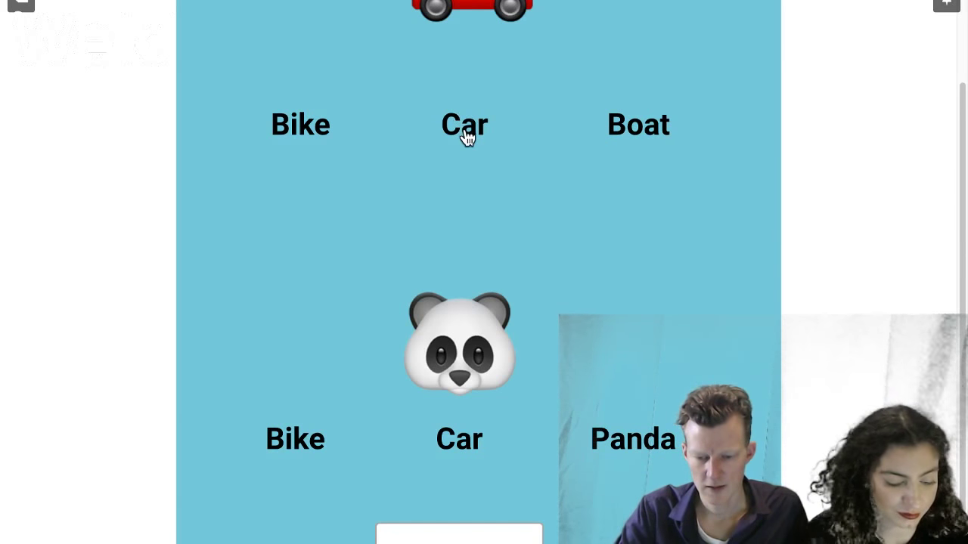
scroll(469, 136, up, 1)
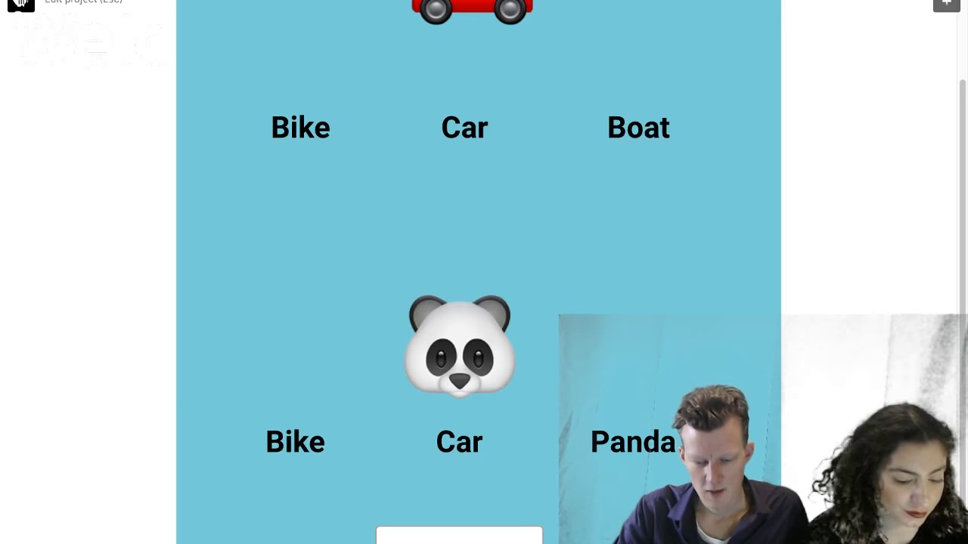
click(21, 3)
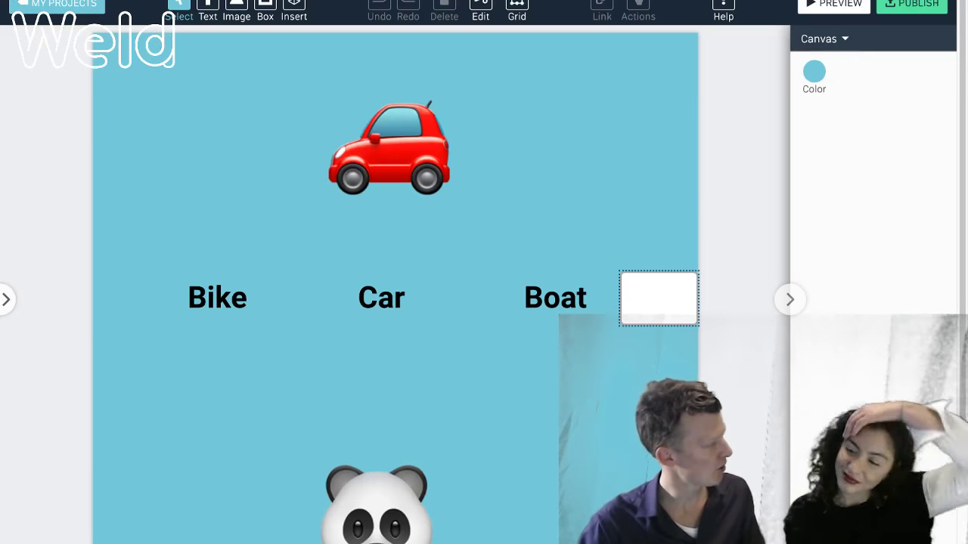
Step: Switch to the webinar presentation in Google Slides, show it full screen, and advance to the weld.io slide
mouse_move(28, 4)
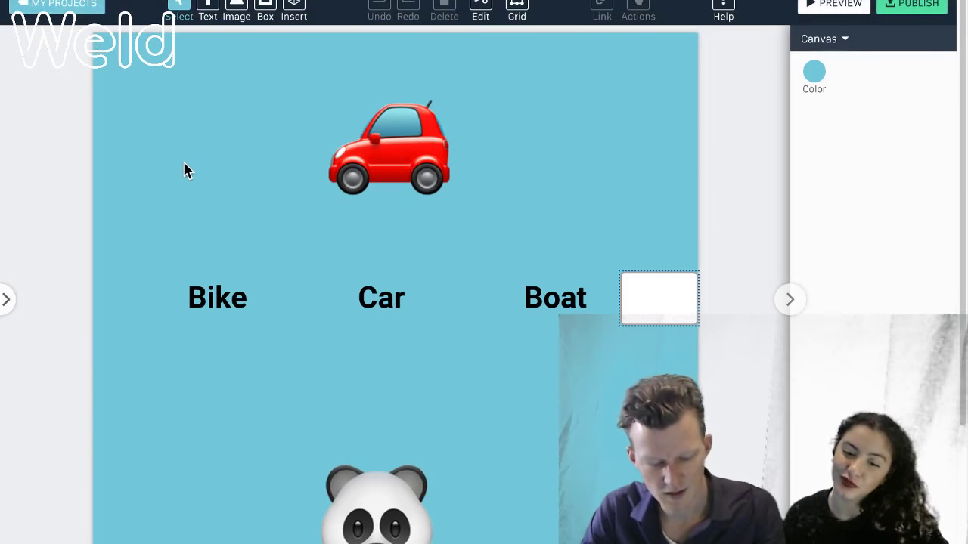
key(super+Tab)
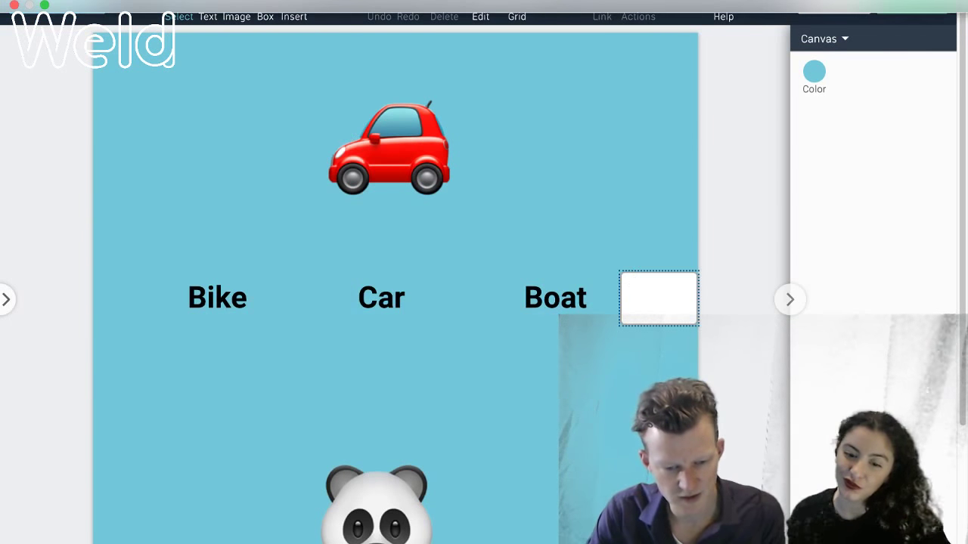
click(45, 6)
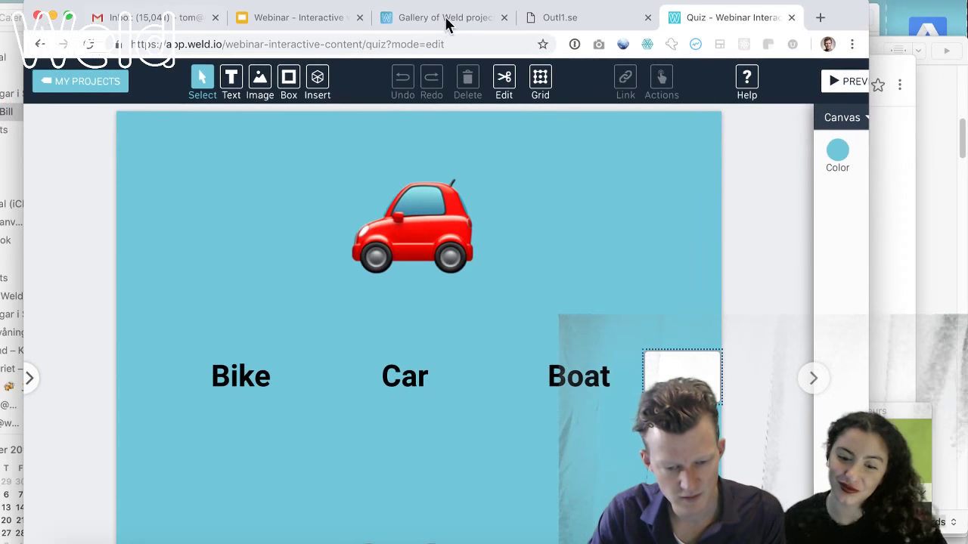
click(317, 25)
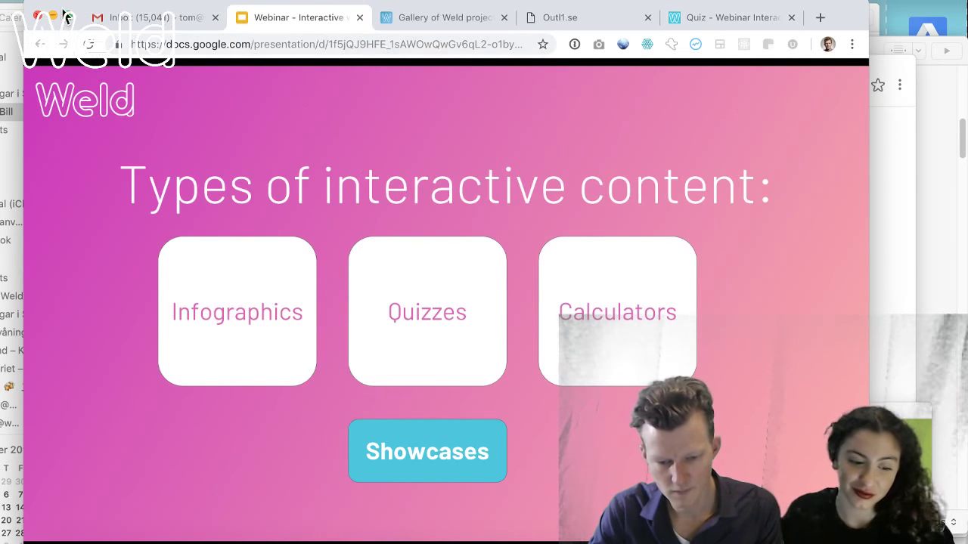
click(68, 19)
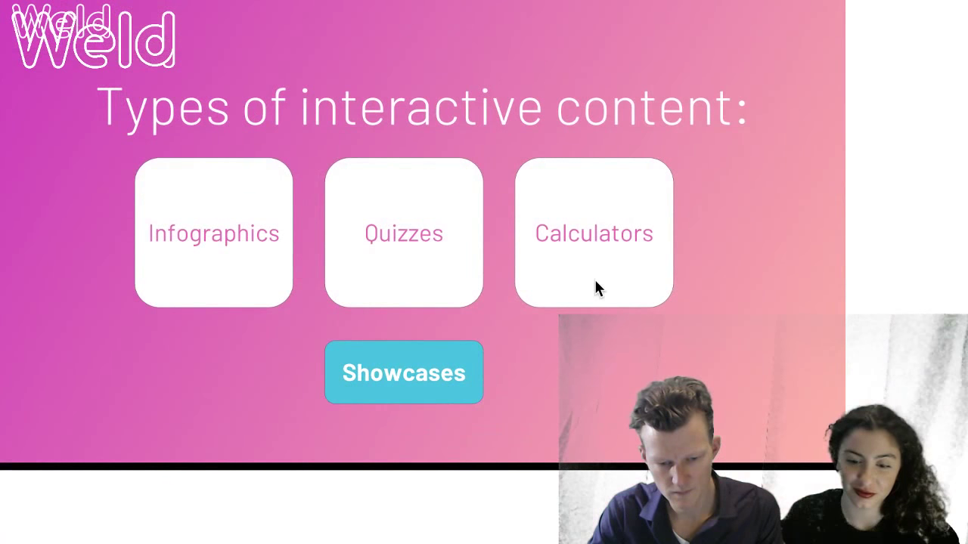
key(Right)
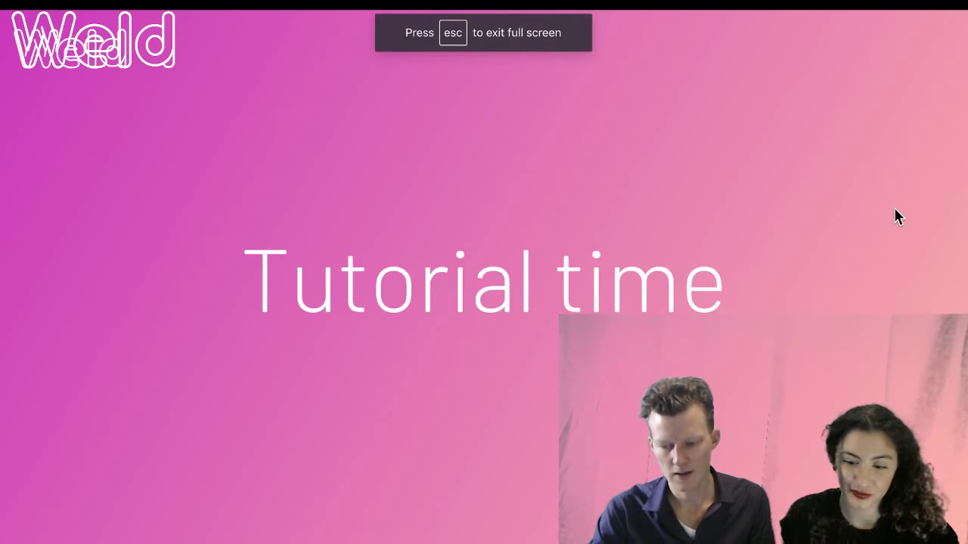
key(Right)
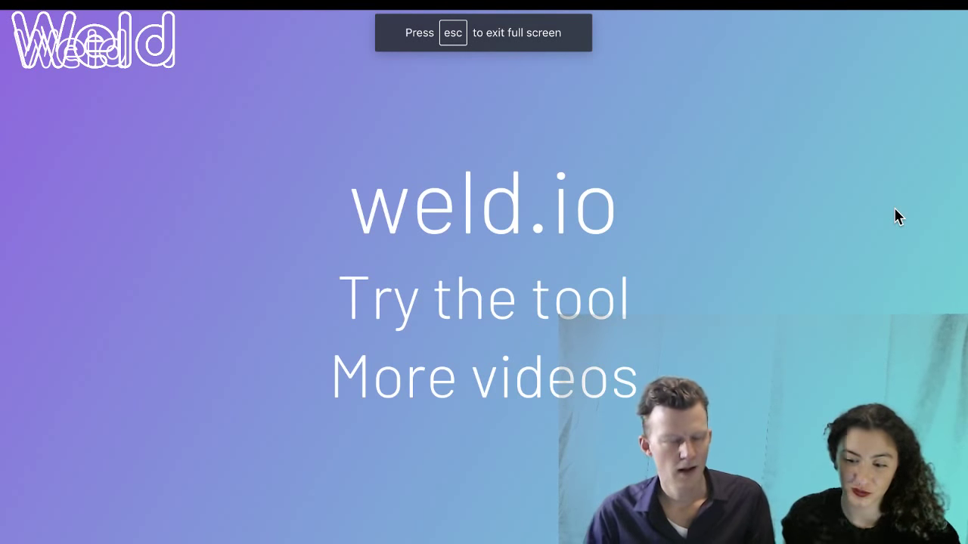